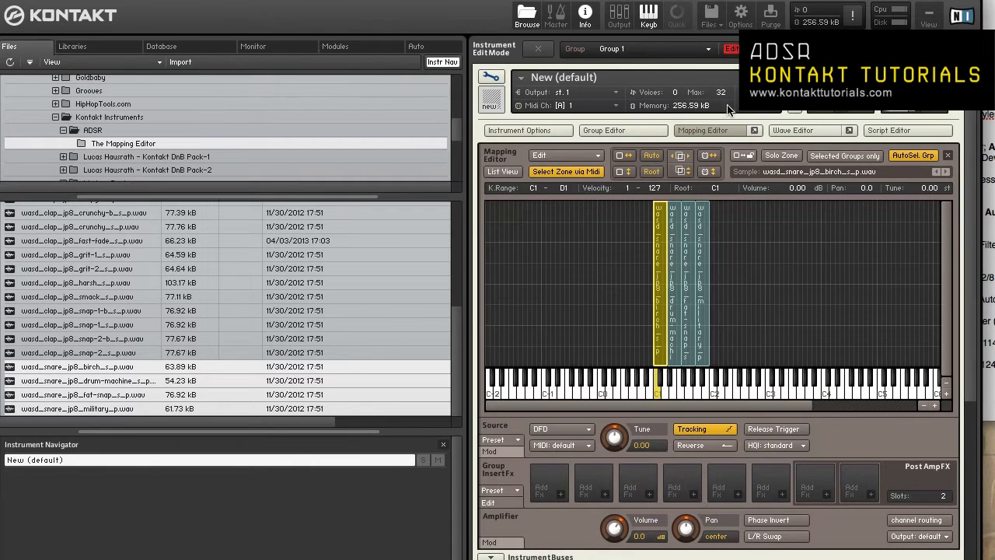
- Examine the four mapped snare zones and the surrounding key range in the Mapping Editor at different magnifications
left_click(728, 132)
left_click(727, 132)
left_click(583, 304)
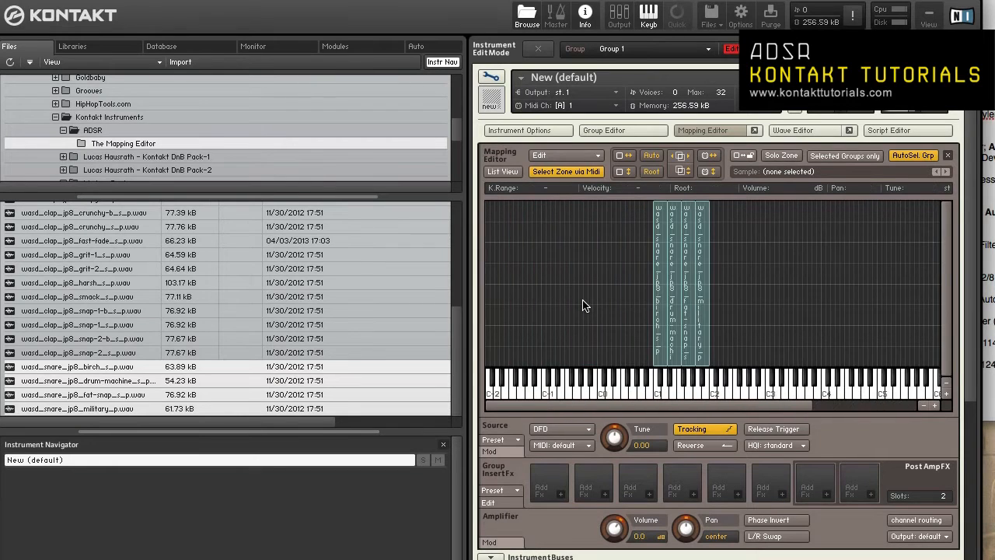
scroll(584, 306, "right", 5)
scroll(583, 305, "left", 5)
left_click(935, 405)
left_click(923, 405)
left_click_drag(733, 263, 628, 255)
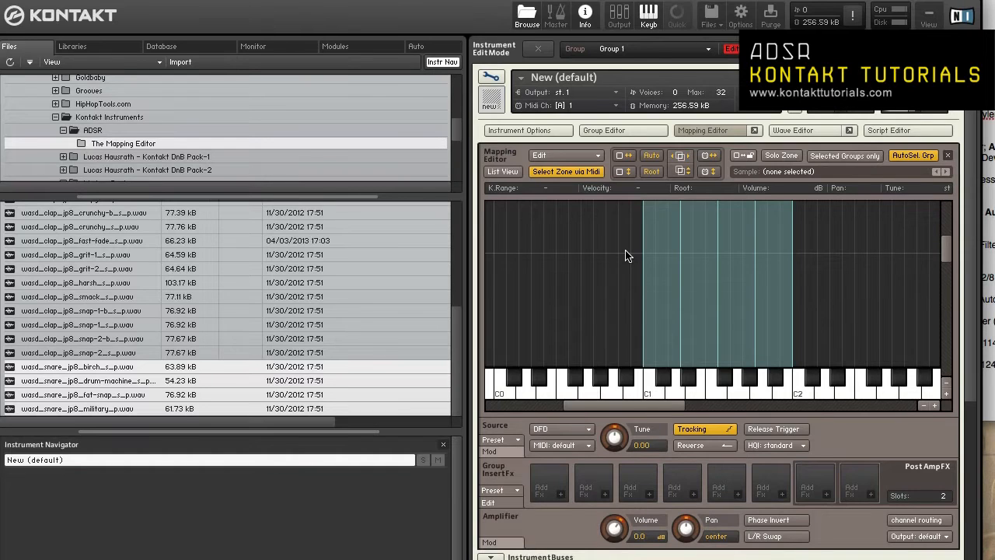
left_click(574, 251, "alt")
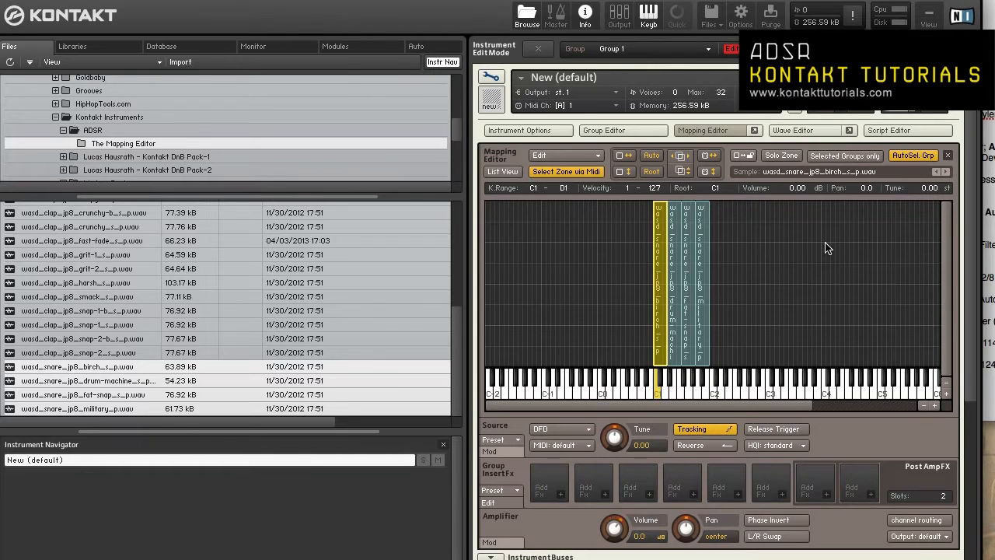
- Undo the existing zone mapping and map the four snare samples side by side from C1, three keys each
key("super+z")
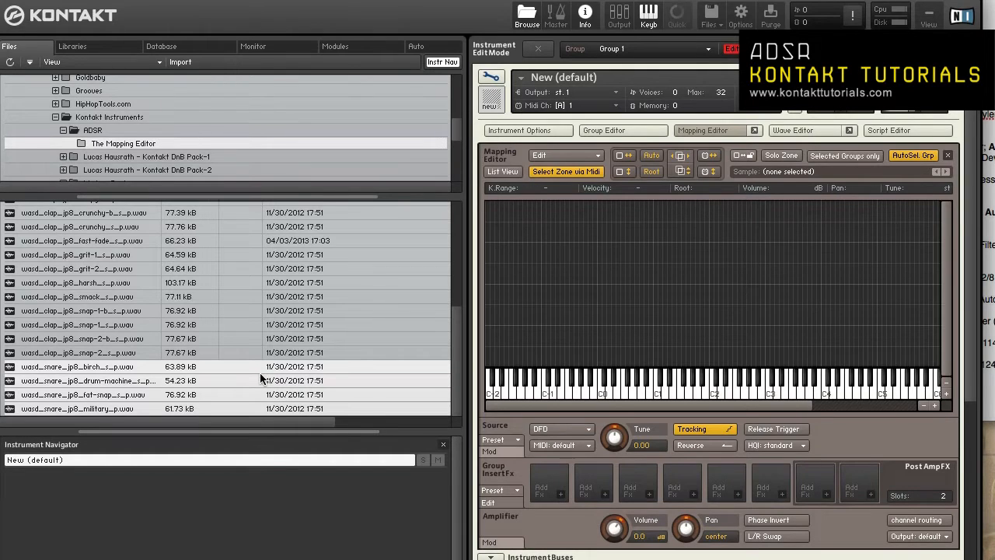
left_click_drag(246, 365, 653, 329)
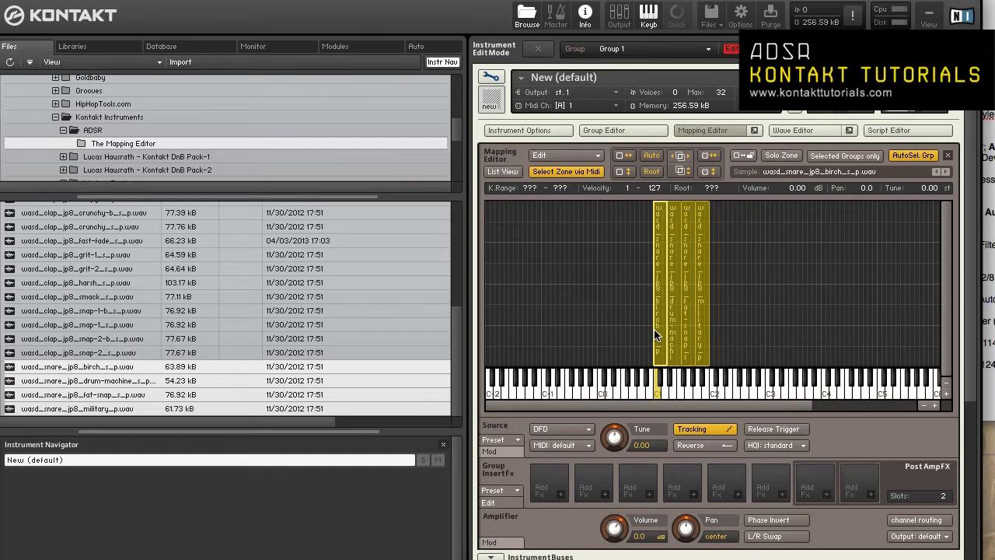
left_click(800, 304)
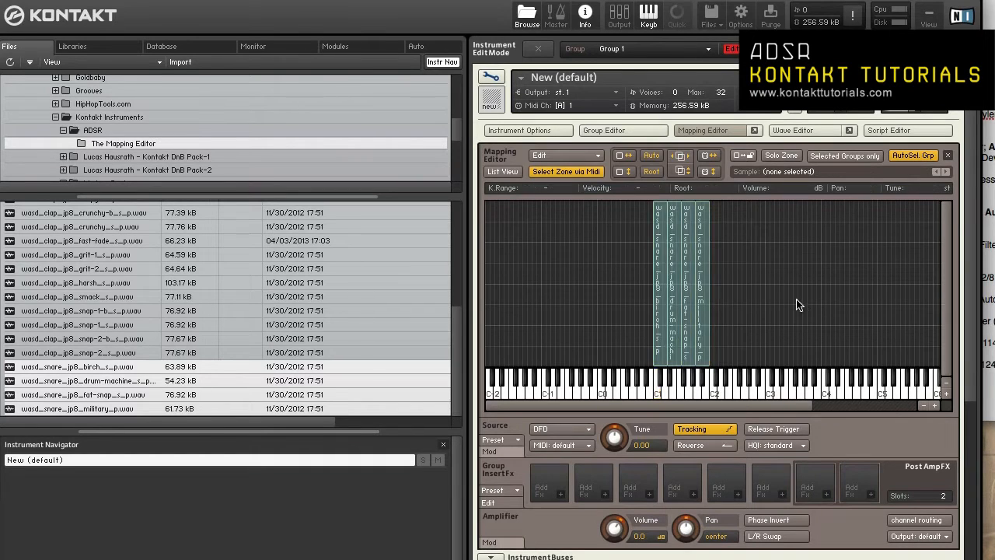
- Delete all mapped zones and try out different key-range widths for the birch snare sample near C1
left_click_drag(798, 300, 554, 264)
key("Delete")
left_click_drag(117, 366, 651, 202)
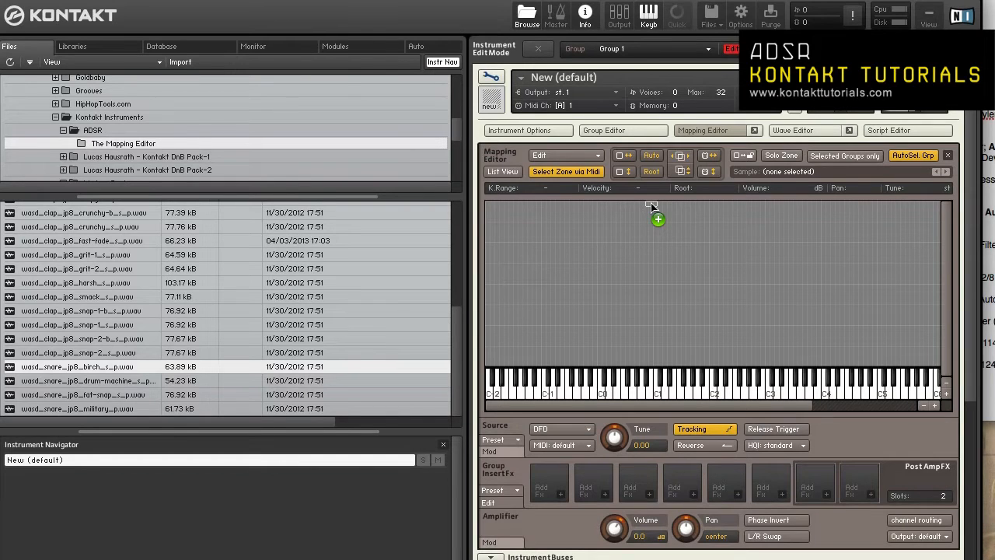
left_click_drag(651, 206, 653, 360)
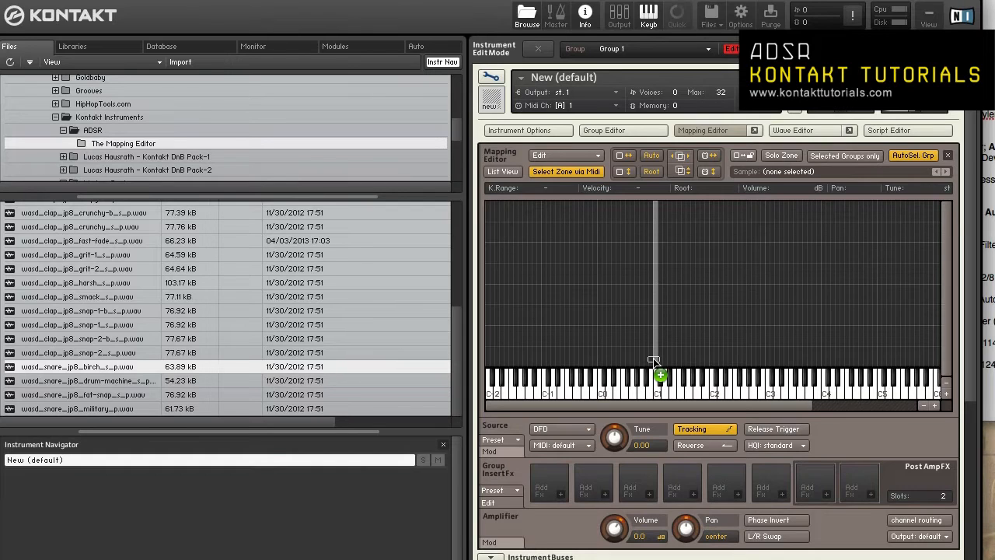
left_click_drag(653, 359, 651, 204)
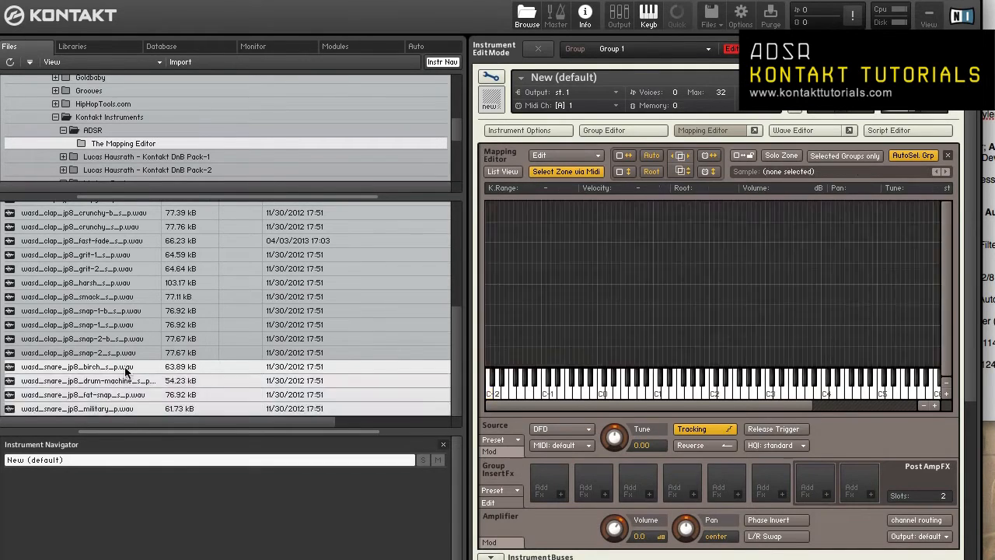
- Try mapping the four snare samples stacked across the full keyboard range, then delete the zones
left_click_drag(126, 371, 663, 347)
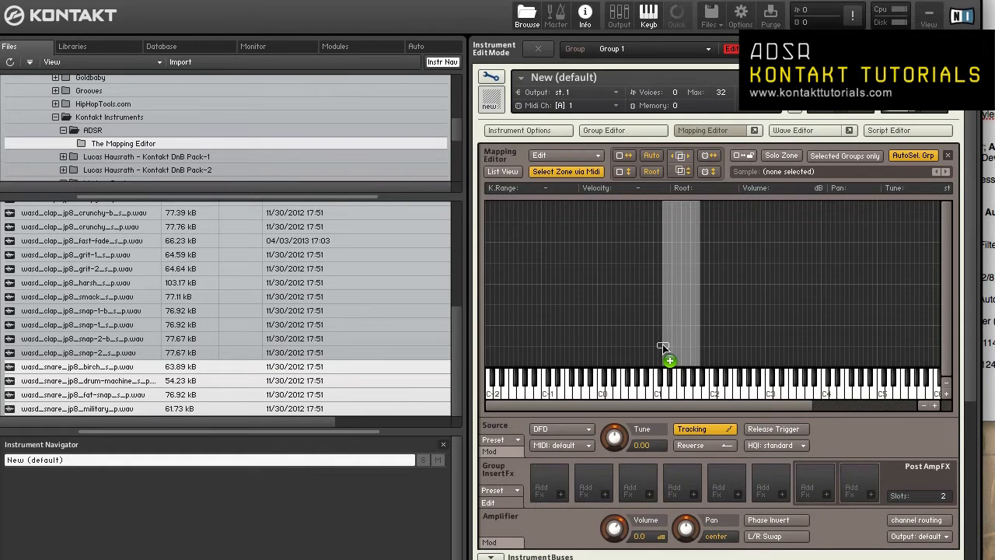
mouse_move(663, 346)
left_mouse_down()
mouse_move(657, 358)
mouse_move(653, 336)
left_mouse_up()
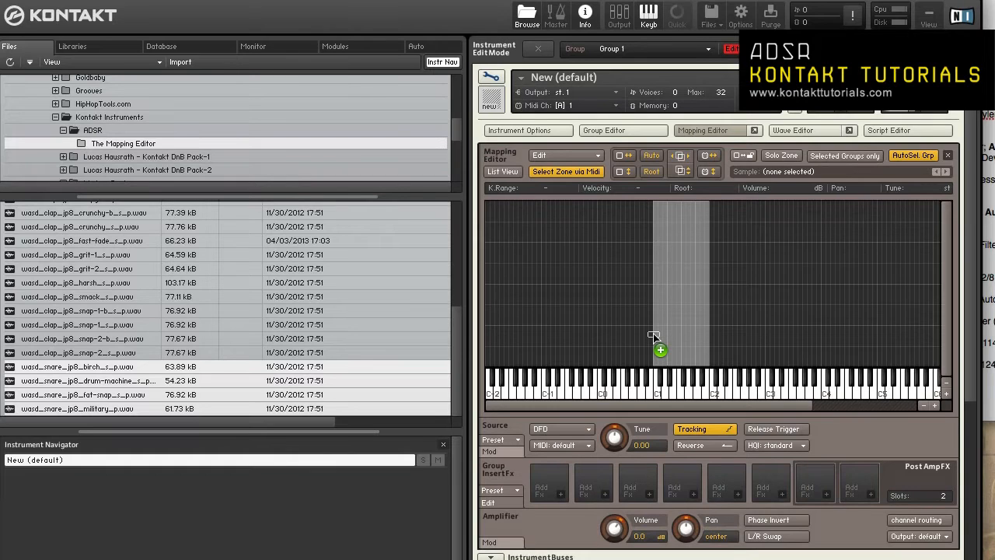
left_click_drag(653, 335, 654, 223)
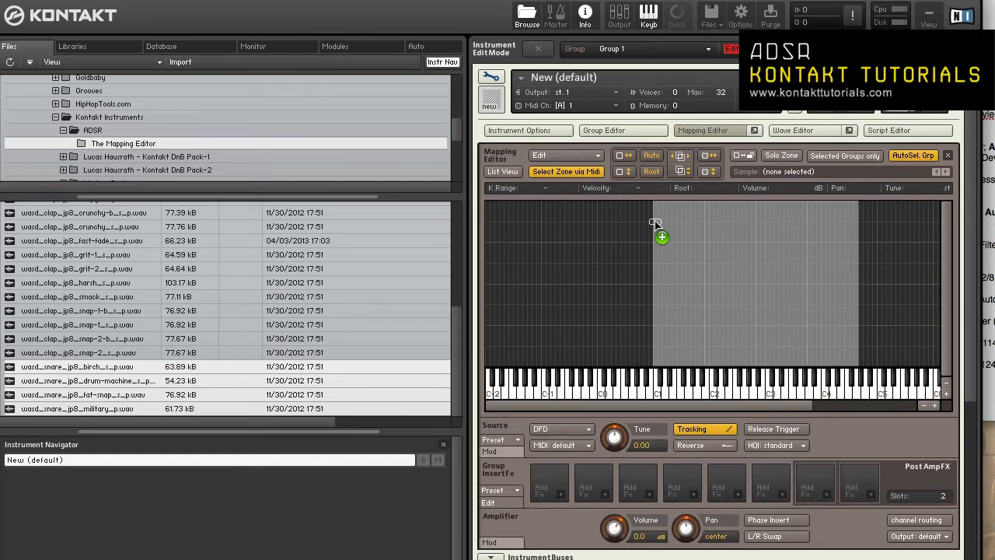
left_click_drag(654, 221, 655, 218)
left_click_drag(656, 206, 655, 205)
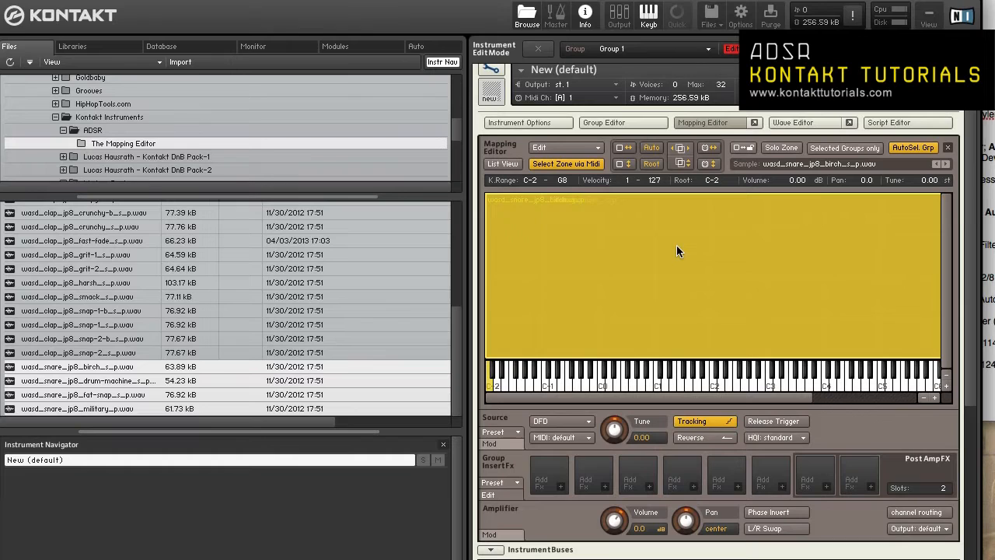
key("Delete")
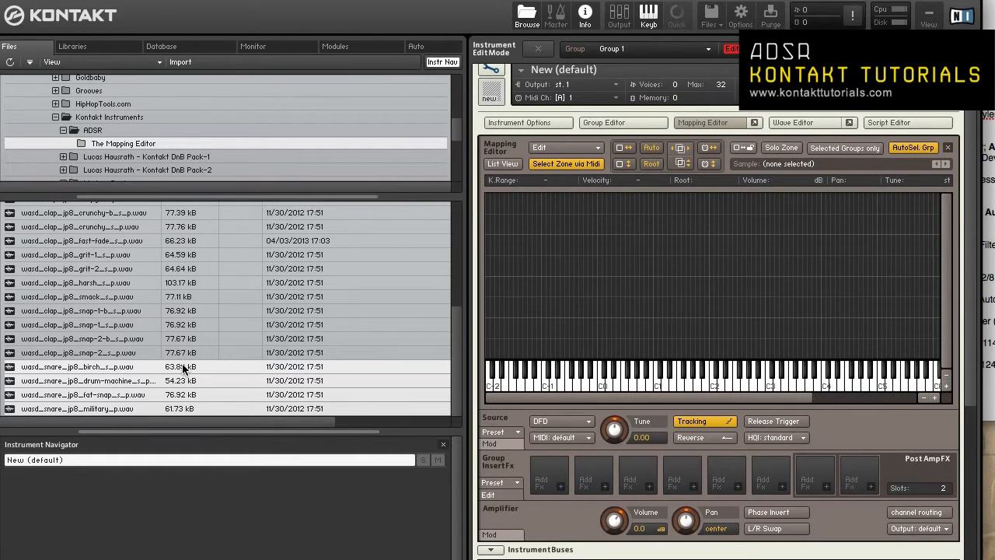
- Try mapping the four snare samples as velocity layers on the single key C1, then delete the zones
left_click_drag(184, 369, 655, 386)
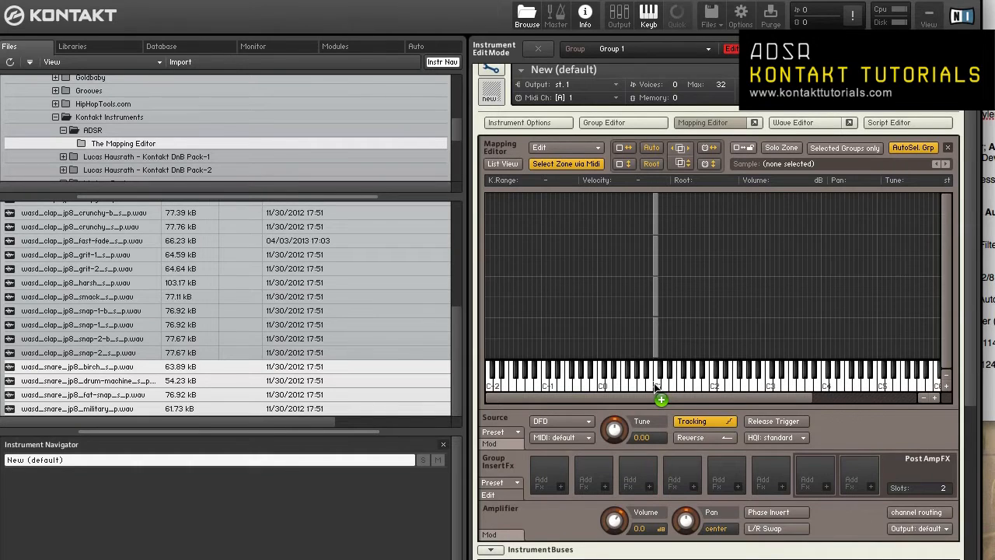
left_click_drag(655, 386, 656, 387)
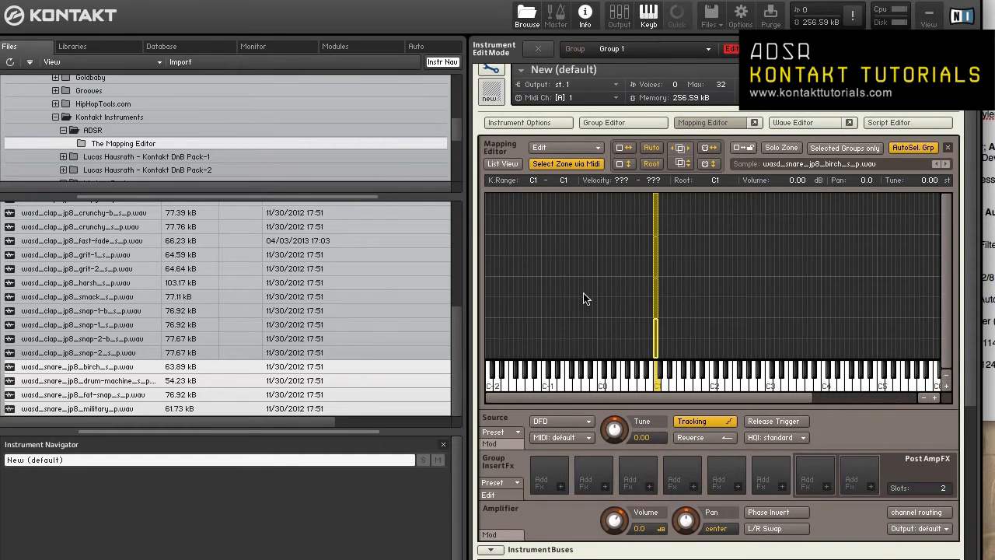
left_click_drag(619, 212, 707, 342)
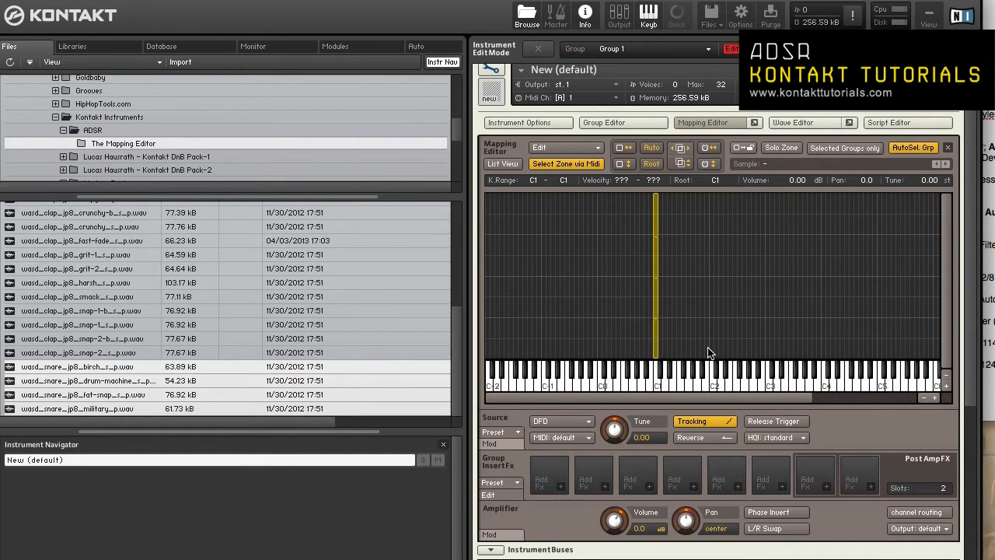
key("Delete")
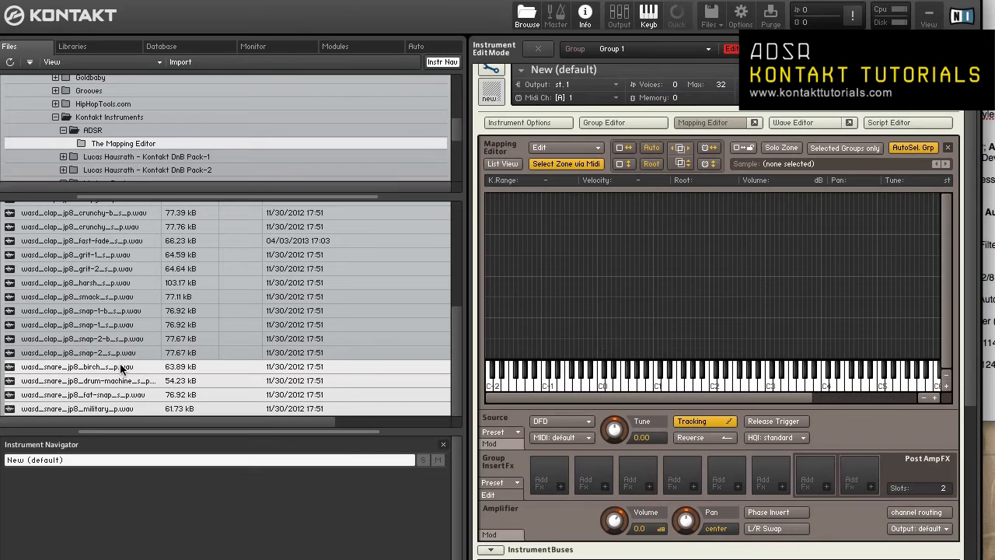
- Map the four selected snare samples side by side as three-key zones starting at C1
left_click_drag(121, 369, 660, 283)
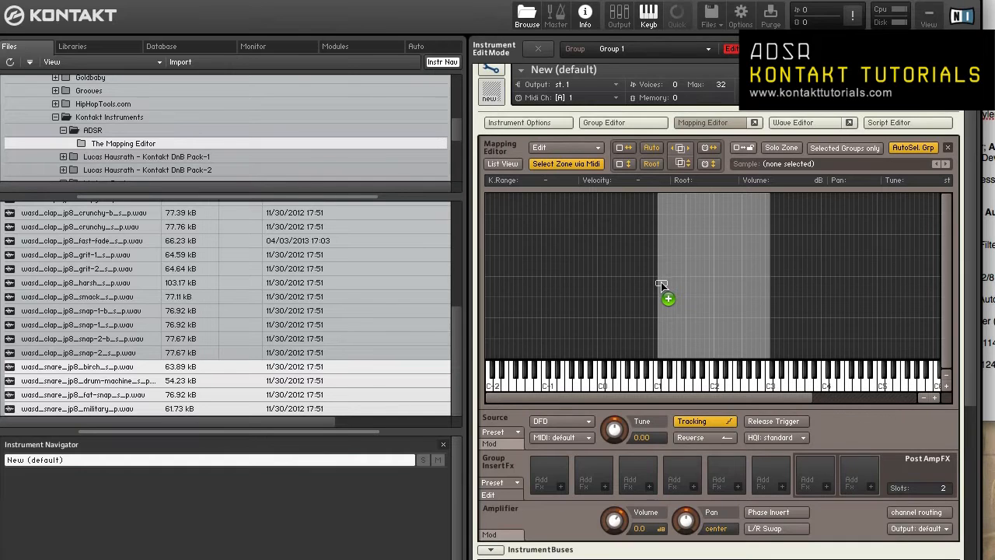
left_click_drag(661, 284, 653, 318)
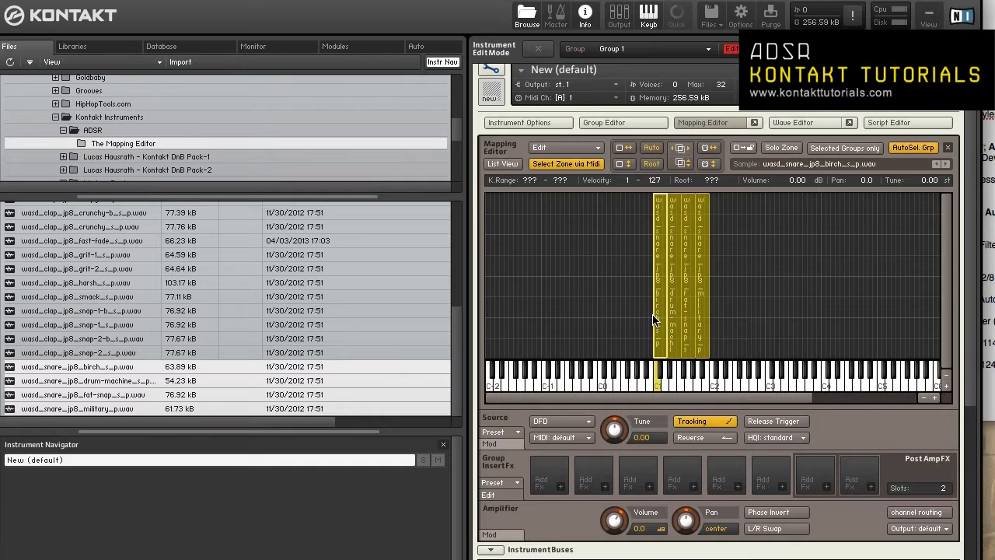
left_click(597, 274)
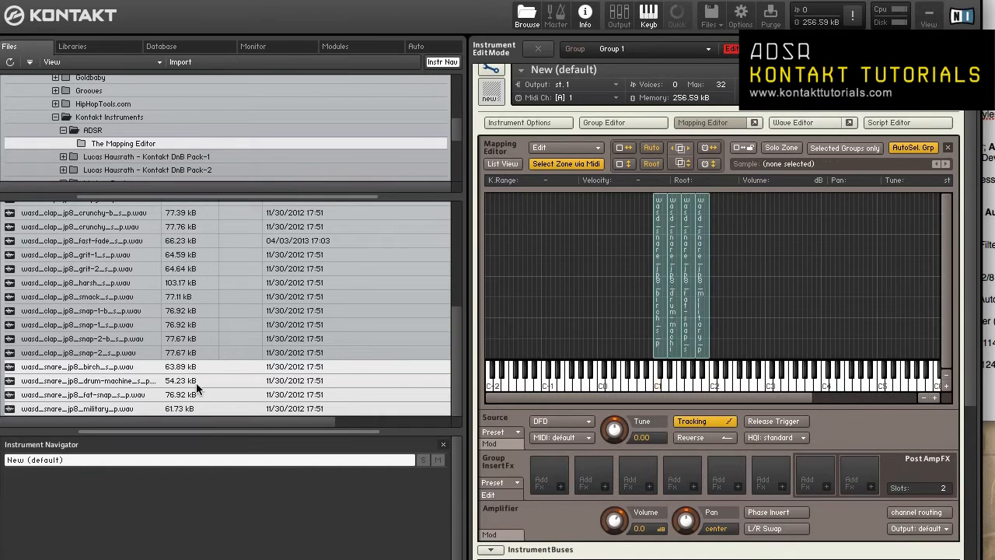
- Sort the sample files by name in descending order and map the four snares as three-key zones starting at F2
scroll(196, 383, "up", 5)
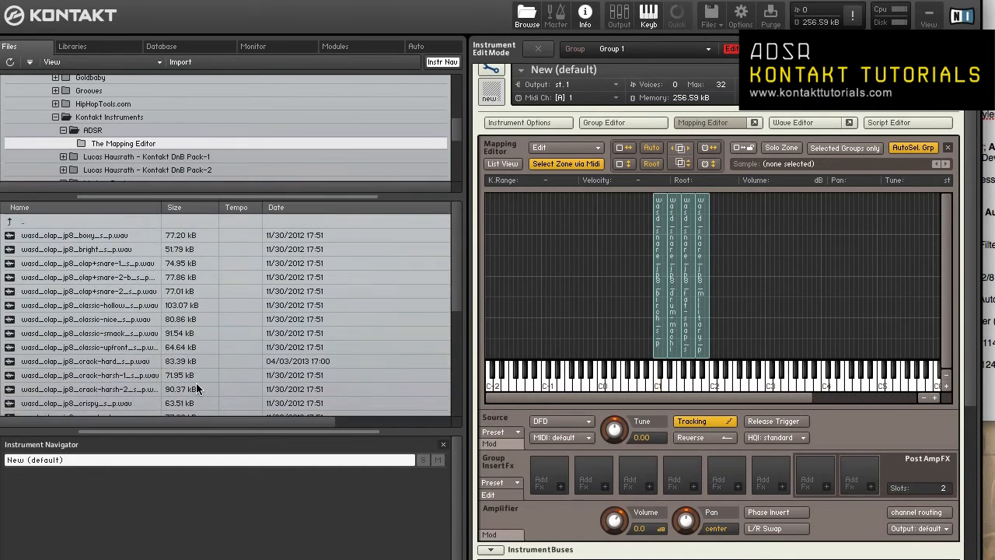
left_click(115, 207)
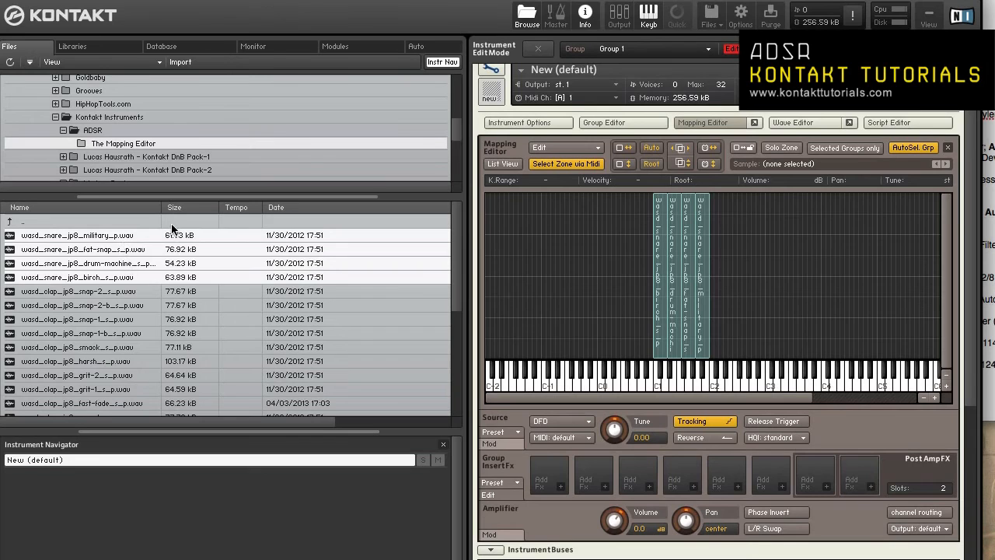
left_click_drag(115, 234, 735, 315)
left_click(635, 241)
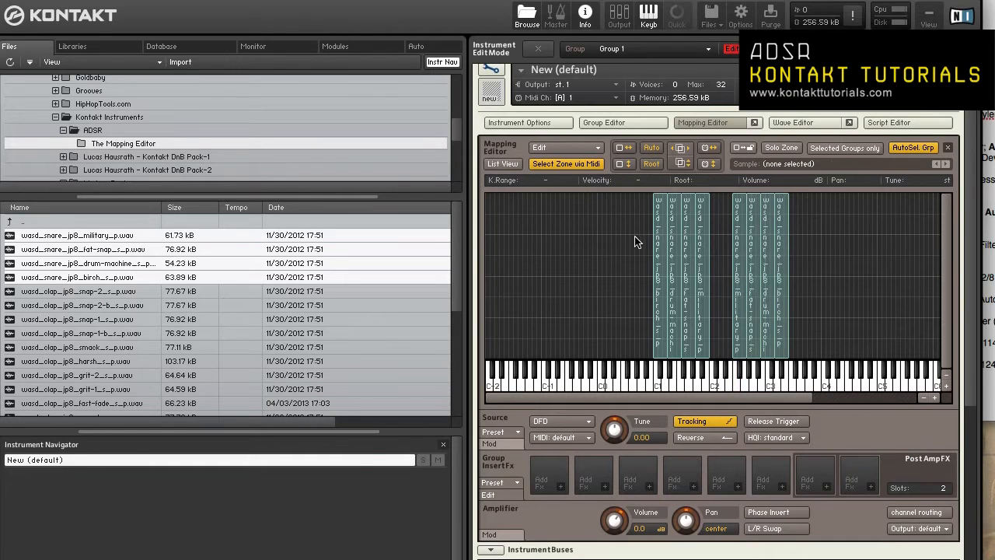
- Compare the zone properties of the birch snare at C1 and the military snare at F2
left_click(658, 225)
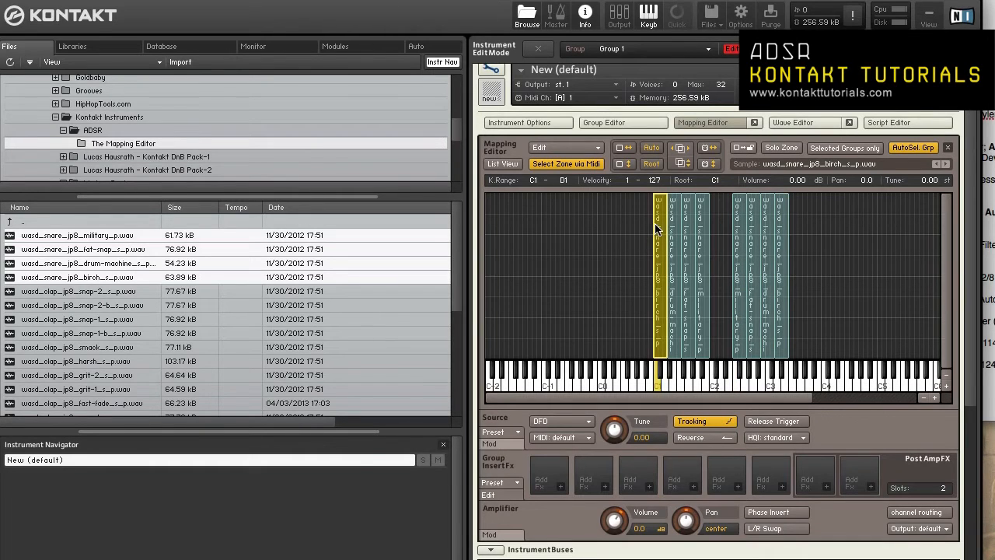
left_click(737, 231)
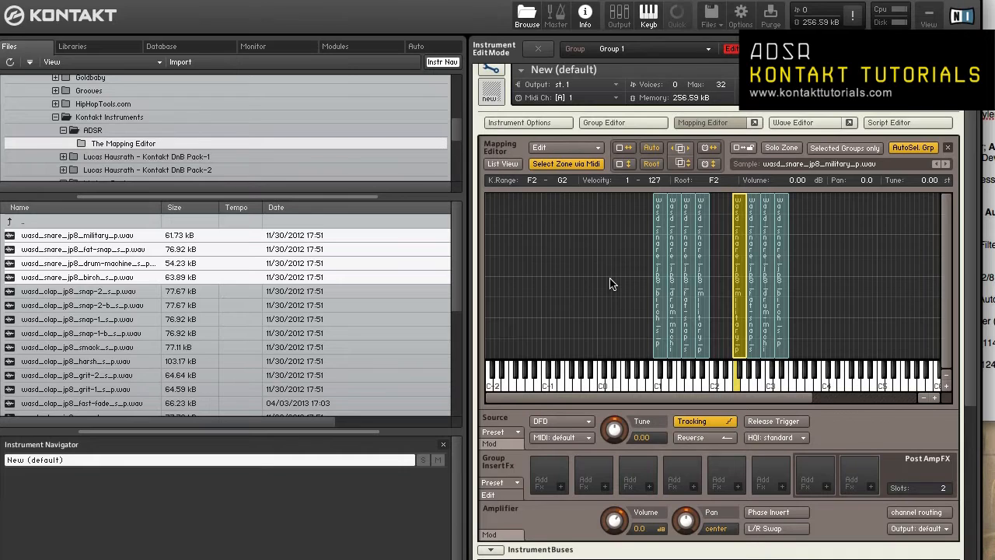
left_click(661, 211)
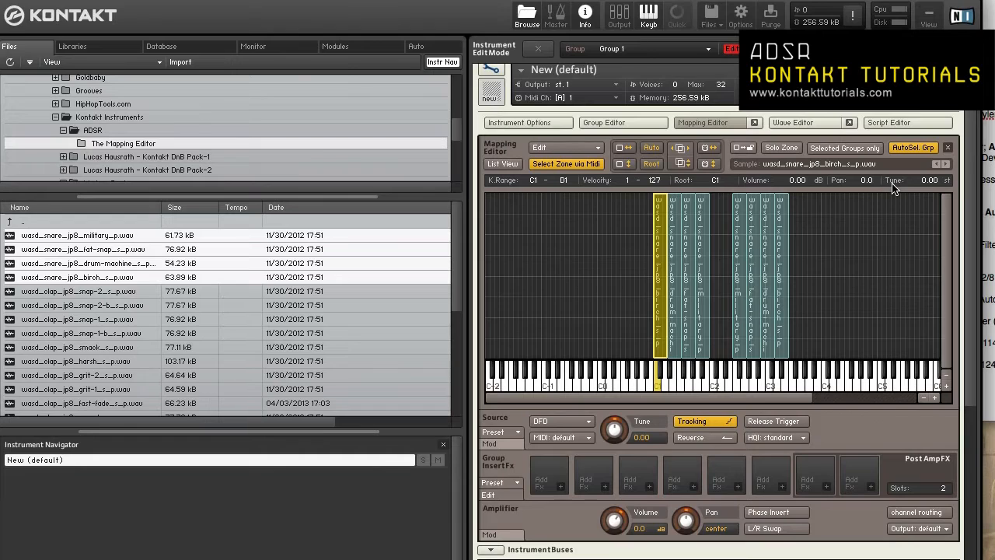
- Extend the C1 birch snare zone's low key to F-1 and set its root key to F0
left_click(584, 224)
left_click(660, 219)
left_click(538, 182)
left_click_drag(538, 181, 527, 254)
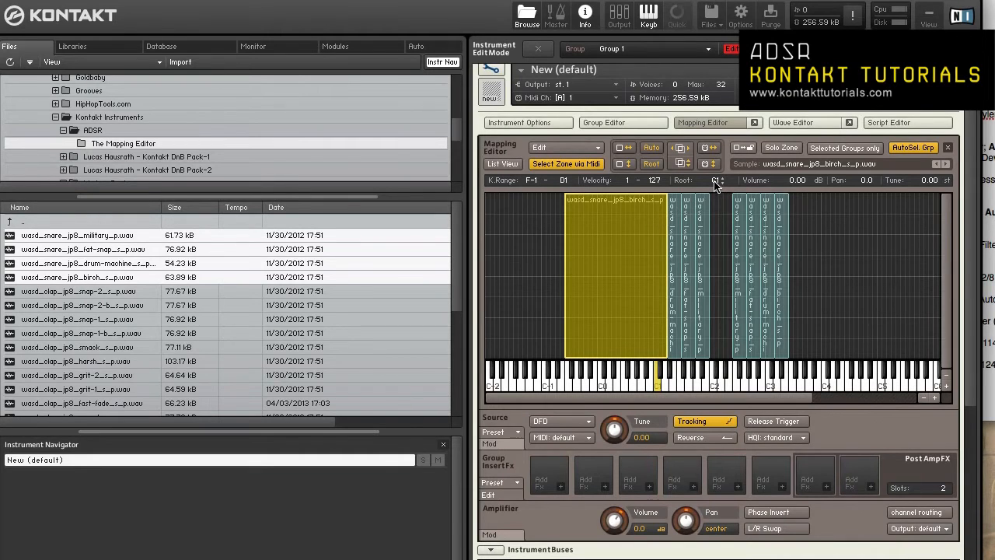
left_click_drag(716, 183, 716, 211)
left_click(538, 285)
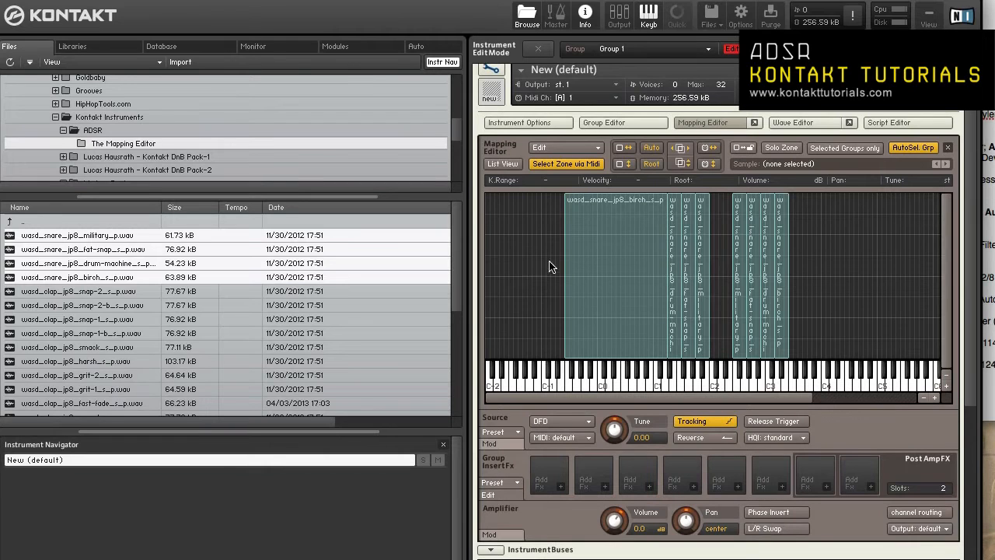
- Move the wide birch snare zone down an octave with its root on F-1, and shift only its key range to G#-2–F0
left_click(636, 259)
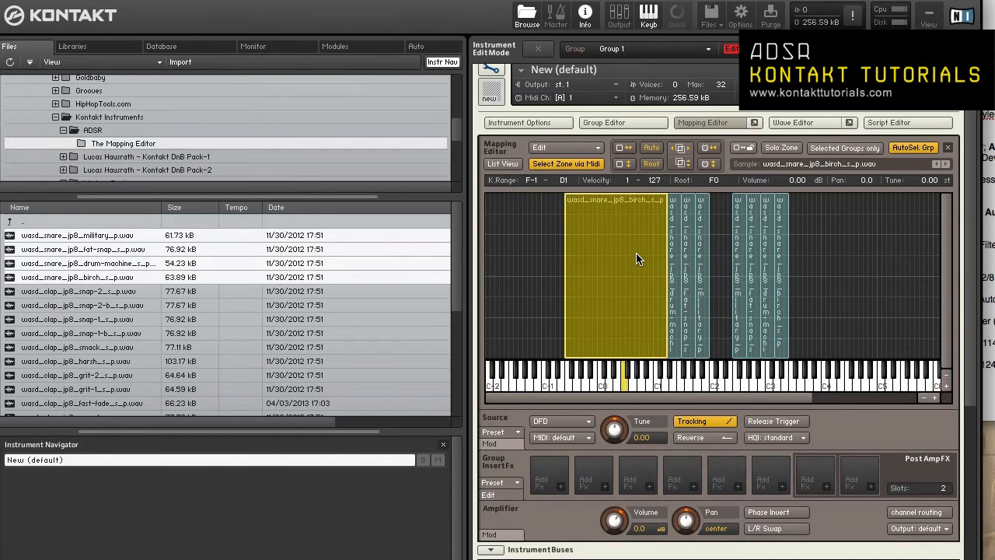
left_click_drag(636, 259, 578, 265)
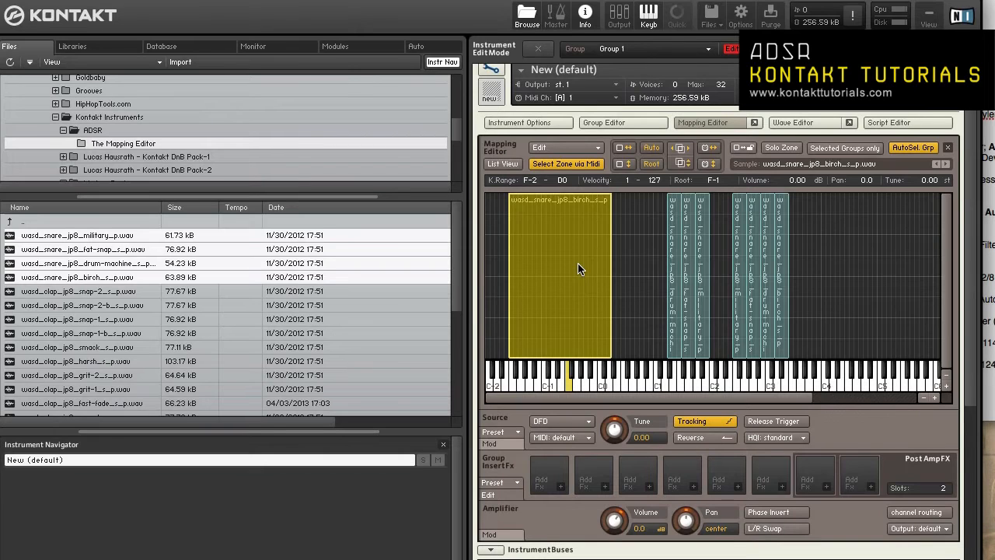
key("alt+Left")
key("alt+Right")
key("alt+Right")
key("alt+Right")
key("alt+Right")
key("alt+Right")
key("alt+Right")
key("alt+Right")
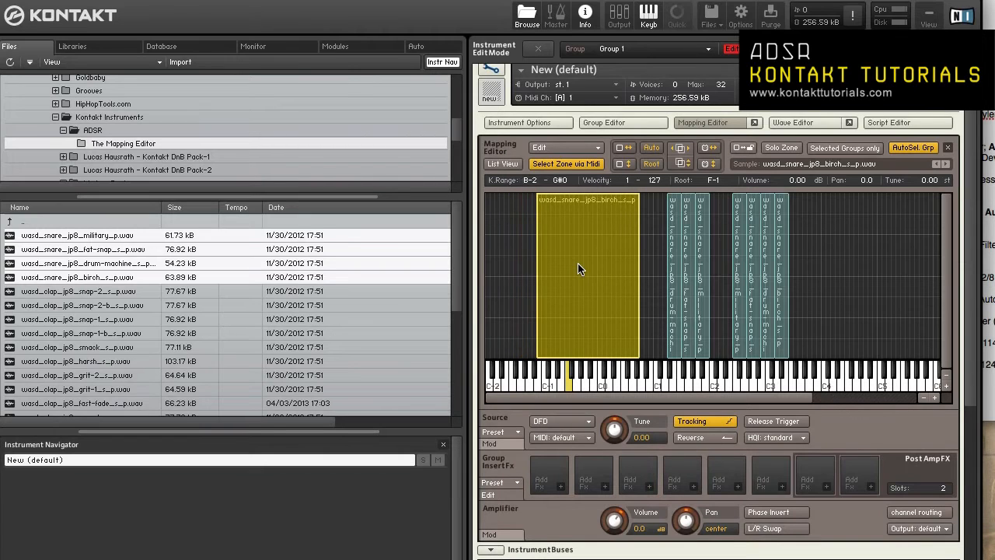
key("alt+Left")
key("alt+Left")
key("alt+Left")
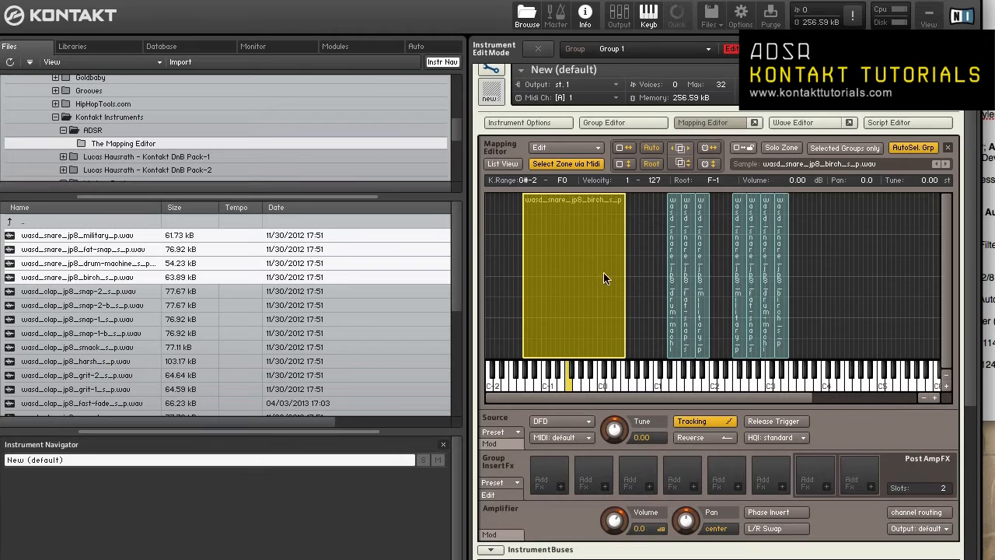
- Shorten the wide birch snare zone's high key to F#-1, then extend it in semitone steps to C#0
left_click_drag(624, 280, 571, 294)
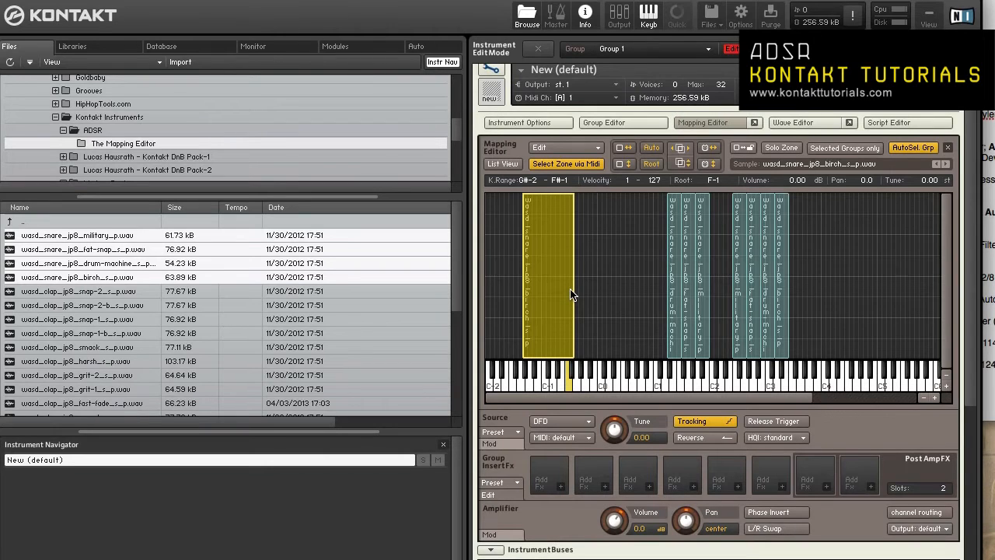
key("alt+Right")
key("alt+Right")
key("alt+Right")
key("alt+Right")
key("alt+Right")
key("alt+Right")
key("alt+Right")
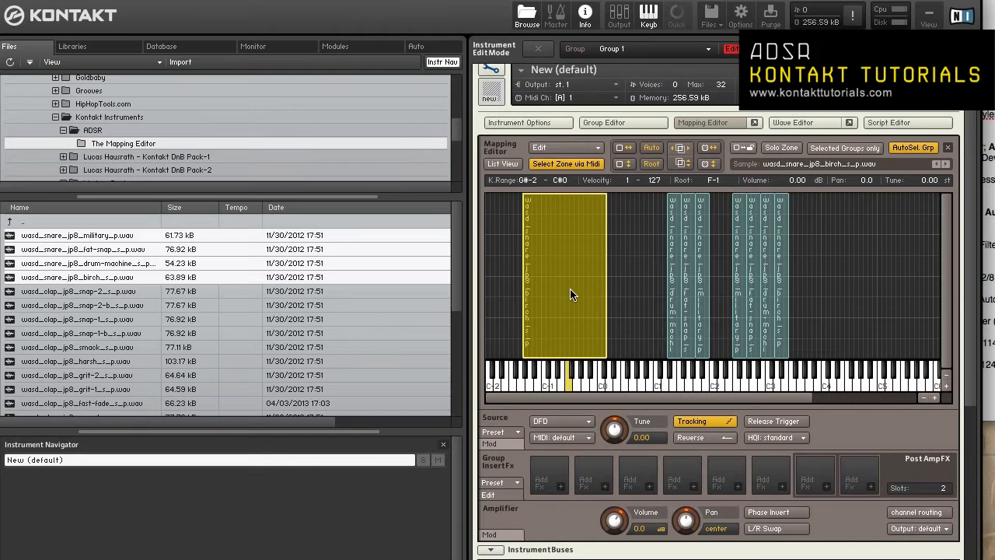
- Shorten and extend the wide birch snare zone's high key in semitone steps, ending at G#-1
key("alt+Left")
key("alt+Left")
key("alt+Left")
key("alt+Left")
key("alt+Left")
key("alt+Left")
key("alt+Left")
key("alt+Right")
key("alt+Right")
key("alt+Right")
key("alt+Right")
key("alt+Right")
key("alt+Right")
key("alt+Right")
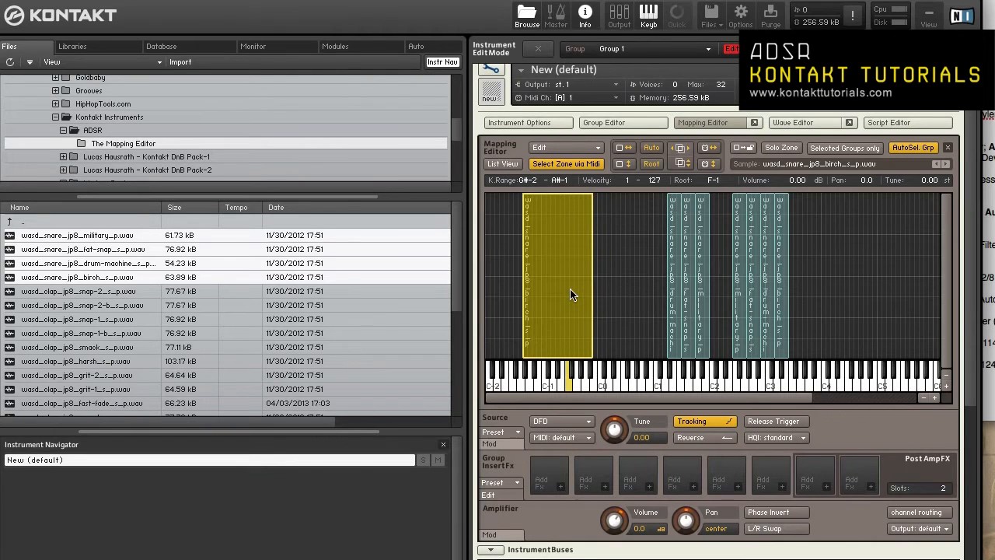
key("alt+Right")
key("alt+Right")
key("alt+Right")
key("alt+Left")
key("alt+Left")
key("alt+Left")
key("alt+Left")
key("alt+Left")
key("alt+Left")
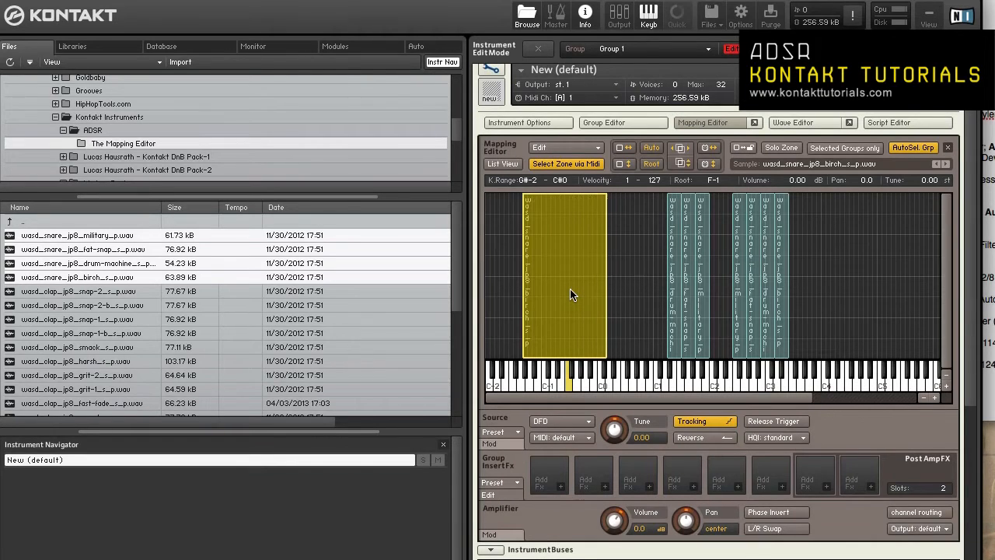
key("alt+Left")
key("alt+Left")
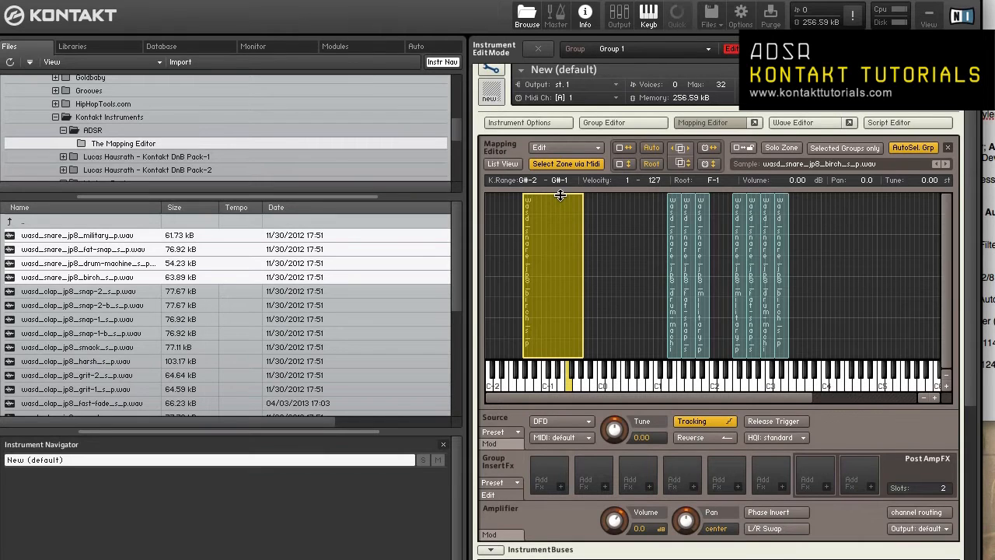
- Narrow the wide birch snare zone's velocity range to 62–107 and shift the whole range down to 48–93
left_click_drag(560, 195, 559, 221)
left_click_drag(543, 357, 547, 278)
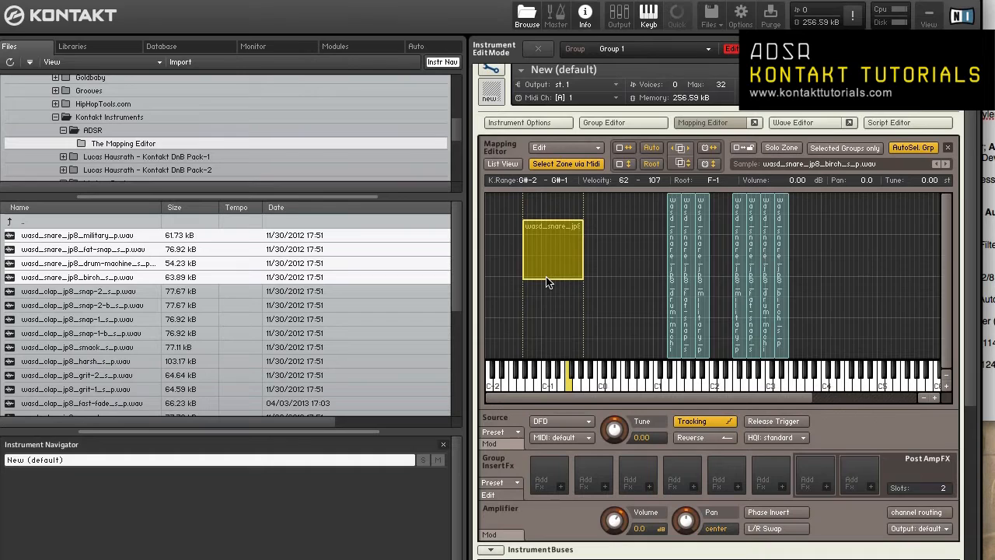
key("Down")
key("Down")
key("Down")
key("Down")
key("Down")
key("Down")
key("Down")
key("Down")
key("Down")
key("Down")
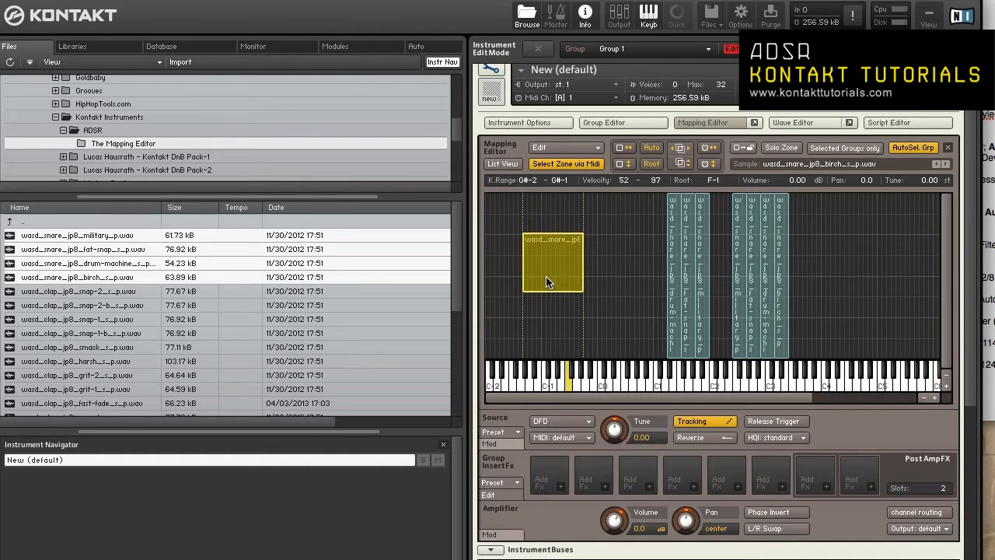
key("Down")
key("Down")
key("Down")
key("Down")
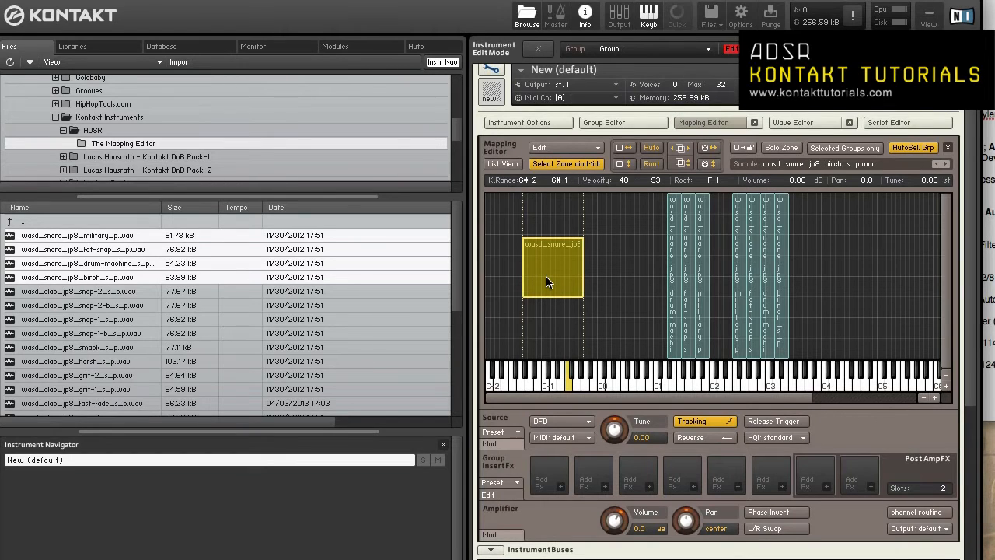
- Shift the wide birch snare zone's velocity range up to 54–99
key("Up")
key("Up")
key("Up")
key("Up")
key("Up")
key("Up")
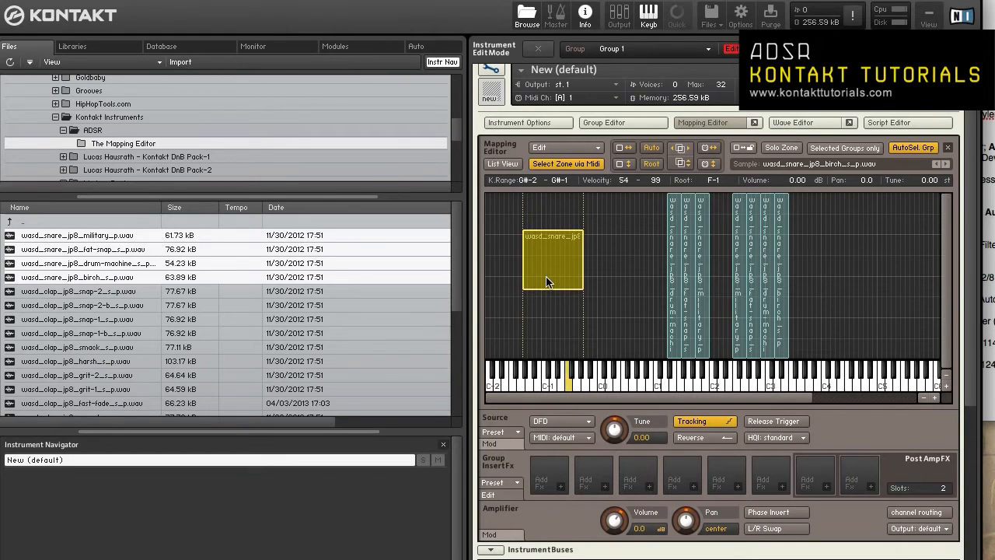
- Extend the wide birch snare zone's upper velocity limit to 127 and set its root key to D-1
key("shift+Up")
key("shift+Up")
key("shift+Up")
key("shift+Up")
key("shift+Up")
key("shift+Up")
key("shift+Up")
key("shift+Up")
key("shift+Up")
key("shift+Up")
key("shift+Up")
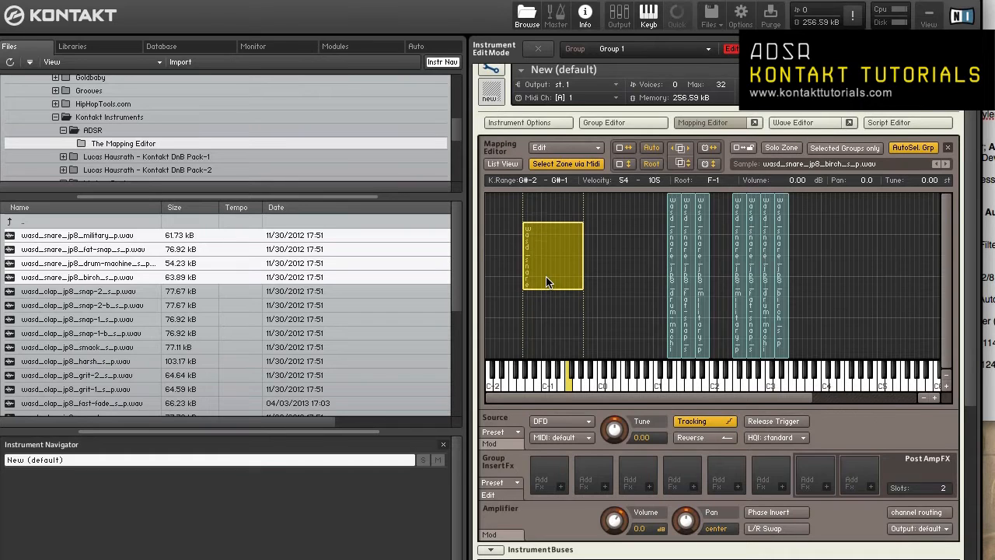
key("shift+Up")
key("shift+Up")
key("shift+Up")
key("shift+Up")
key("shift+Up")
key("shift+Up")
key("shift+Up")
key("shift+Up")
key("shift+Up")
key("shift+Up")
key("shift+Up")
key("shift+Up")
key("shift+Up")
key("shift+Up")
key("shift+Up")
key("shift+Up")
key("shift+Up")
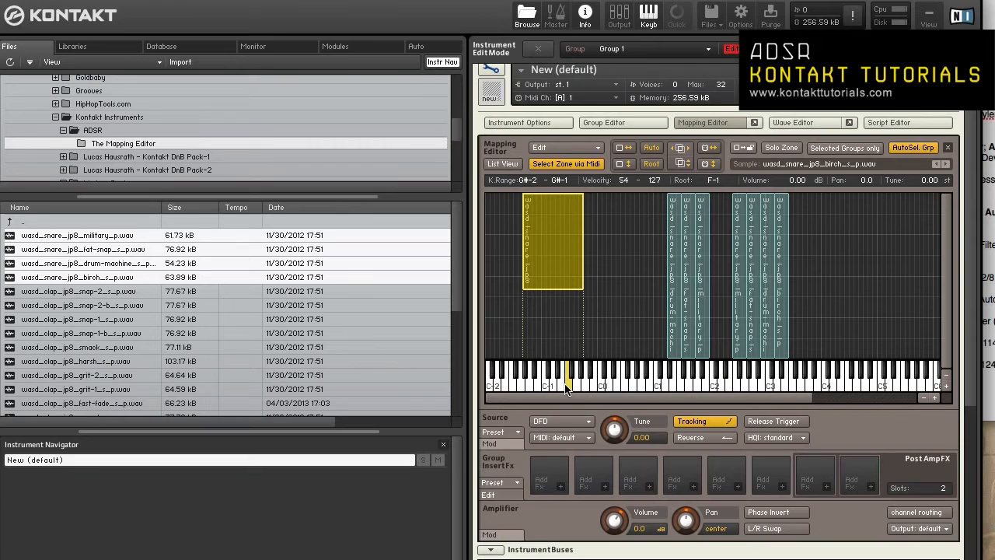
left_click_drag(566, 389, 550, 393)
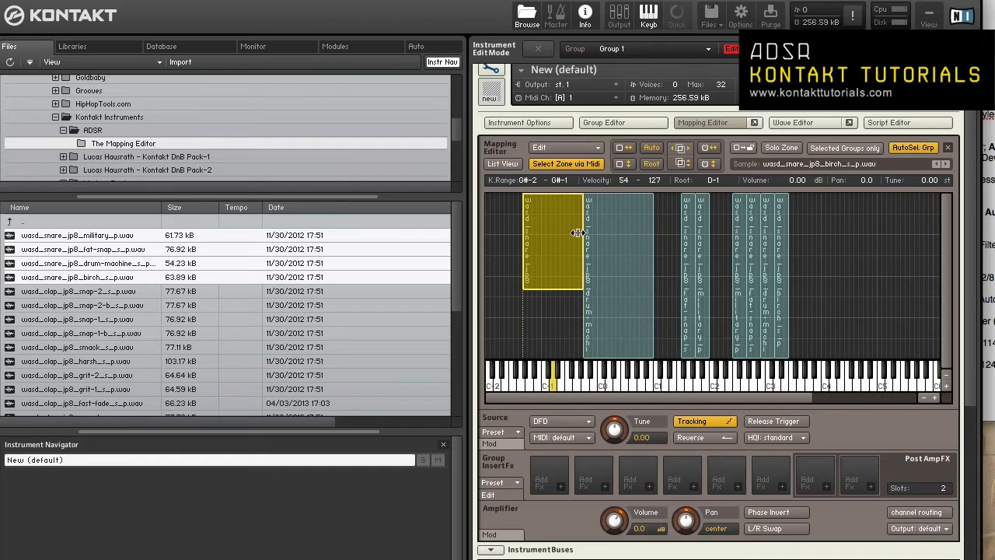
- Add a fade to the birch zone's high-key edge and move the zone to B-2–B-1, overlapping the drum-machine zone
mouse_move(580, 233)
left_mouse_down()
mouse_move(542, 234)
mouse_move(554, 234)
left_mouse_up()
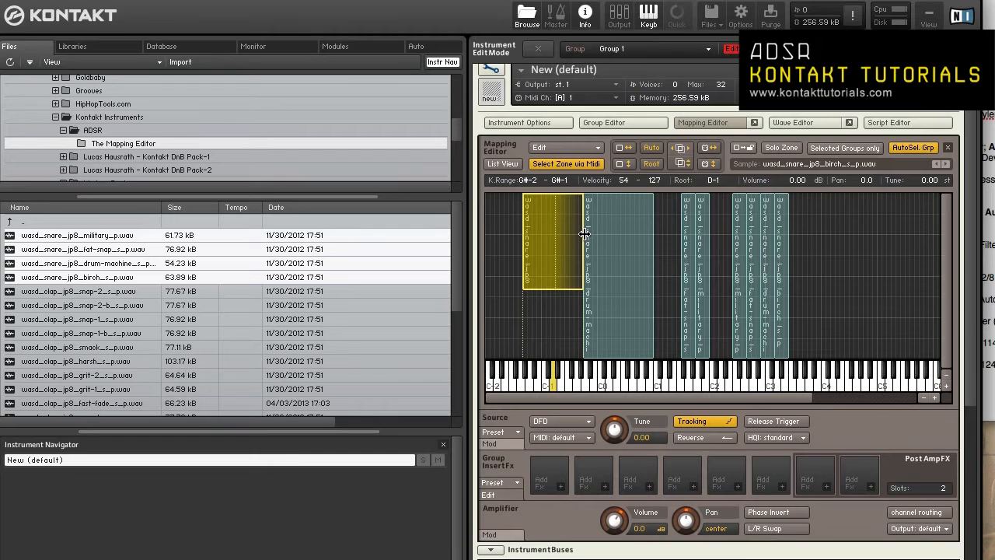
left_click_drag(584, 233, 559, 230)
left_click(544, 229)
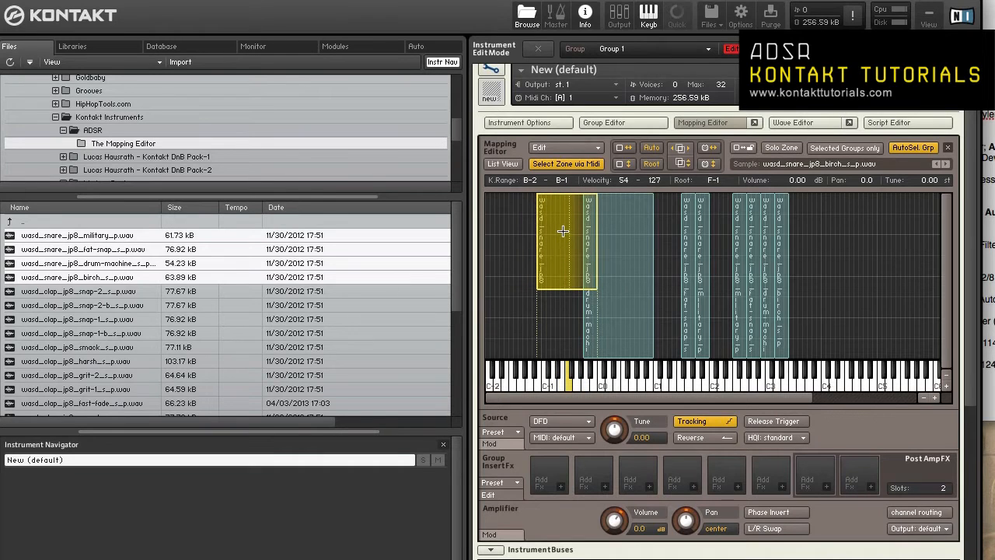
left_click(514, 293)
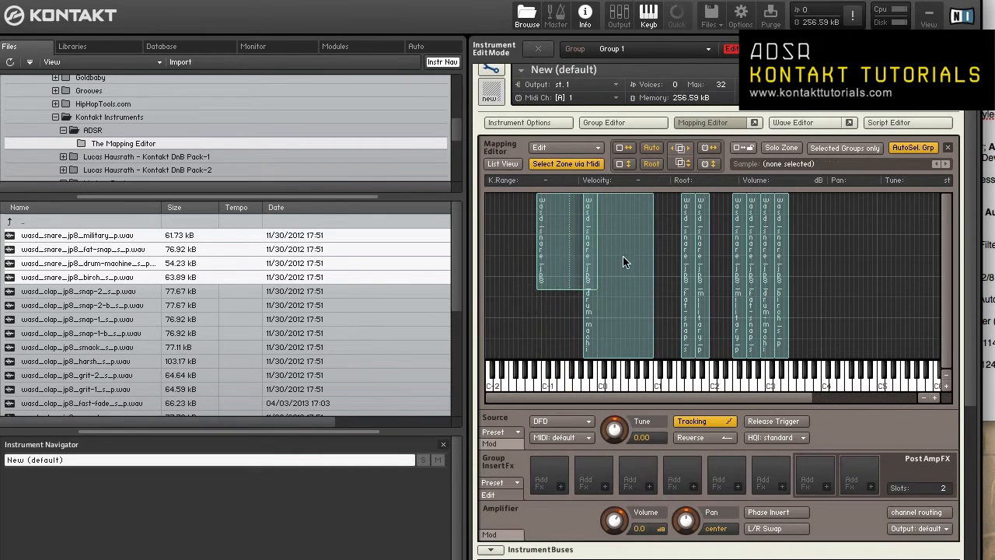
- Select the wide drum-machine zone on its own, clear it, and select the overlapping birch and drum-machine zones together
left_click(610, 244)
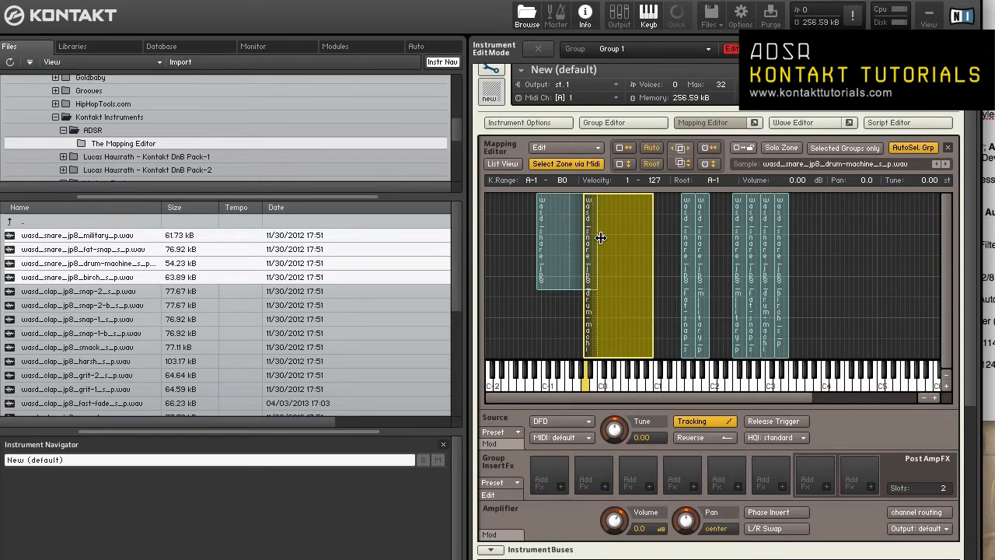
left_click(519, 297)
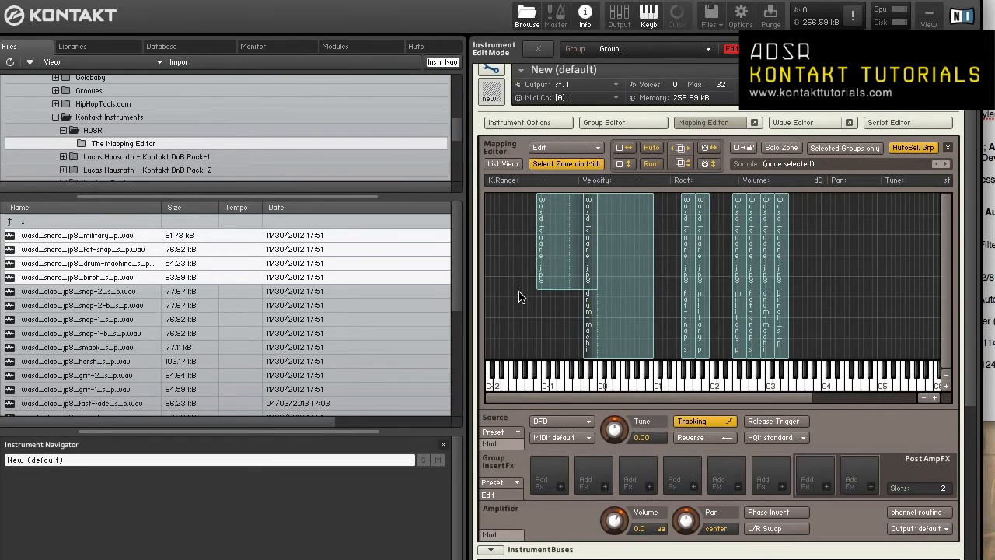
left_click(560, 259)
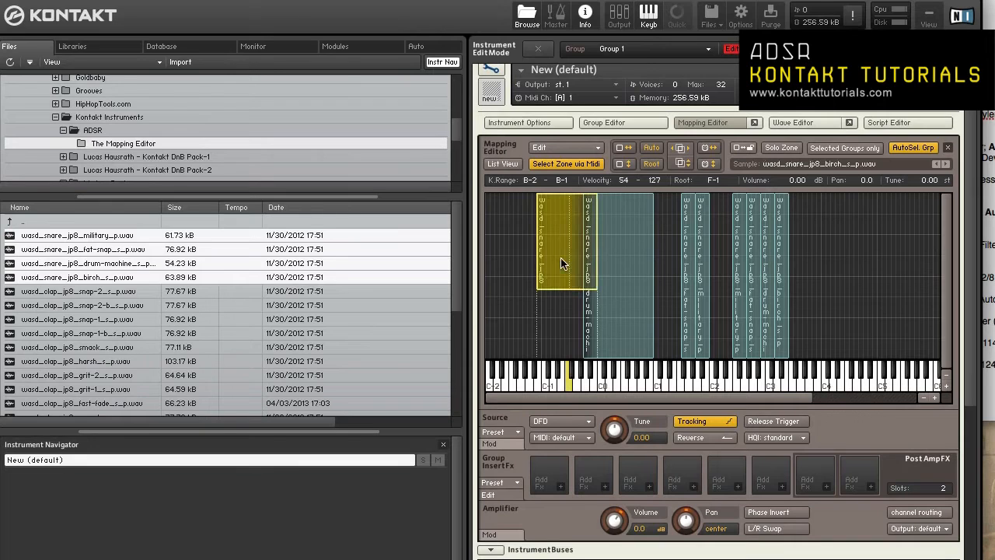
left_click(622, 251, "shift")
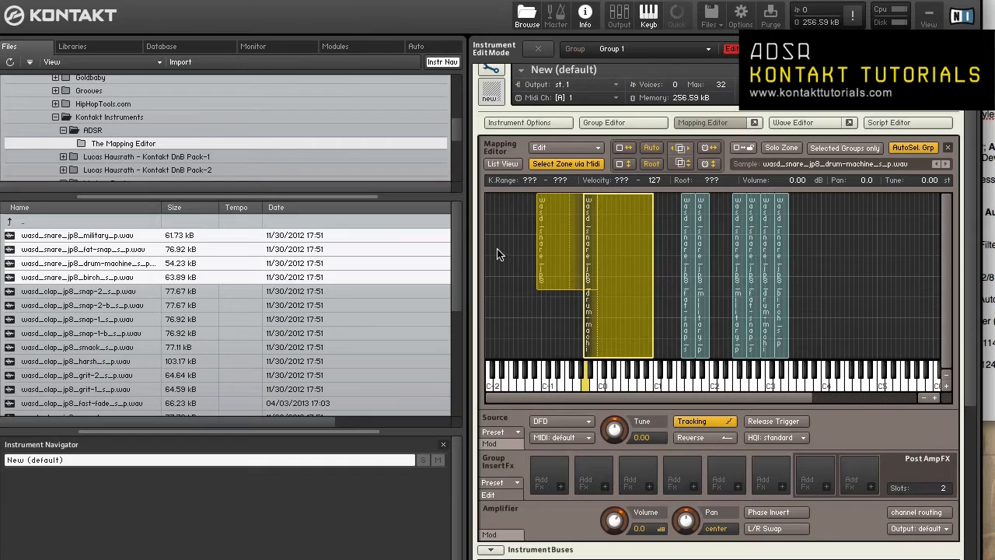
- Zoom the mapping grid in on the two overlapping zones and zoom back out to the full key range
left_click_drag(509, 227, 652, 292)
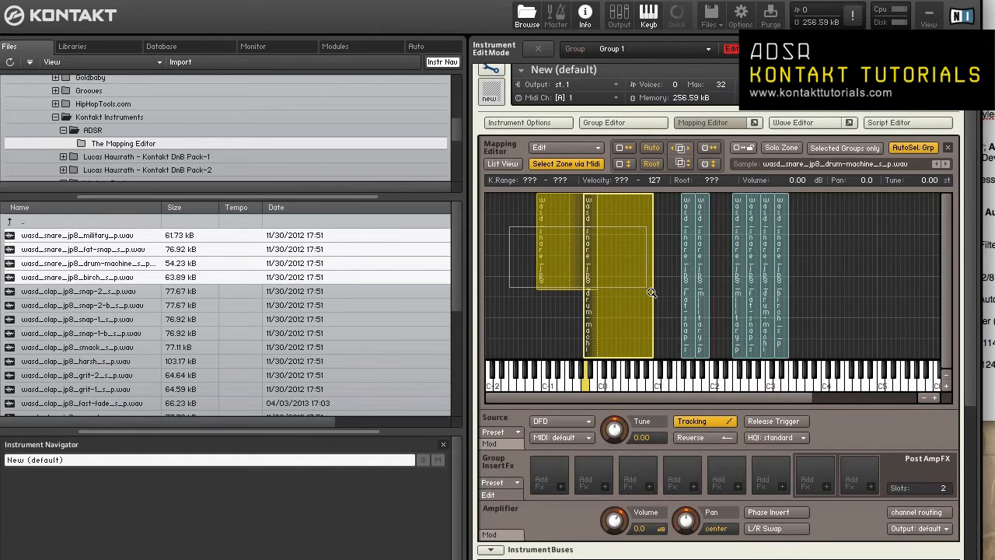
left_click_drag(652, 292, 647, 291)
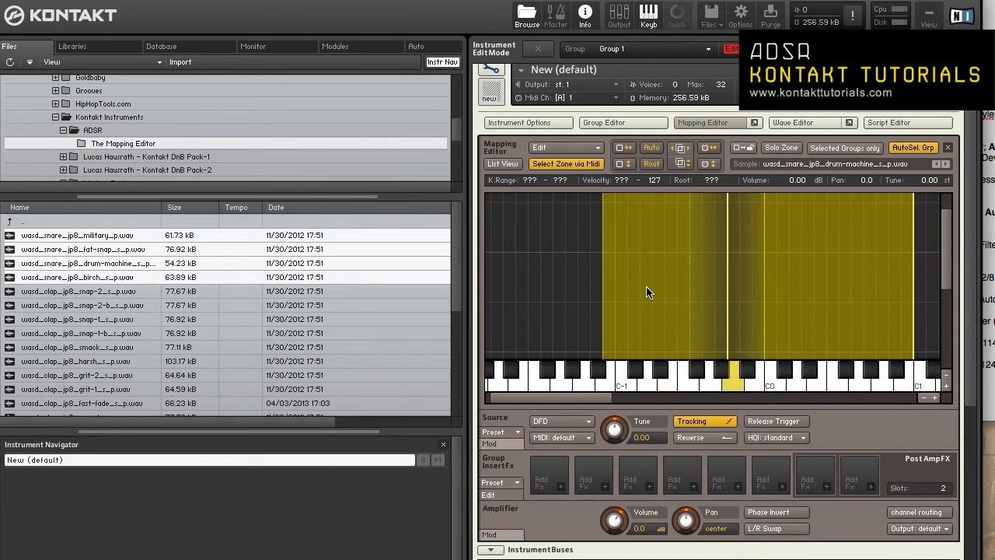
left_click(553, 267, "ctrl+alt")
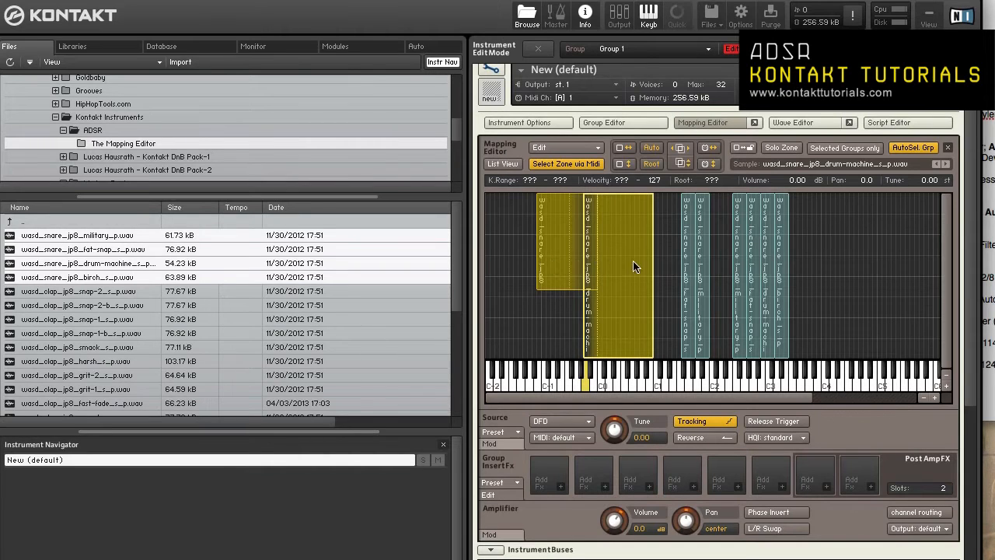
- Select the adjacent fat-snap and military zones near F#1, then the four-zone group starting with the military snare at F2, and clear the selection
left_click(684, 251)
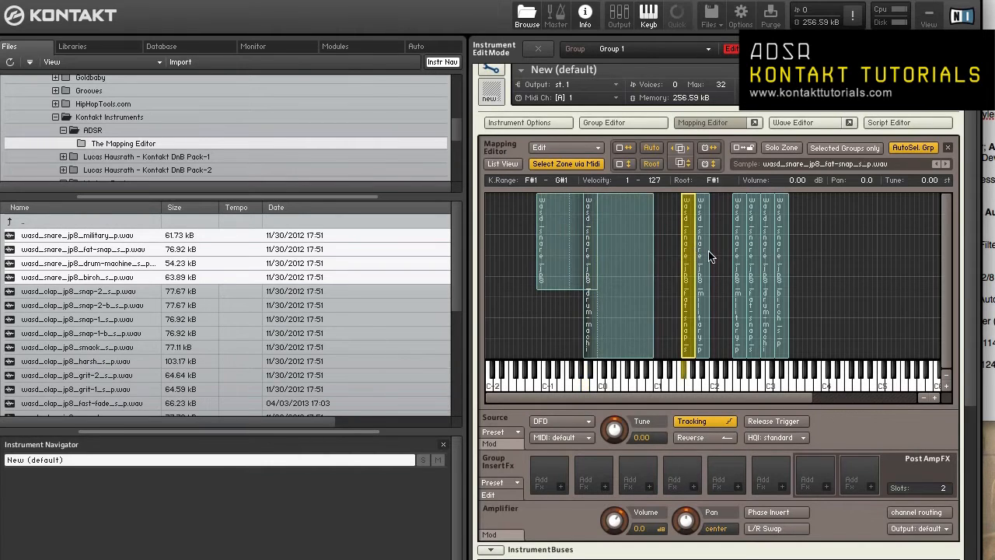
left_click(704, 250, "shift")
left_click(818, 261)
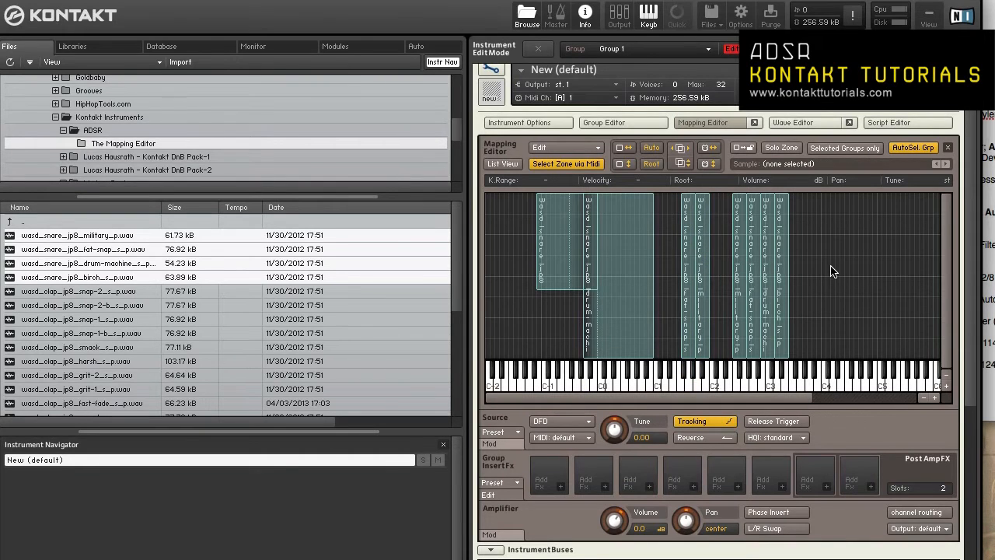
left_click_drag(831, 271, 719, 253)
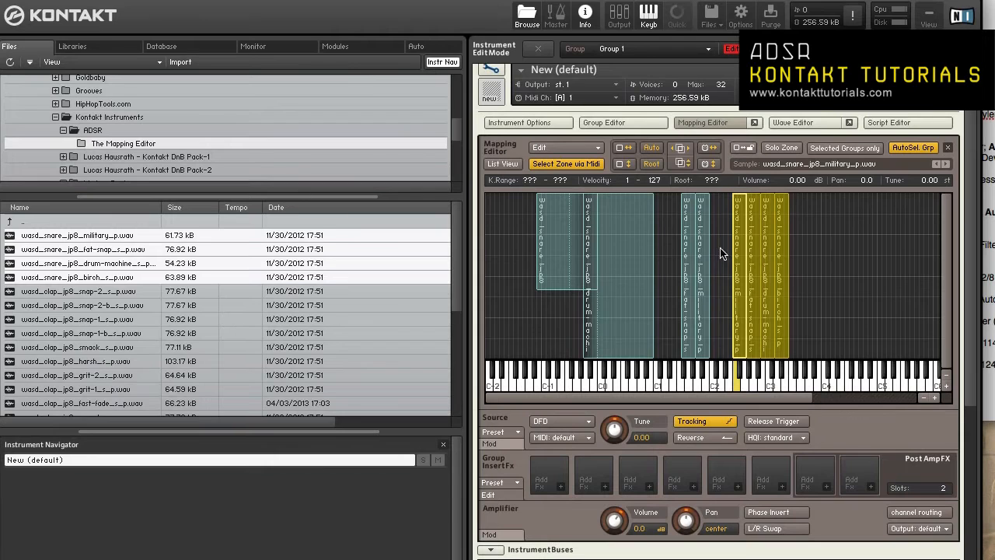
left_click(863, 278)
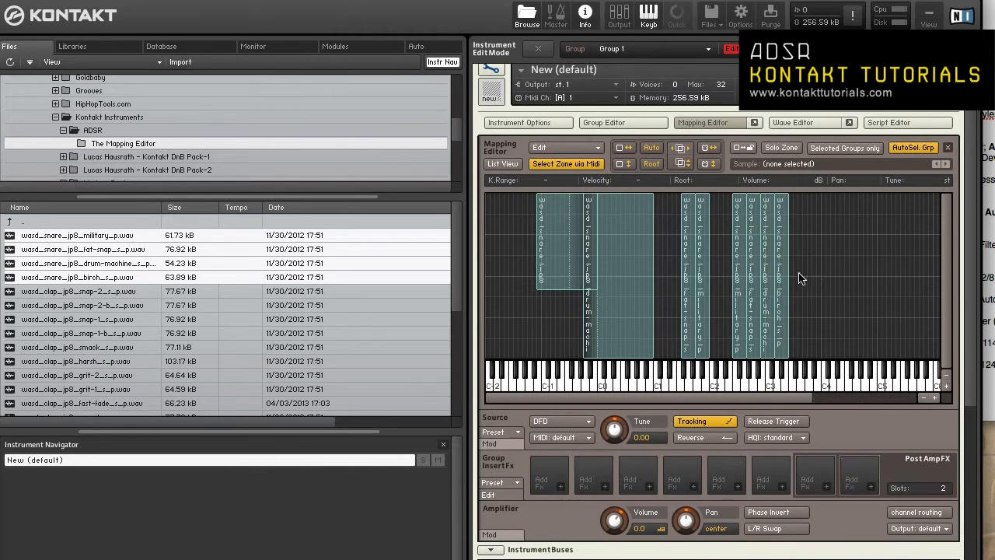
- Select the fat-snap, drum-machine and birch zones together in the four-zone group, leaving out the military snare
left_click(753, 251)
left_click(766, 255, "shift")
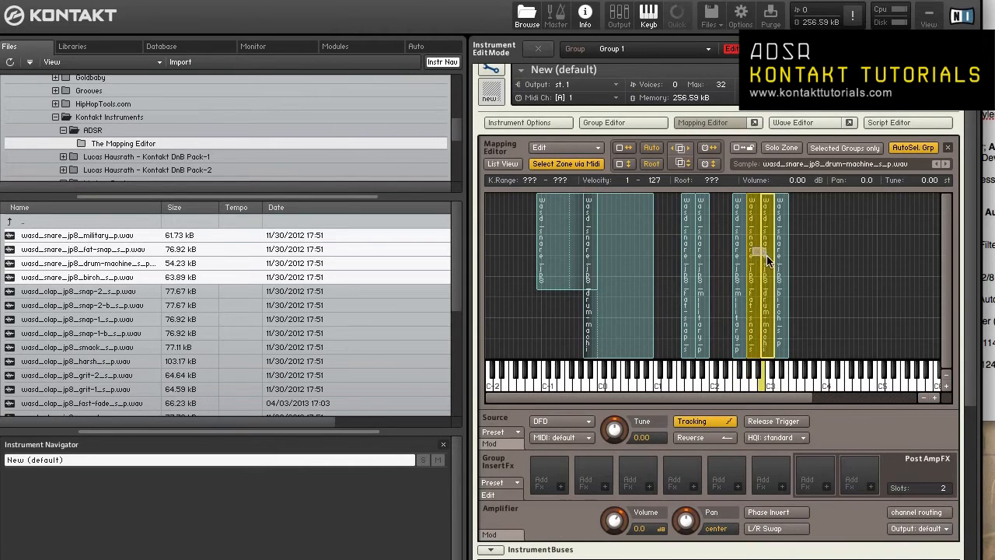
left_click(780, 261, "shift")
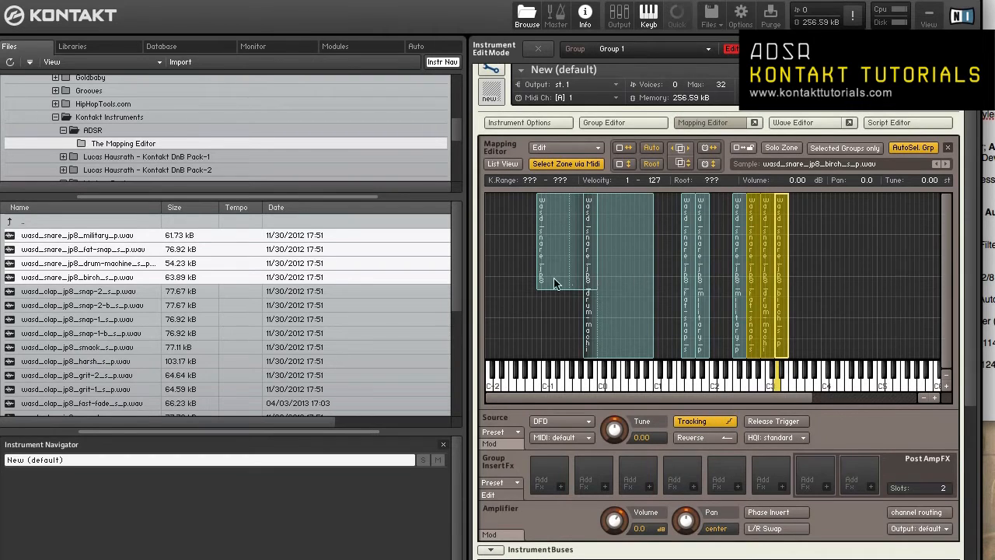
- Switch the selection from the wide birch zone to the drum-machine zone where the two overlap
left_click(549, 258)
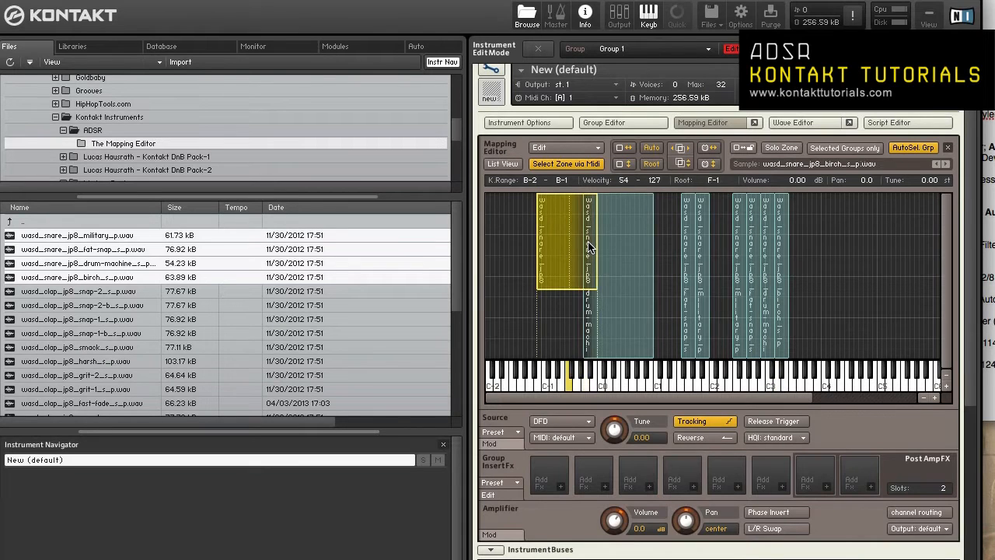
left_click(588, 247)
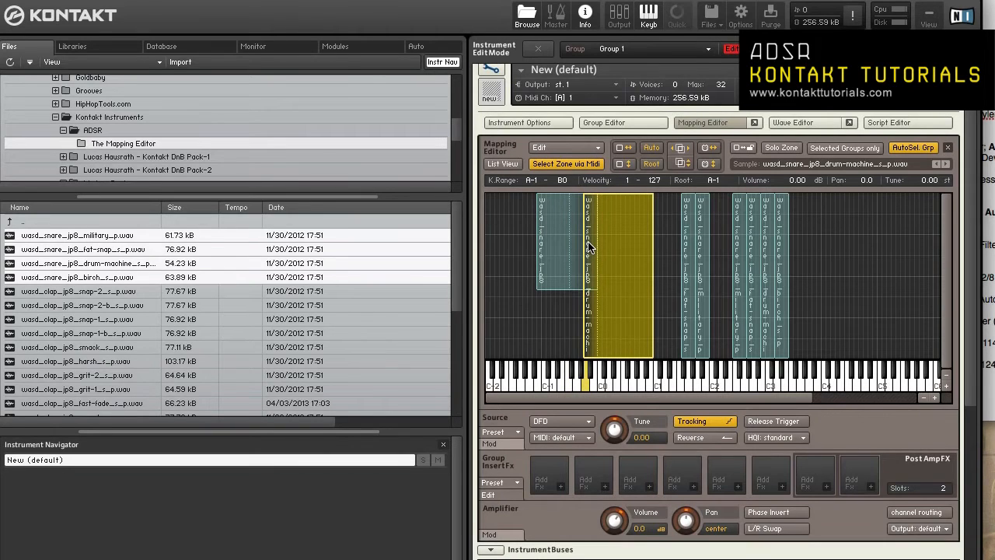
- Select the F#1 fat-snap zone, add the F2 military, upper birch, upper drum-machine and lower military zones, and clear the selection
left_click(689, 261)
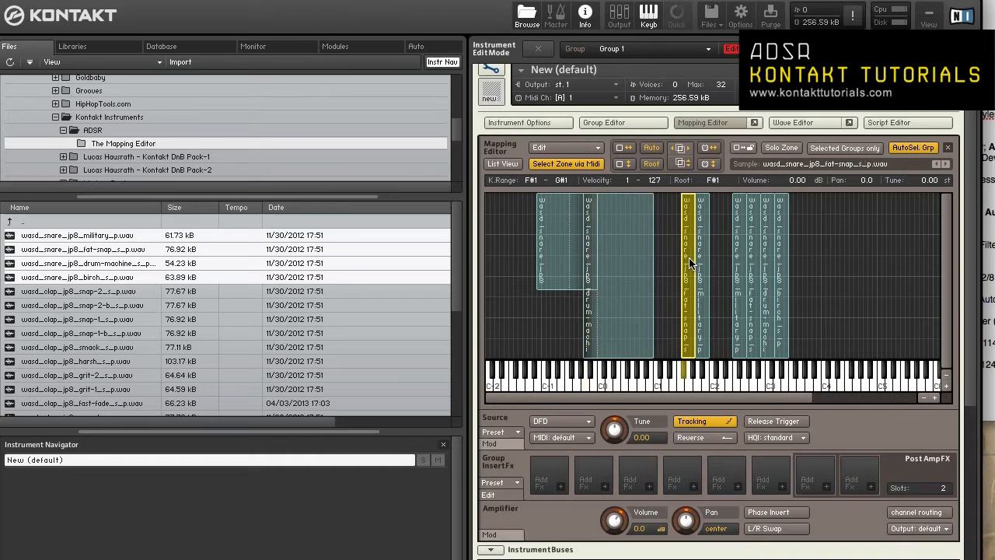
left_click(738, 265, "shift")
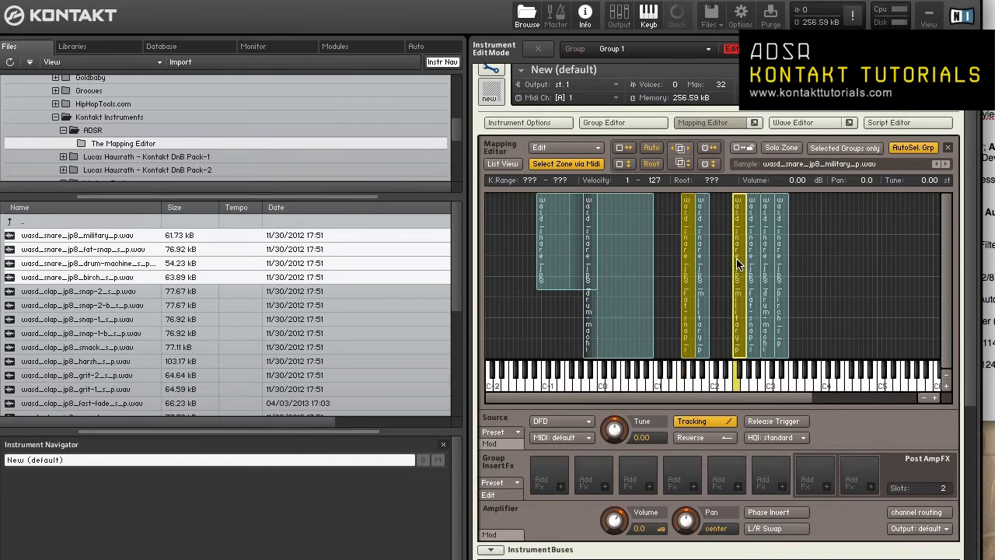
left_click(781, 263, "shift")
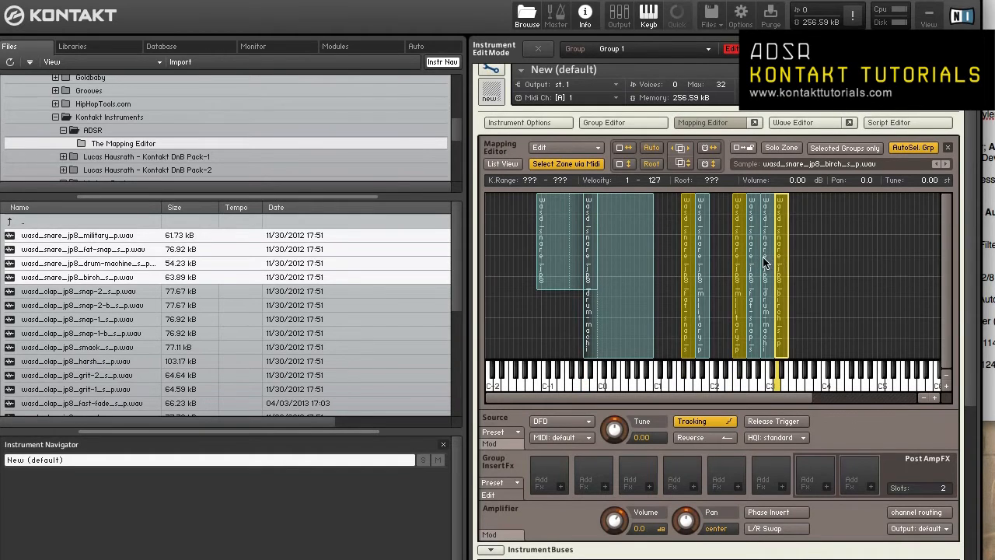
left_click(763, 256, "shift")
left_click(700, 272, "shift")
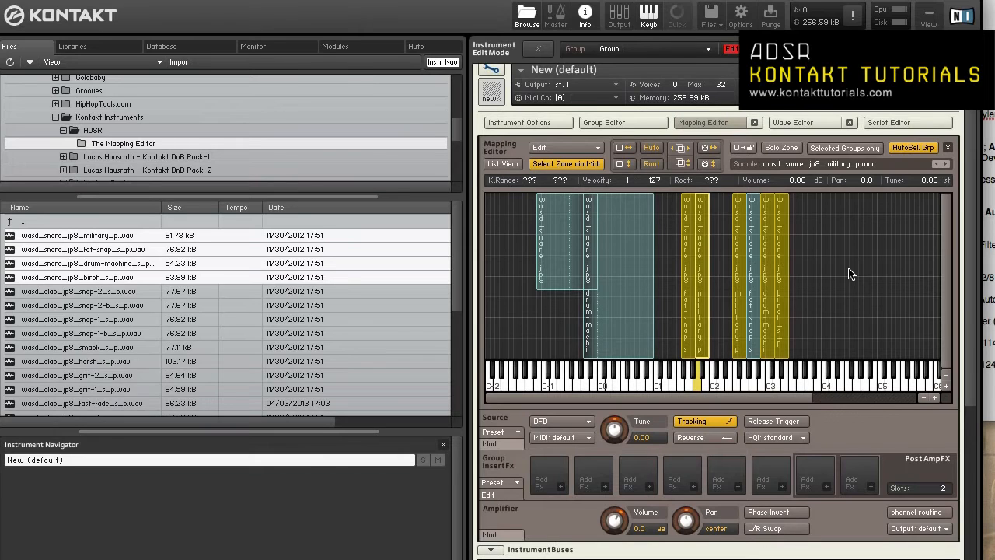
left_click(835, 244)
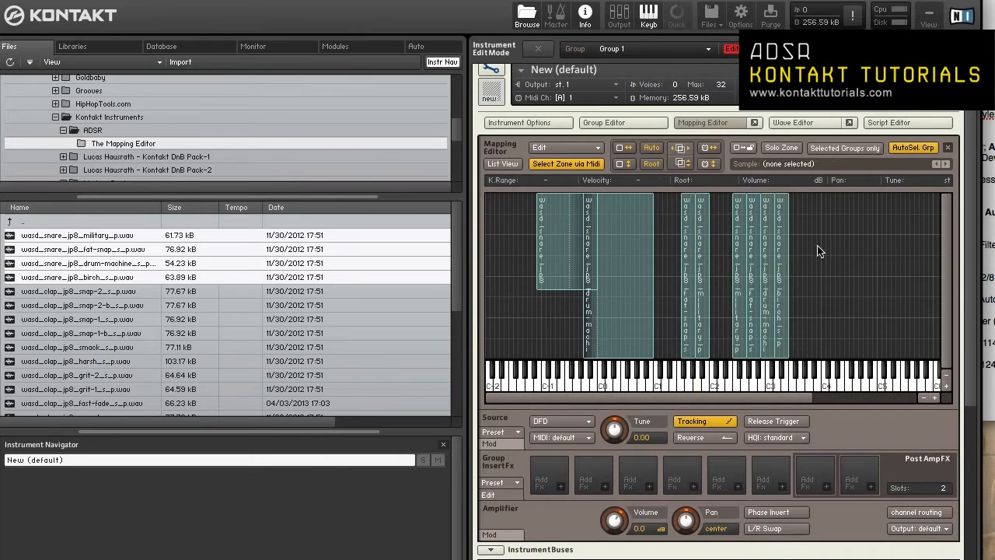
- Select the fat-snap snare zone at F#1 and enable setting its key range via MIDI
left_click(686, 230)
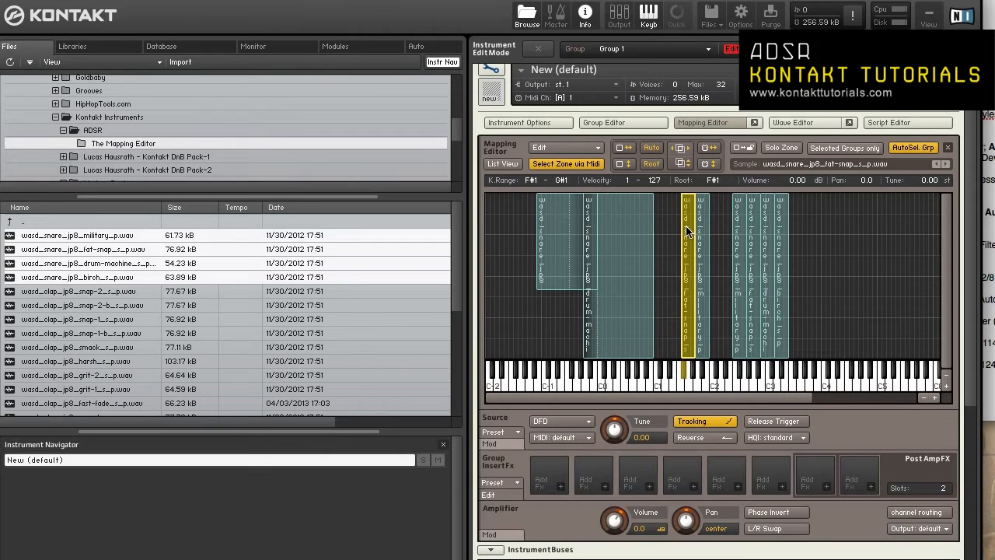
left_click(707, 146)
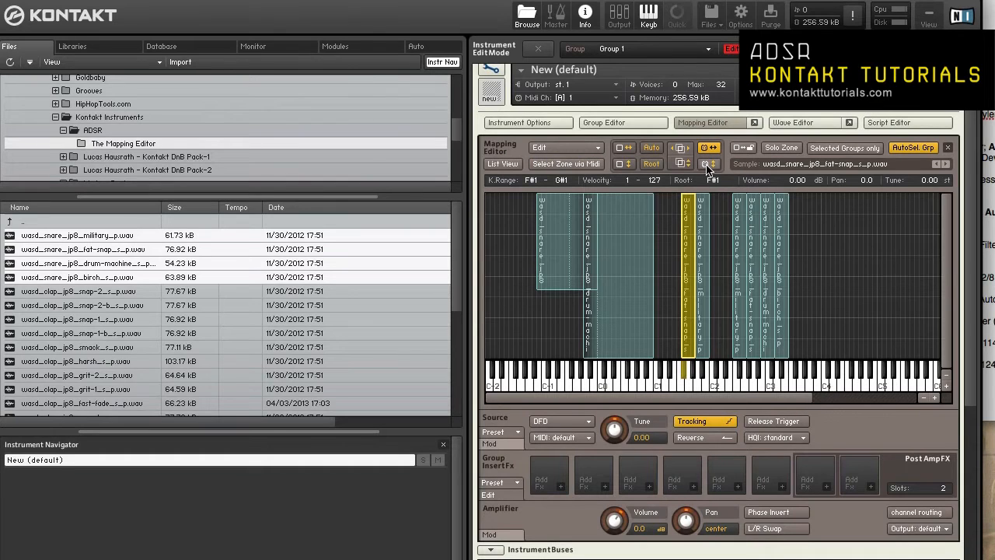
- Enable setting the velocity range via MIDI and give the fat-snap zone a C2–G2 key range with velocity 86–106
left_click(707, 165)
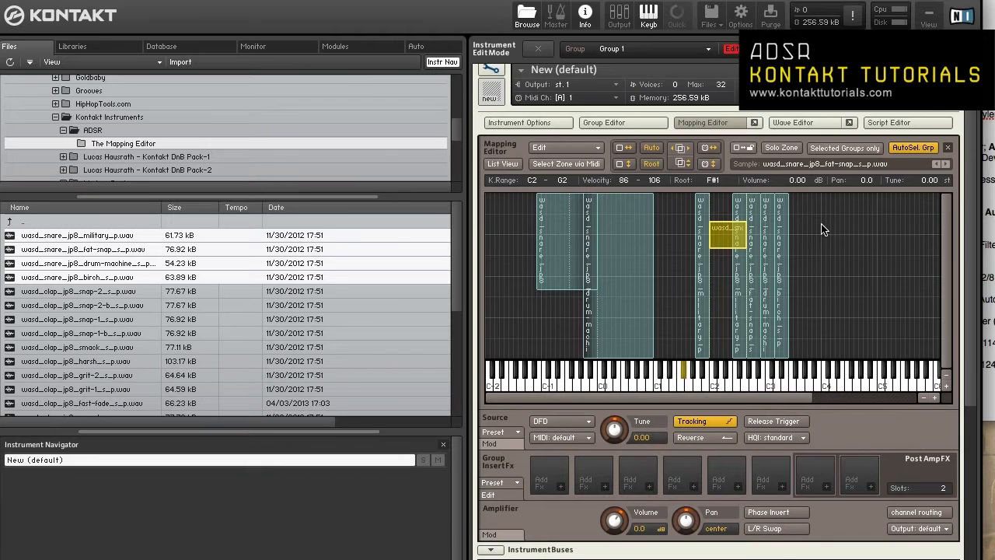
- Look over the zone editing commands and view the snare zones as a list before returning to the graphical map
left_click(599, 150)
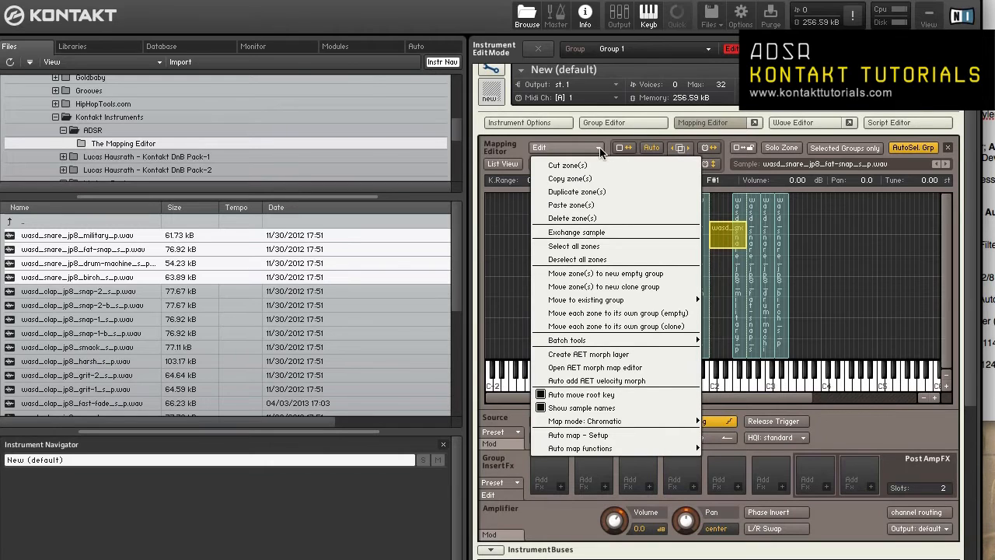
left_click(602, 146)
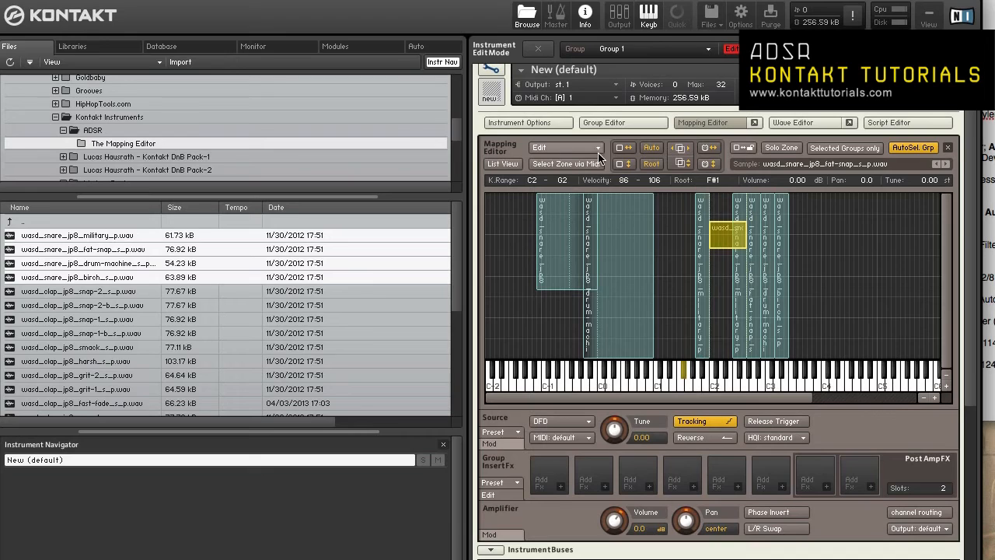
left_click(503, 164)
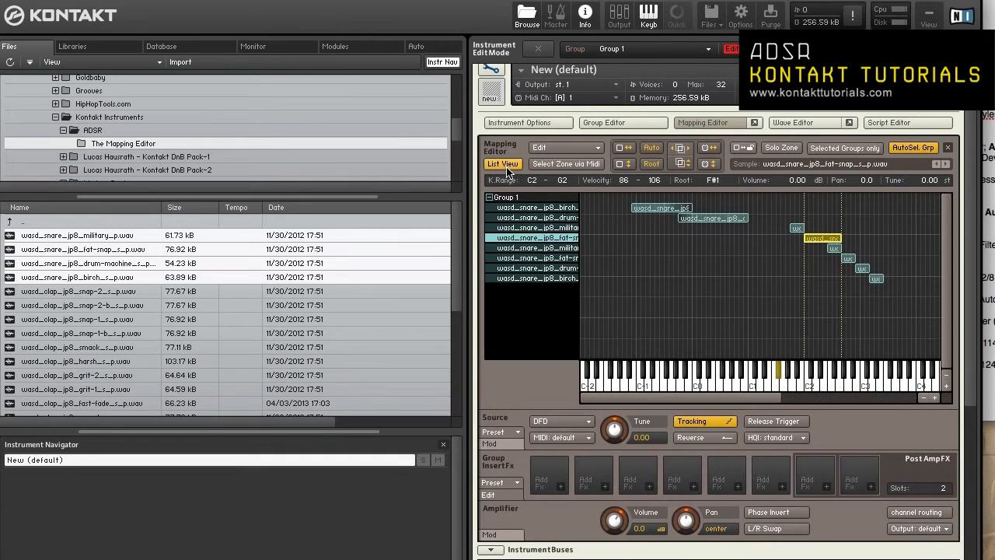
left_click(505, 166)
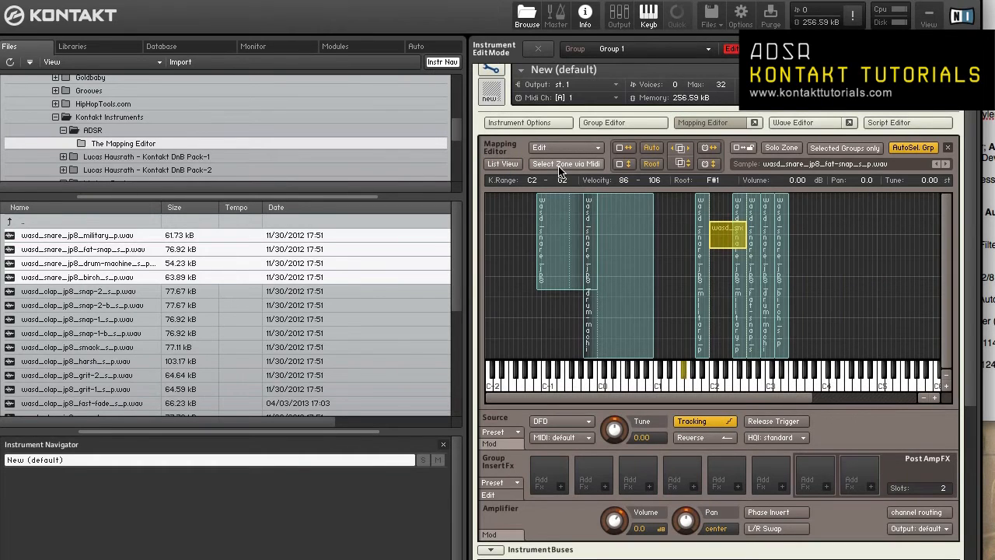
- Enable zone selection via MIDI and resolve the key-range gaps around the A1 military zone, extending it over C1–E2
left_click(560, 165)
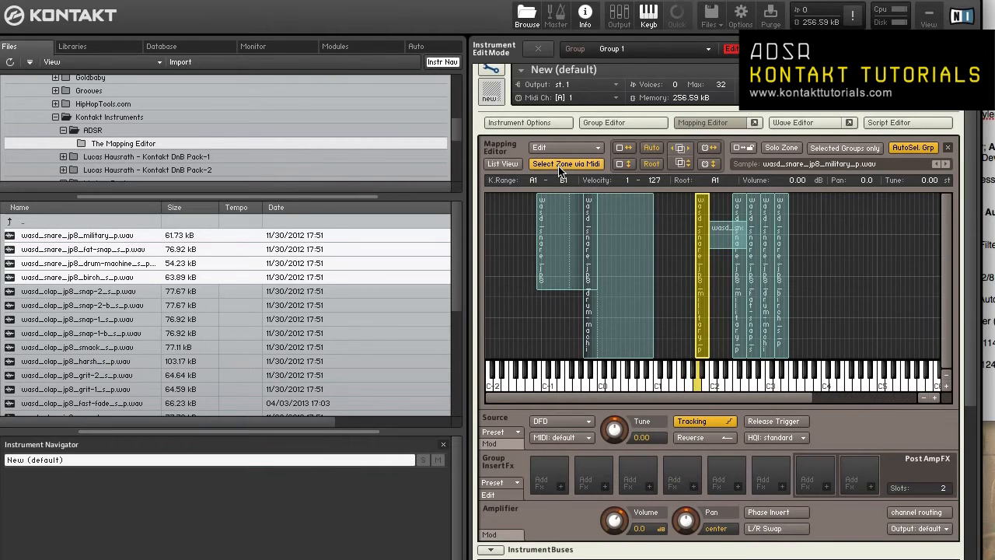
left_click(622, 148)
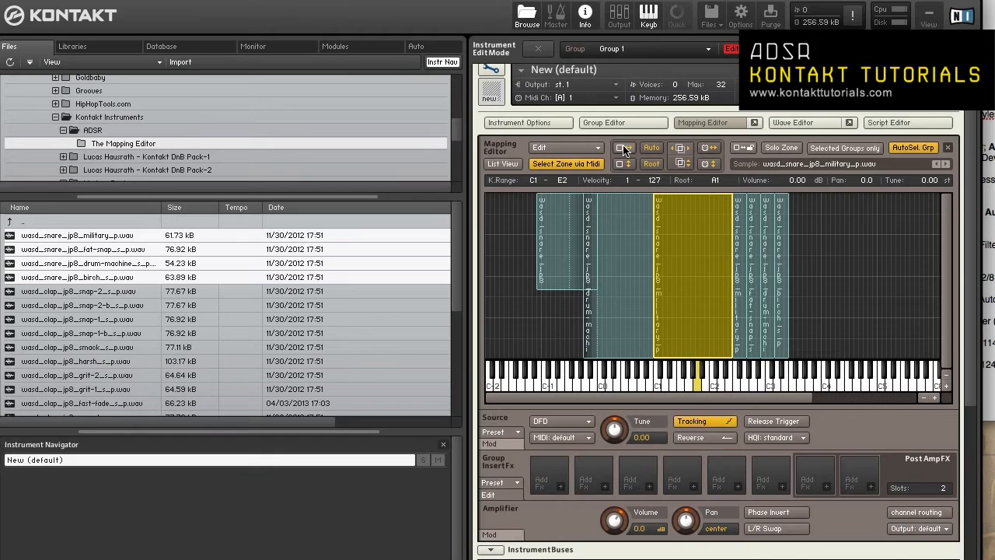
left_click(556, 214)
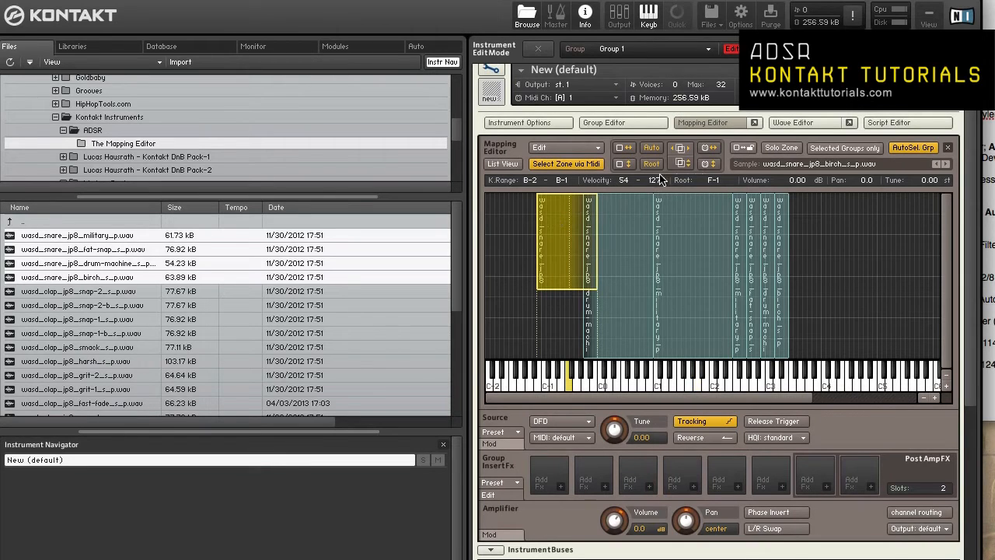
left_click(625, 308)
- Limit the C1–E2 military zone to velocity 1–54 and place the other military zone above it at G1–A1, velocity 87–127
left_click(701, 274)
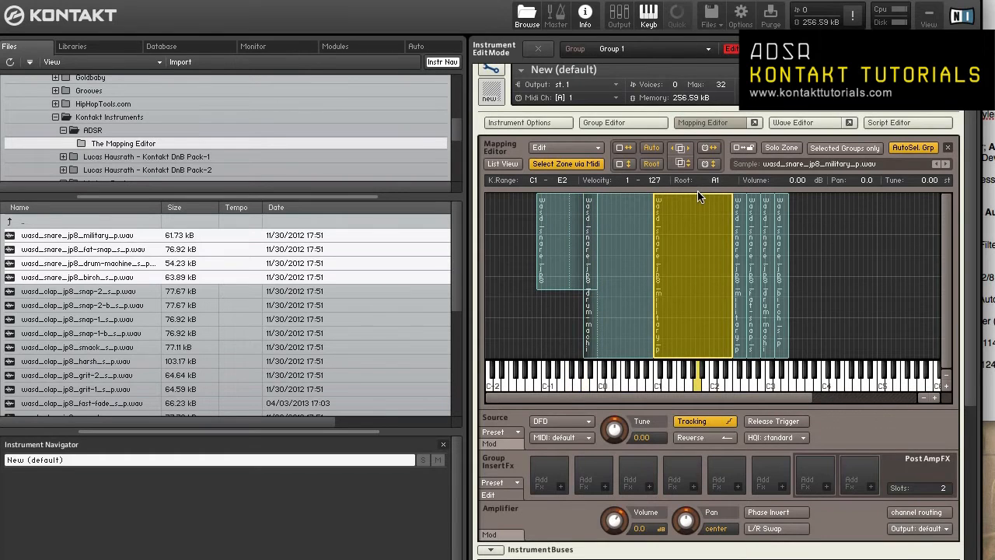
left_click_drag(698, 197, 708, 274)
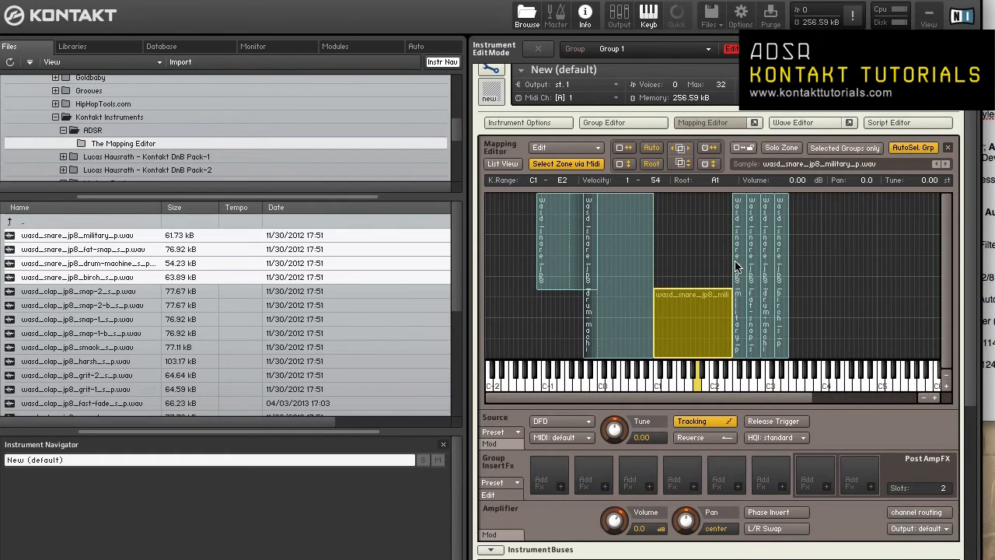
left_click(738, 267)
left_click_drag(738, 194, 692, 204)
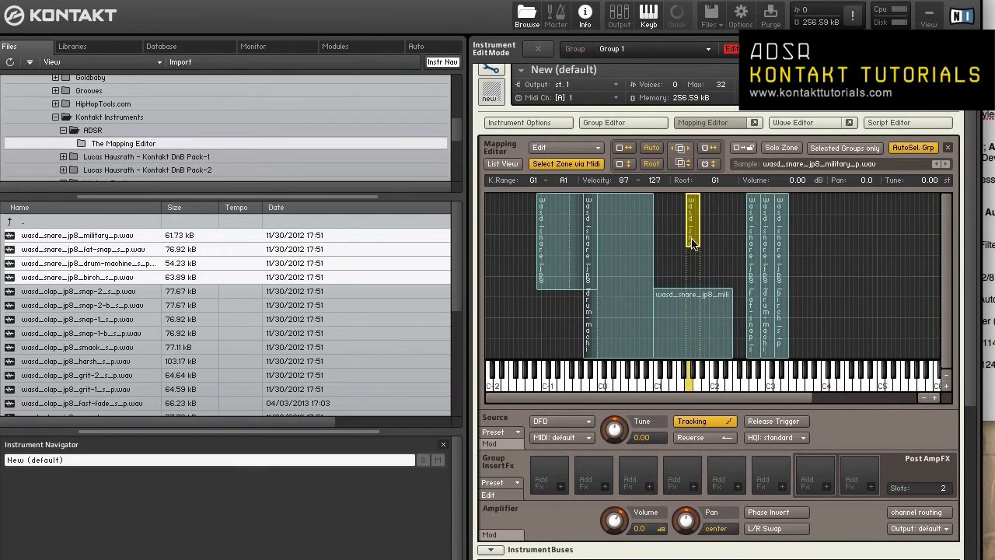
- Select both military zones together and resolve the velocity gap between them
left_click(690, 329, "shift")
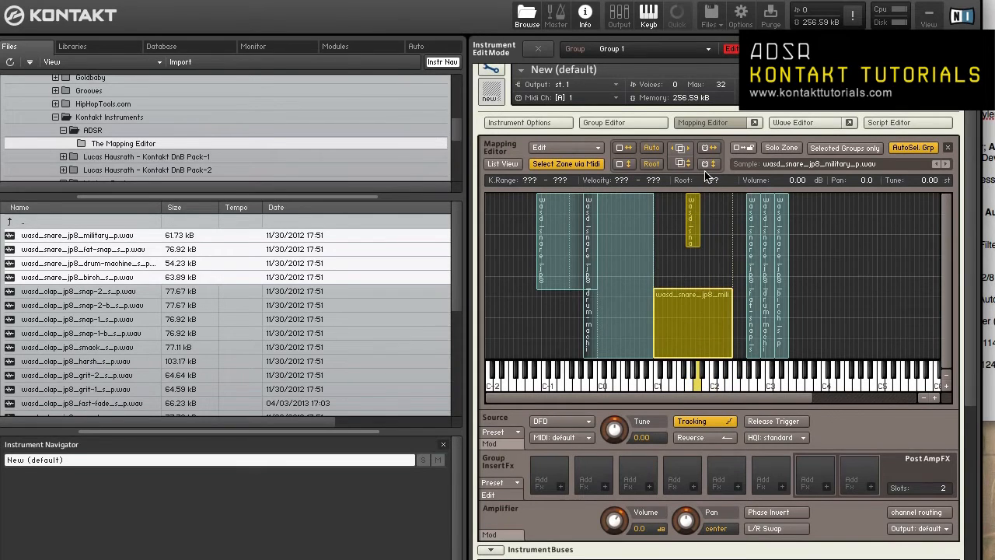
left_click(626, 165)
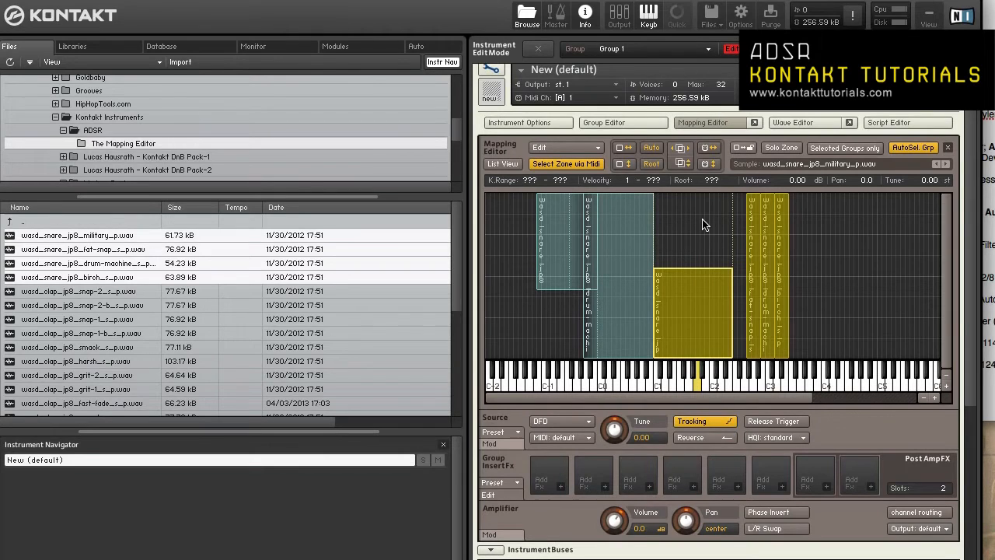
- Auto-spread the key ranges of the selected military, fat-snap, drum-machine and birch zones by root key and check each zone
left_click(652, 164)
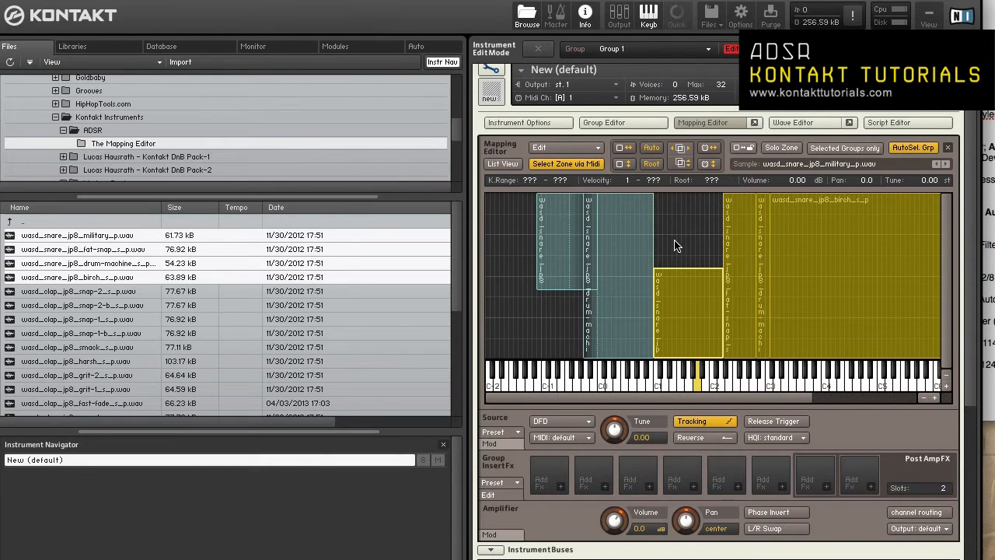
left_click(713, 249)
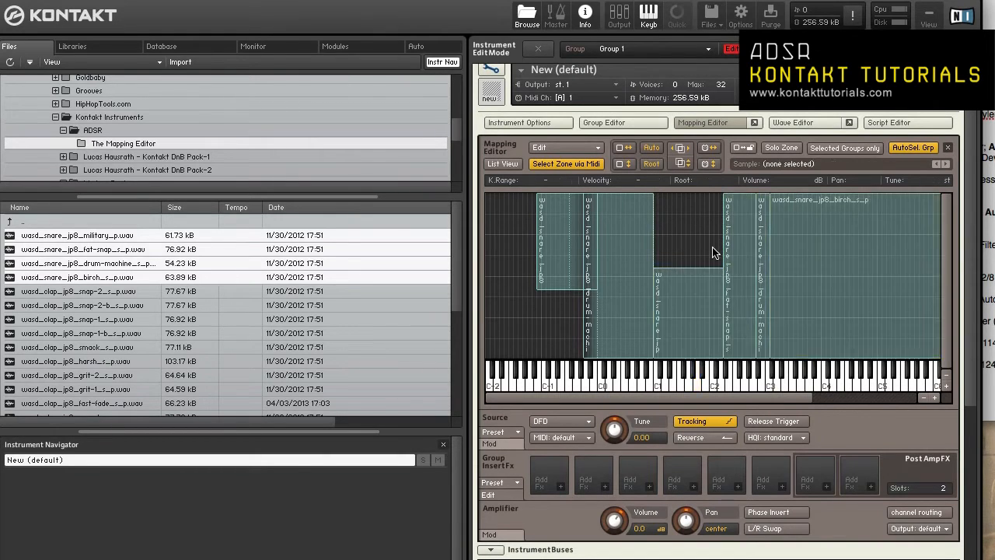
left_click(717, 284)
left_click(744, 273)
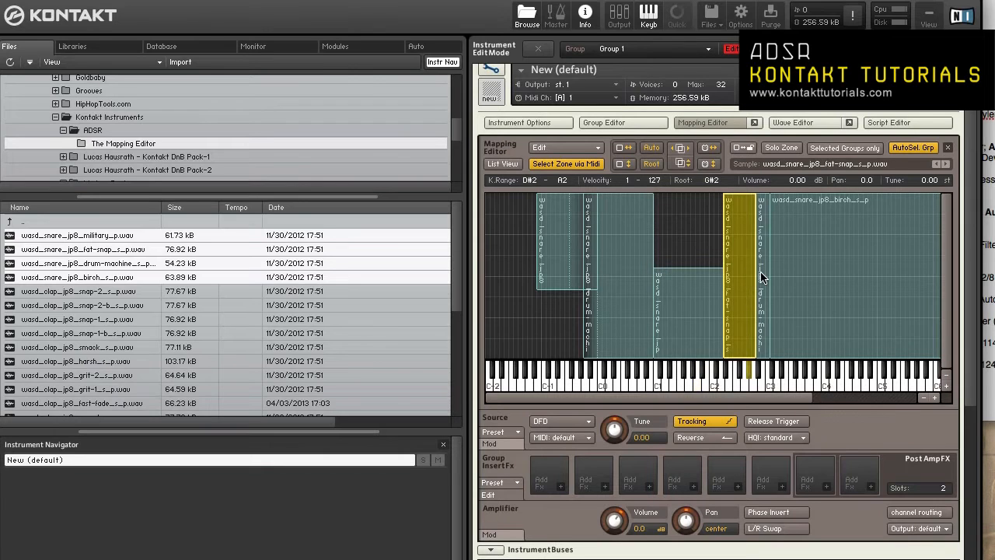
left_click(762, 275)
left_click(794, 279)
- Select the overlapping lower birch and drum-machine zones together and auto-crossfade them by key range
left_click(688, 228)
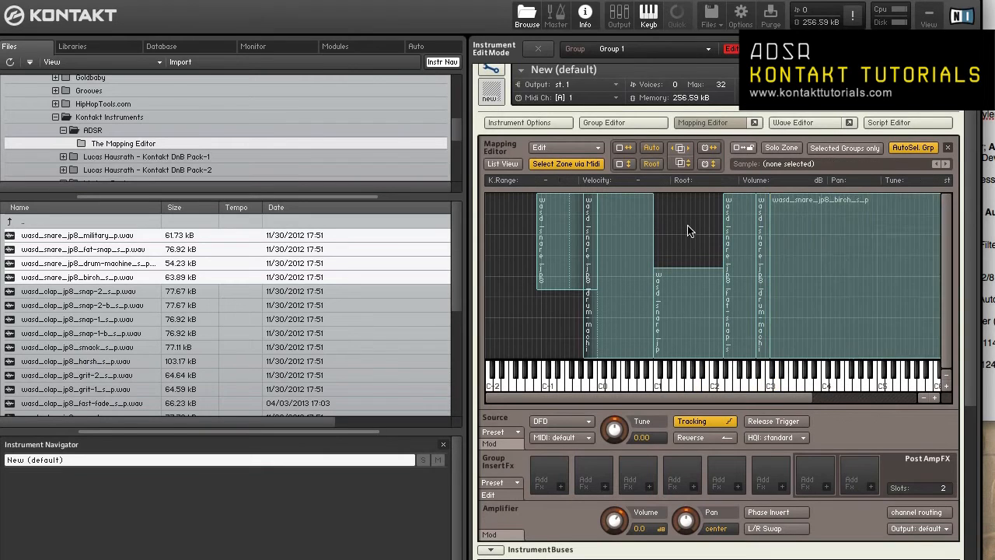
left_click_drag(689, 228, 579, 260)
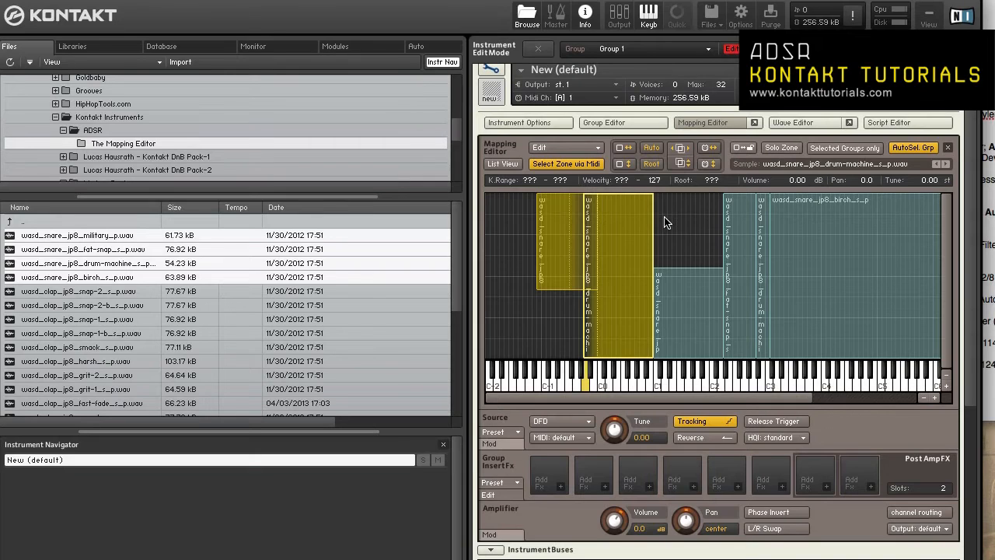
left_click(681, 150)
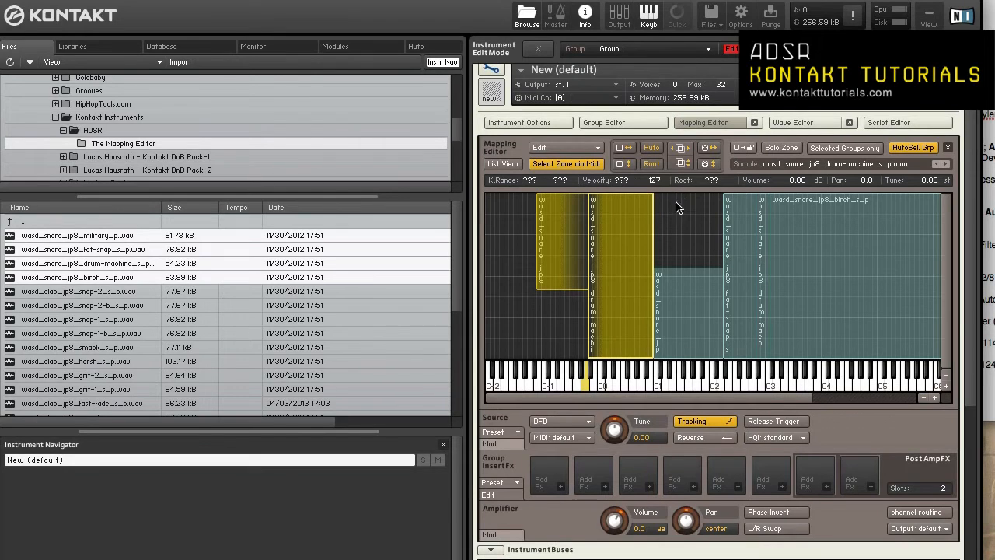
- Move the lower birch zone to C1–A#1 over the military zone, select both and auto-crossfade them by velocity
left_click(673, 233)
left_click_drag(580, 239, 689, 231)
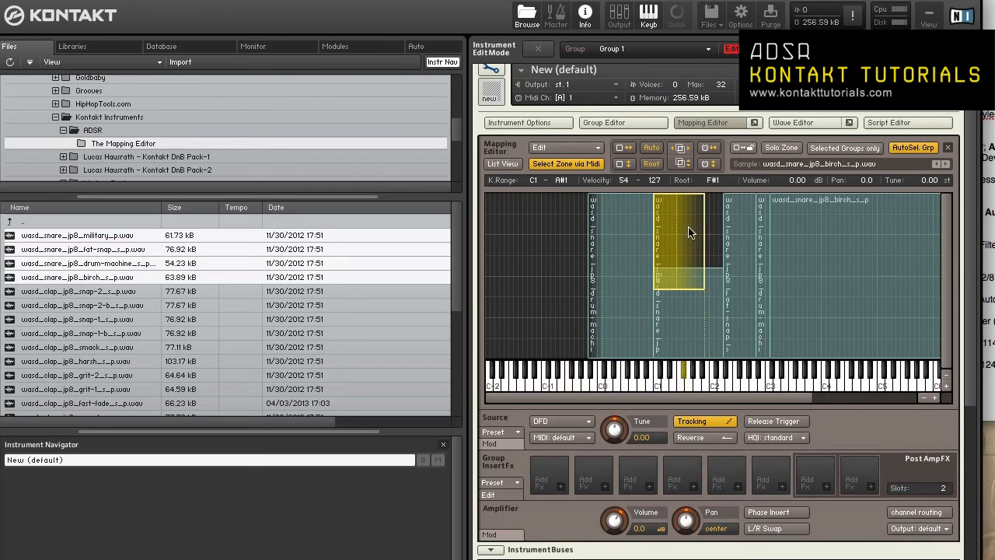
left_click(678, 319, "shift")
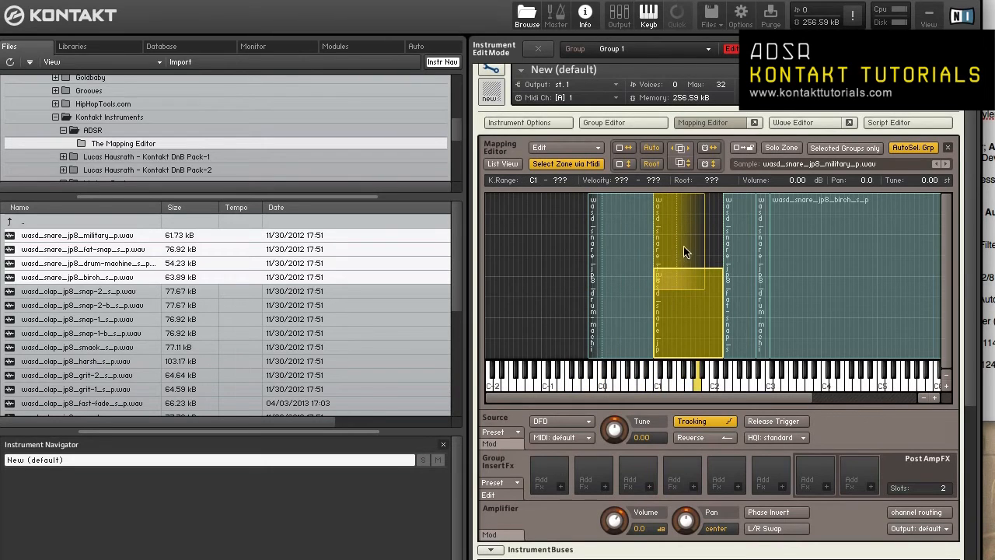
left_click(680, 164)
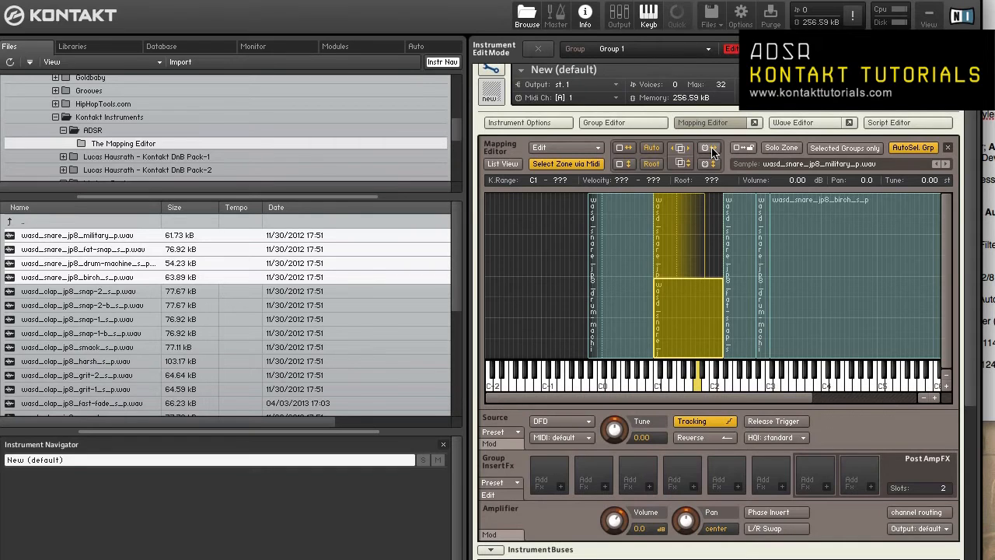
- Enable setting both key and velocity ranges via MIDI and select the drum-machine zone starting at A#-1
left_click(709, 148)
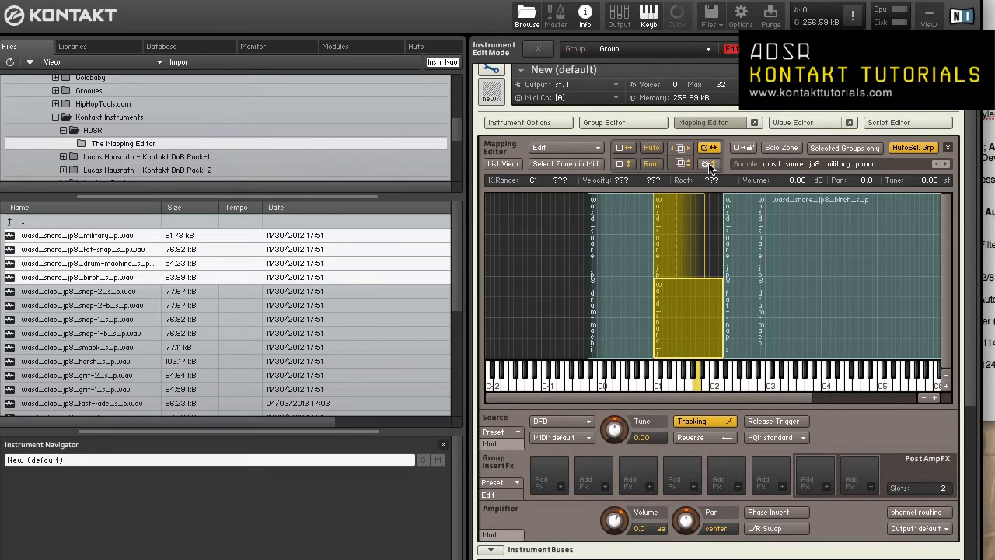
left_click(709, 165)
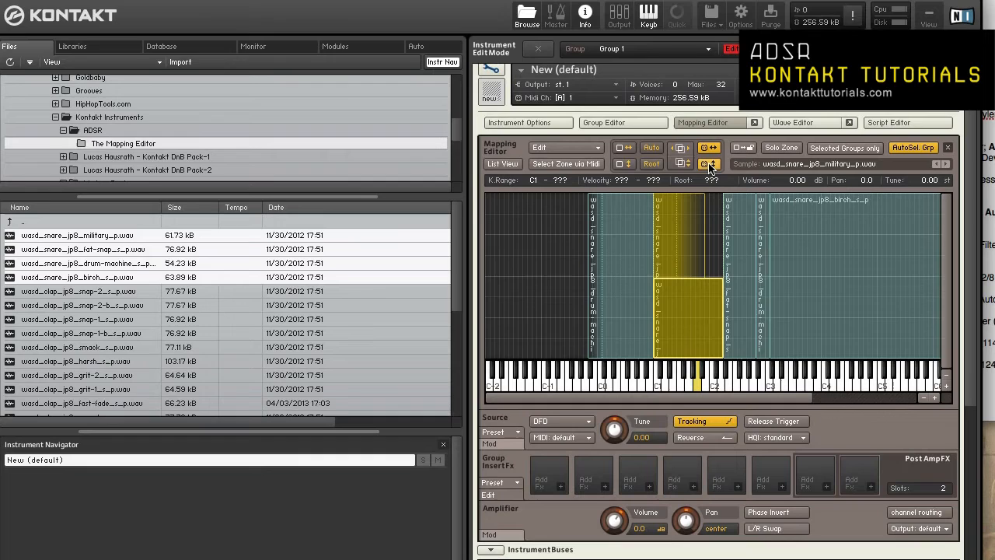
key("Left")
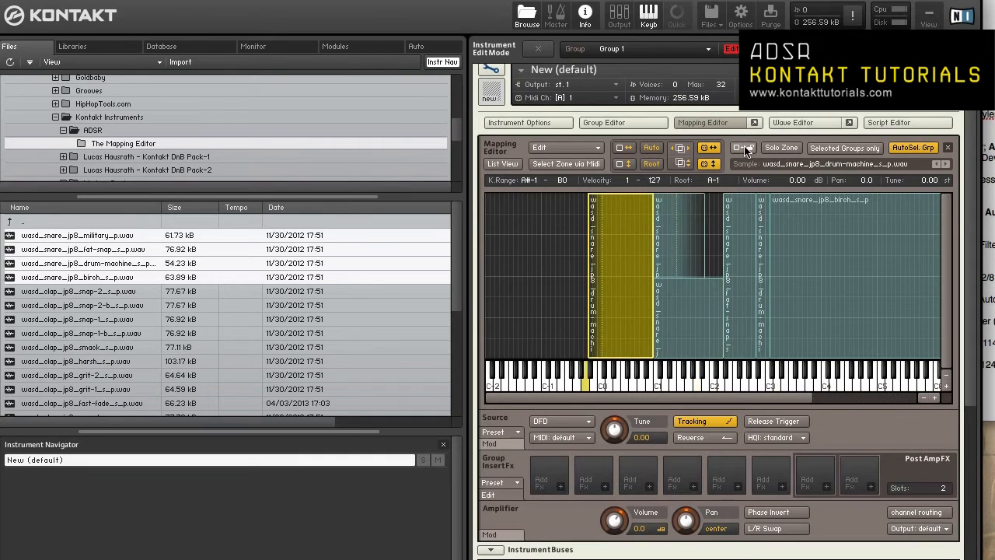
- Switch the zone selection lock on and back off
left_click(743, 147)
left_click(752, 149)
- Enable soloing of the selected zone and select the birch, military, fat-snap and drum-machine zones in turn
left_click(781, 149)
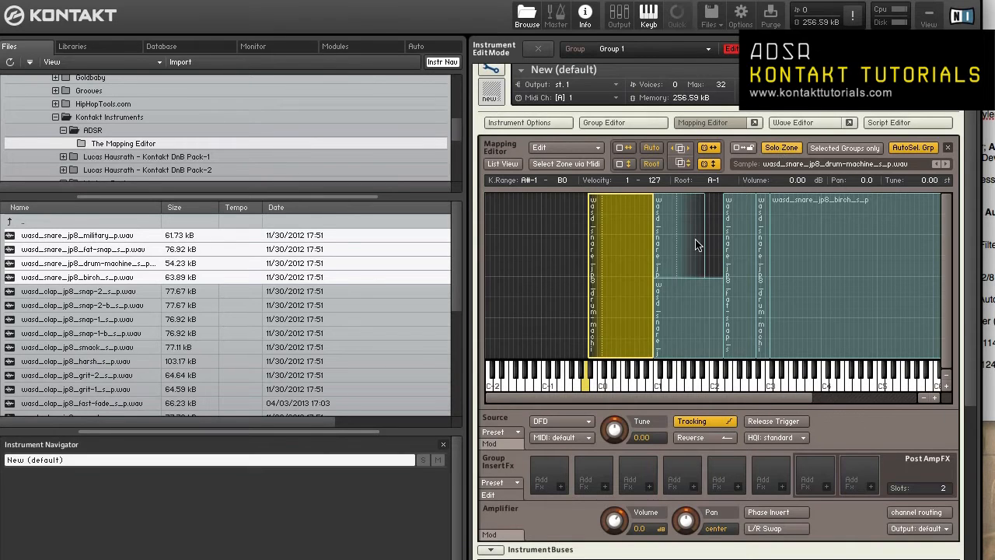
left_click(668, 247)
left_click(675, 302)
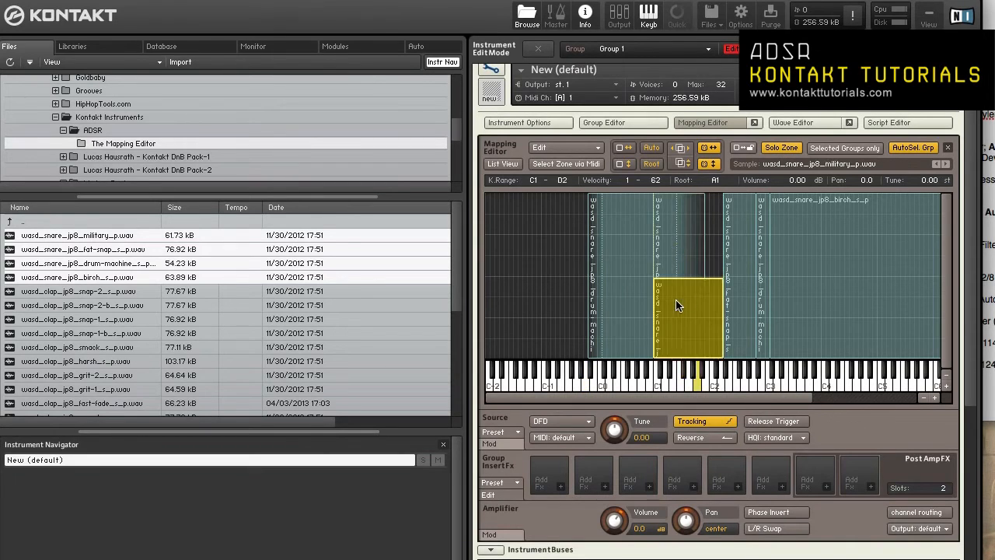
left_click(729, 250)
left_click(801, 226)
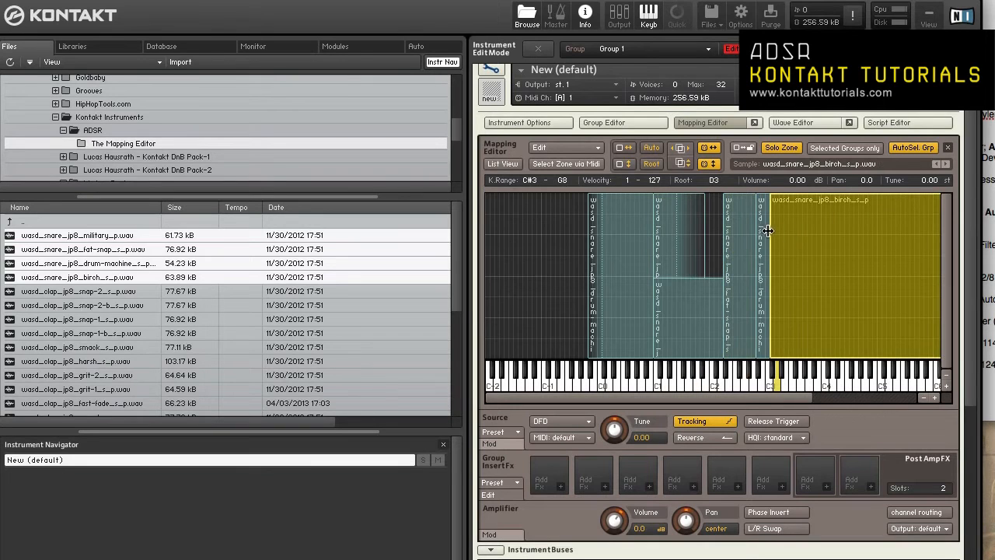
left_click(764, 232)
left_click(645, 233)
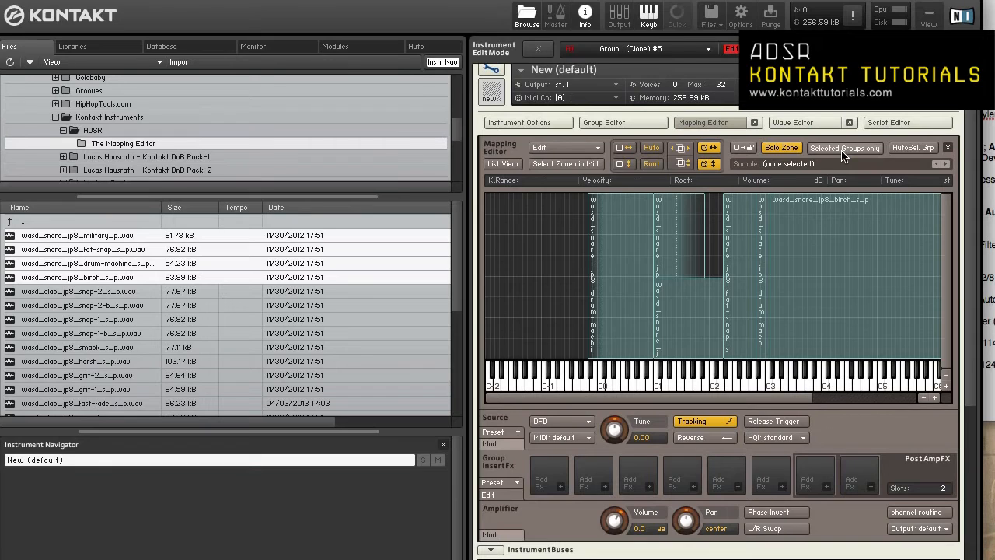
- Restrict the map to selected groups only and step through Group 1 to Group 1 (Clone) #5 in the group list
left_click(844, 149)
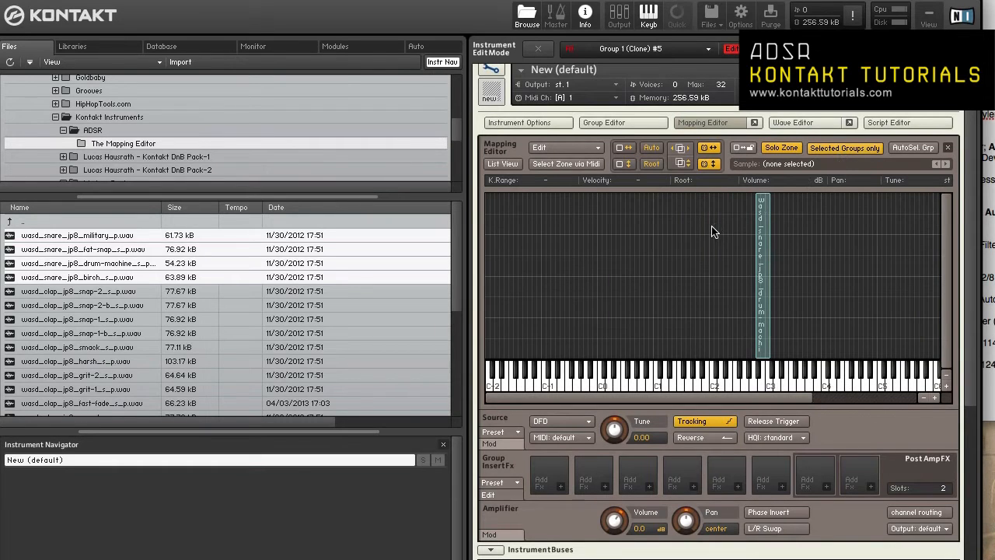
left_click(278, 47)
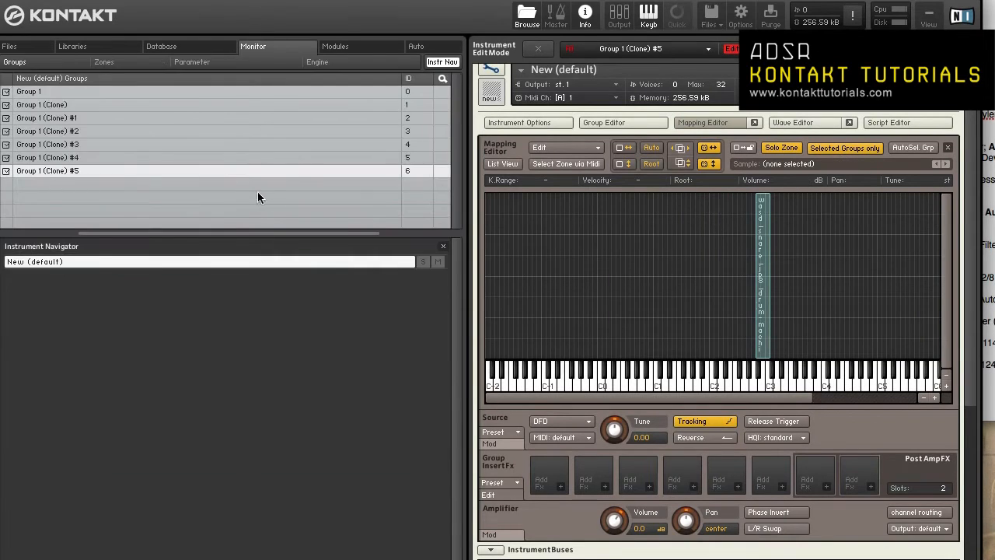
left_click(222, 91)
left_click(249, 105)
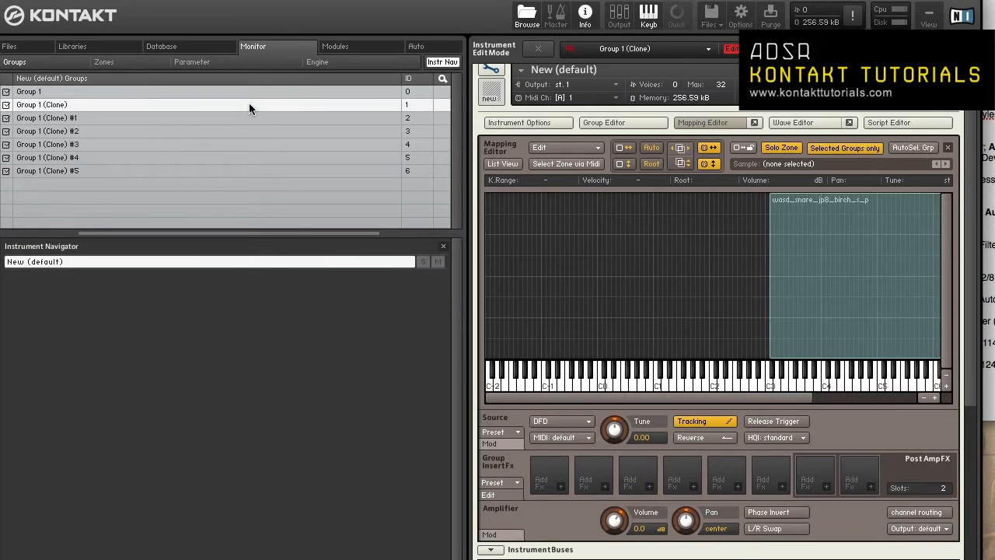
left_click(257, 118)
left_click(261, 129)
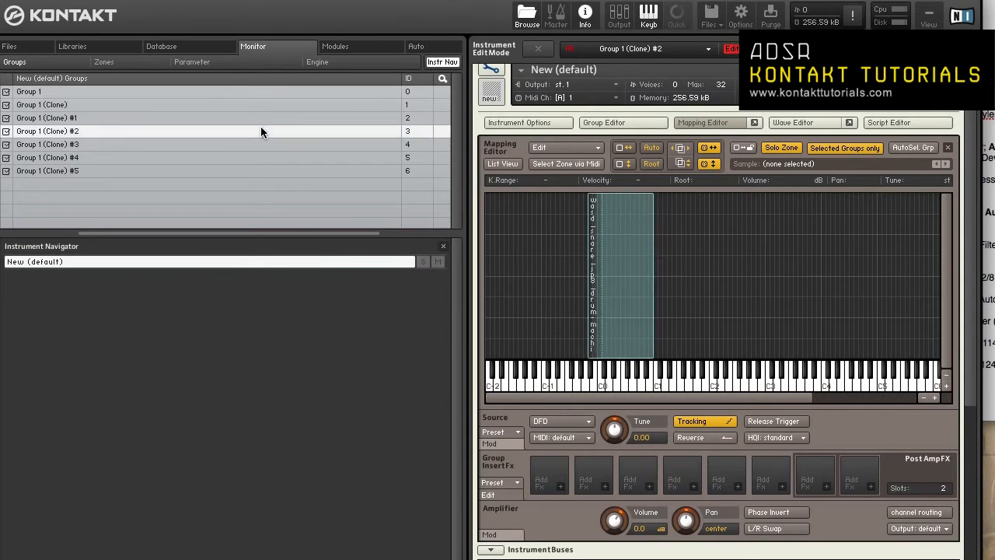
left_click(259, 148)
left_click(260, 158)
left_click(260, 171)
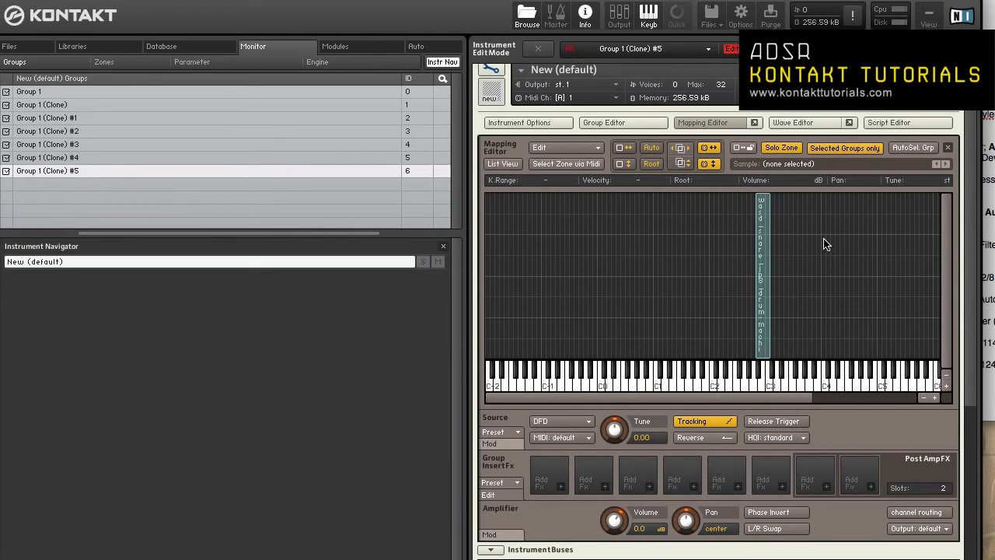
- Turn on automatic group selection in the Mapping Editor
left_click(909, 149)
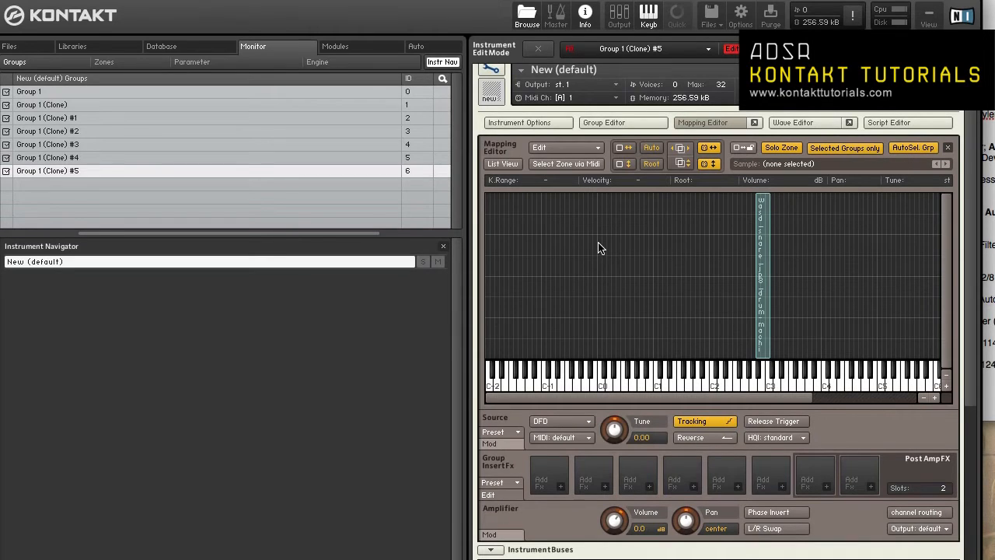
- Show the Group Editor above the map and stop restricting the map to selected groups only
left_click(649, 120)
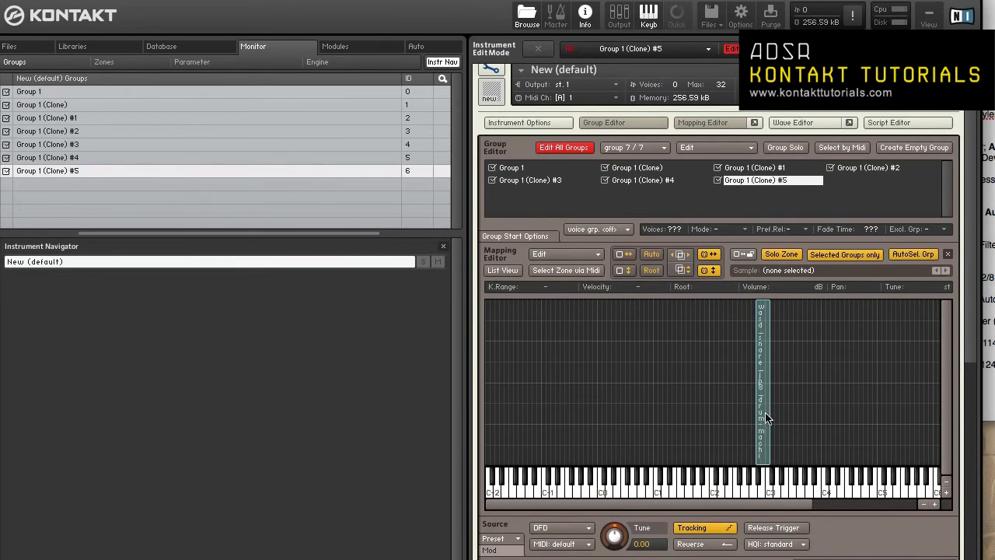
left_click(842, 255)
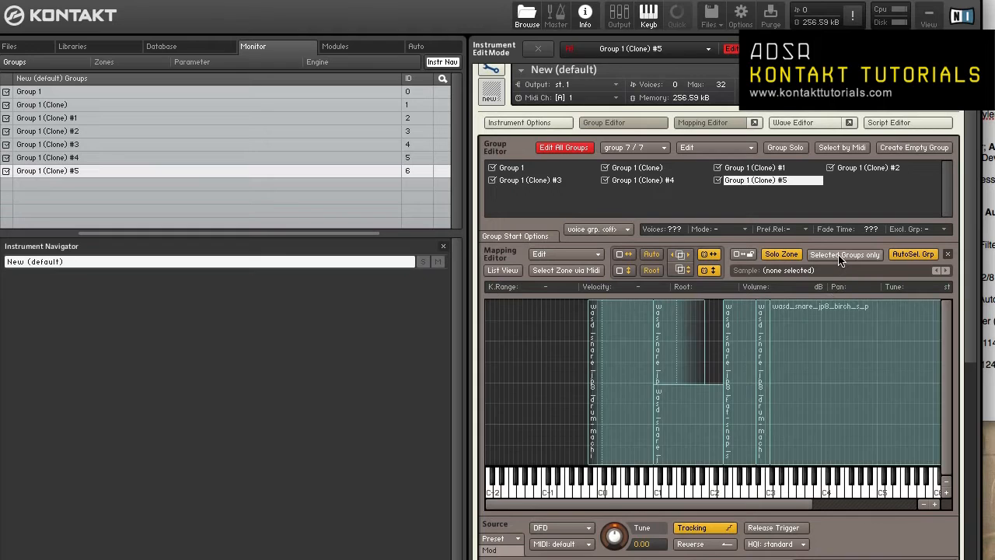
- Select each snare zone across the map in turn to check which group is auto-selected, and hide the Group Editor
left_click(611, 435)
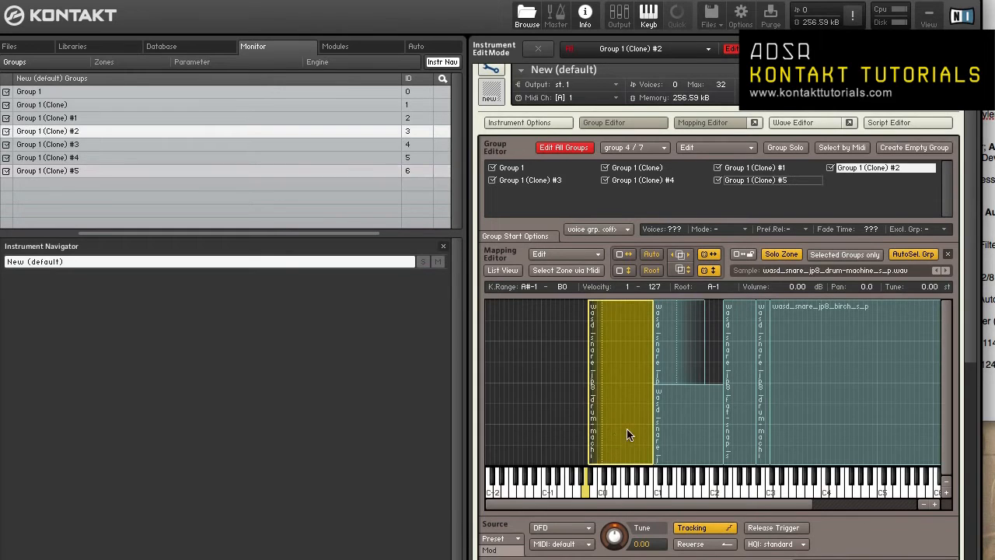
left_click(678, 410)
left_click(675, 358)
left_click(731, 365)
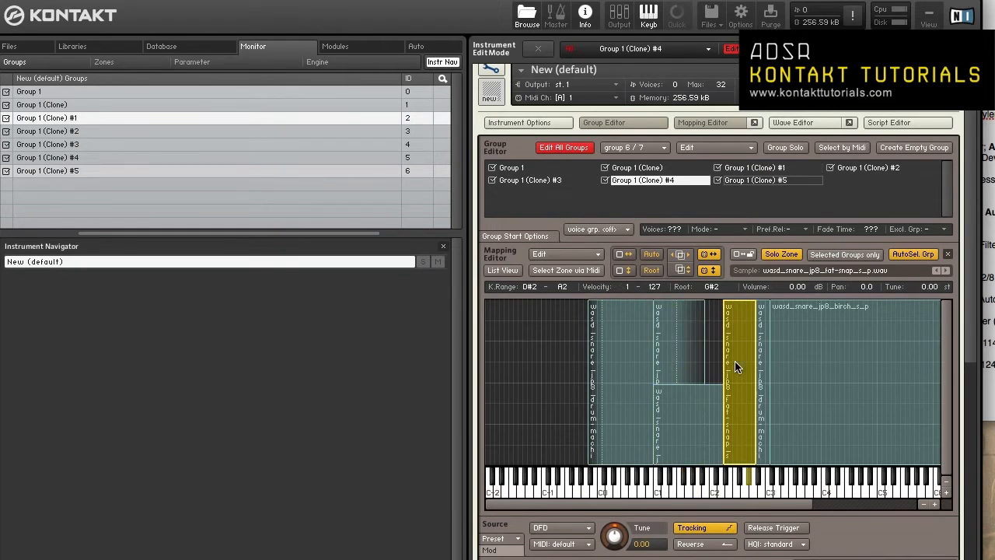
left_click(761, 351)
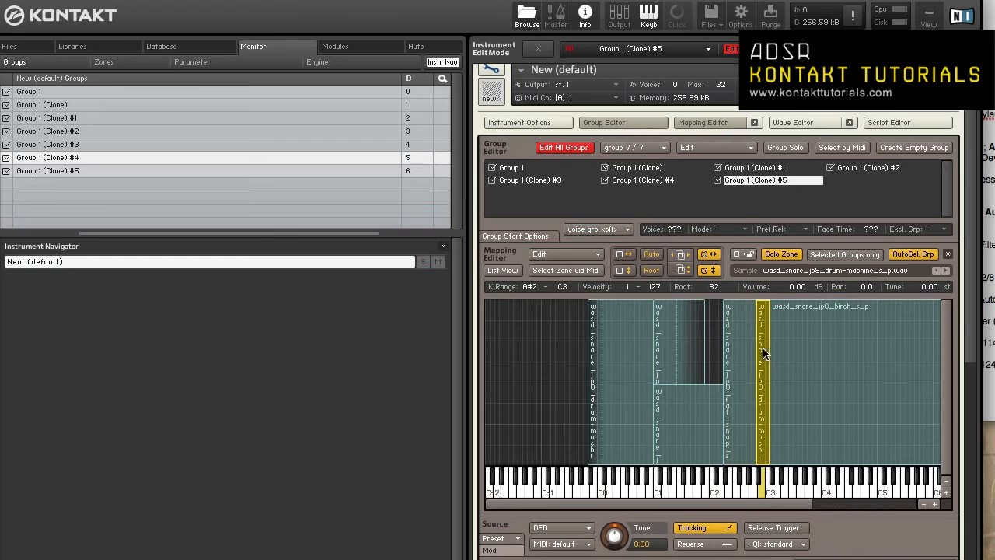
left_click(810, 358)
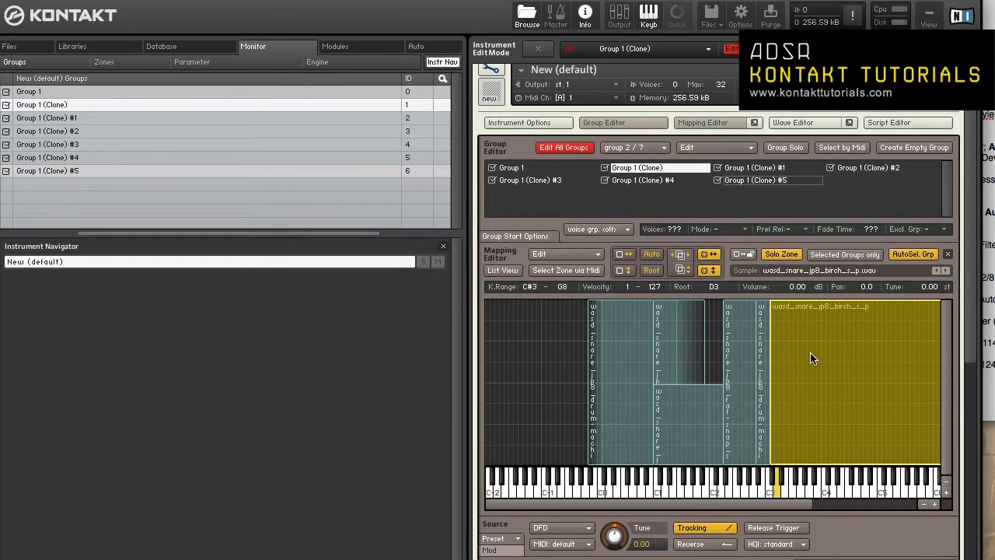
left_click(603, 122)
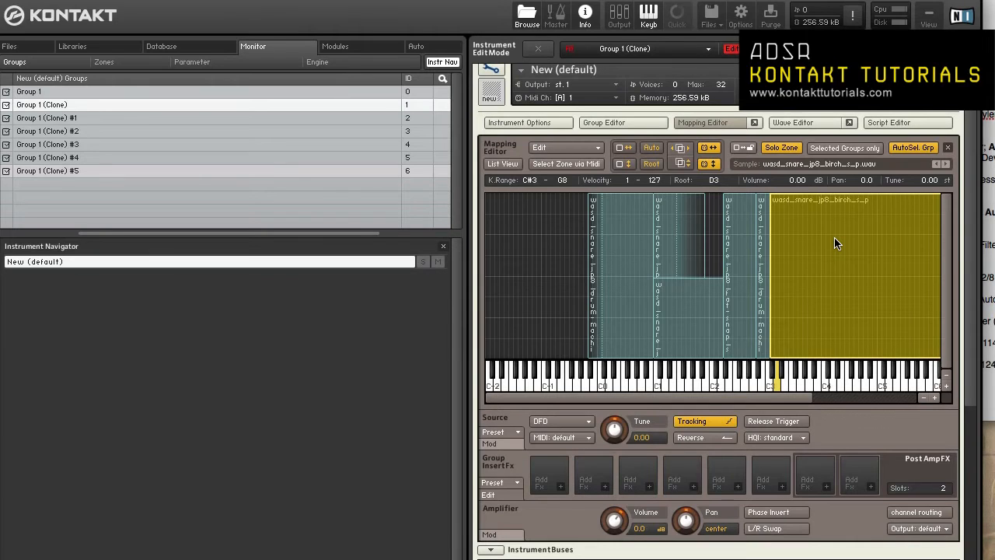
- Switch the sample of the birch zone spanning C#3 to G8 to wasd_snare_jp8_drum-machine_s_p and deselect the zone
left_click(936, 165)
left_click(946, 164)
left_click(946, 164)
left_click(566, 226)
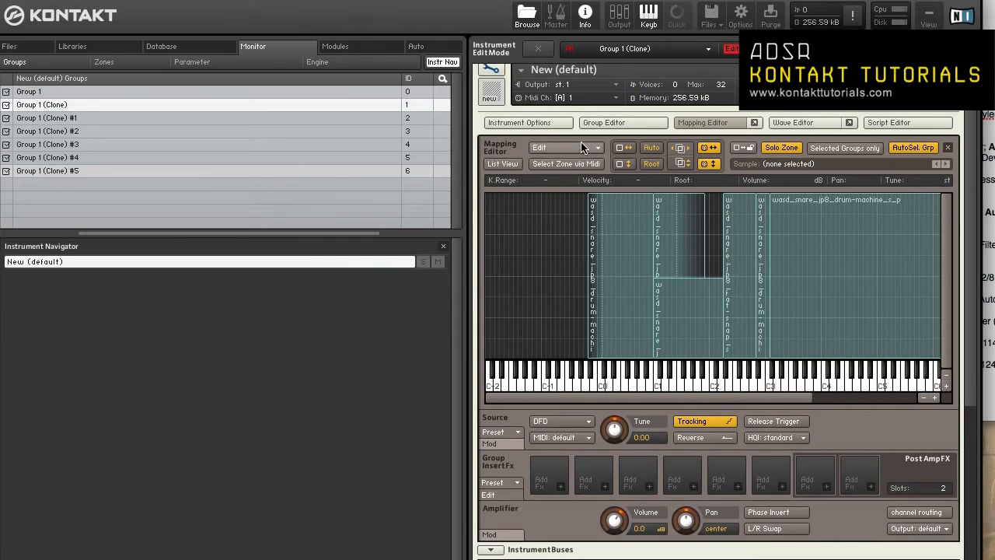
- Copy the drum-machine zone spanning A#-1 to B0
left_click(587, 147)
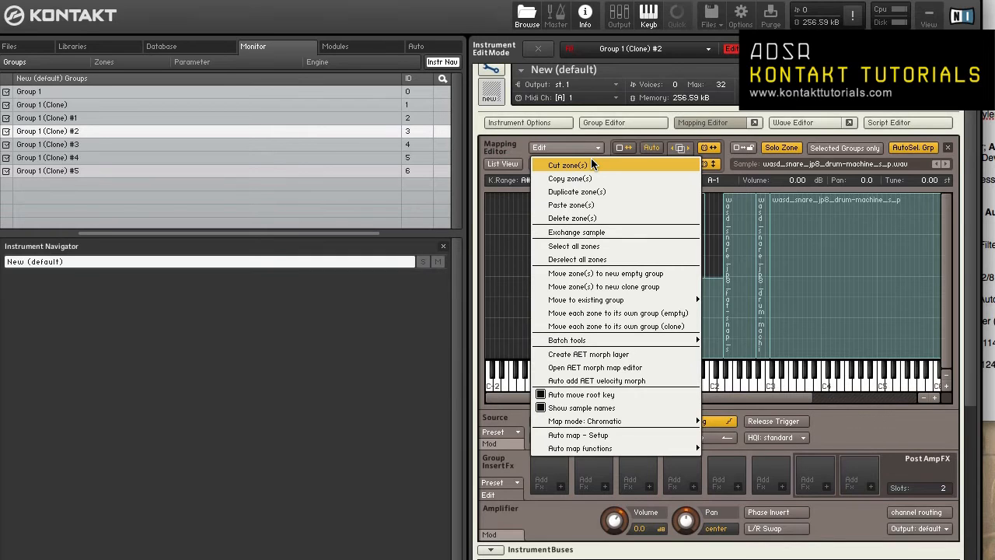
left_click(592, 149)
left_click(592, 149)
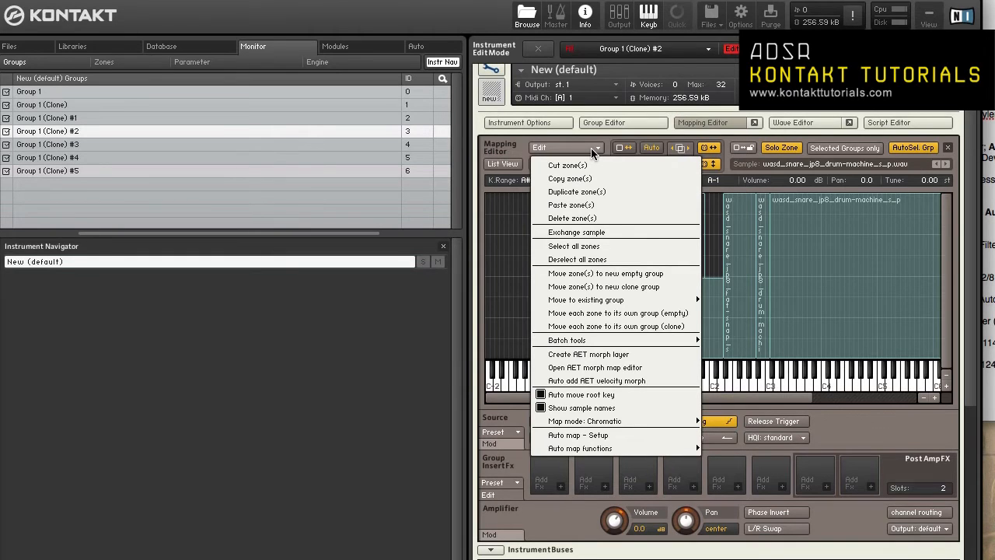
left_click(603, 178)
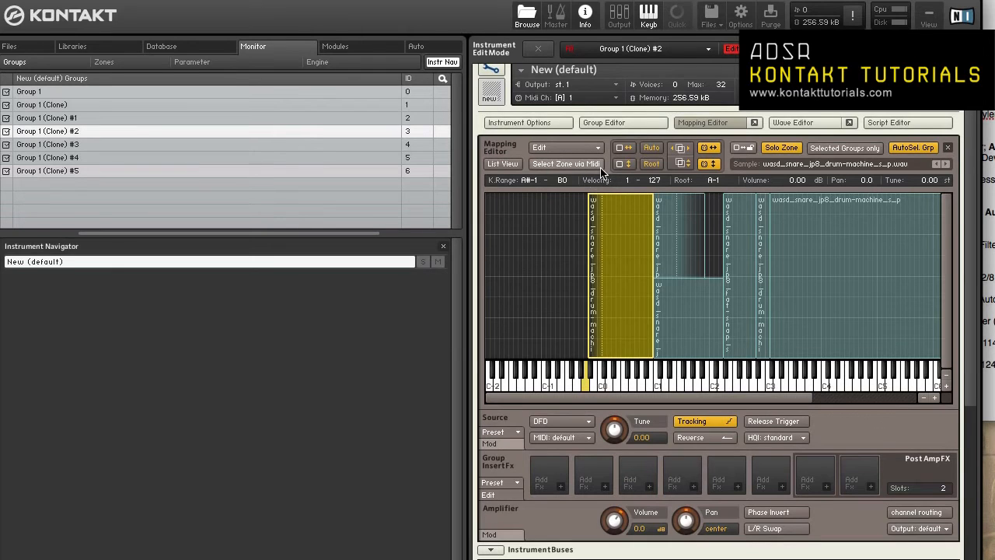
- Duplicate the drum-machine zone spanning A#-1 to B0 and move the duplicate down to G#-2 through A-1
left_click(597, 147)
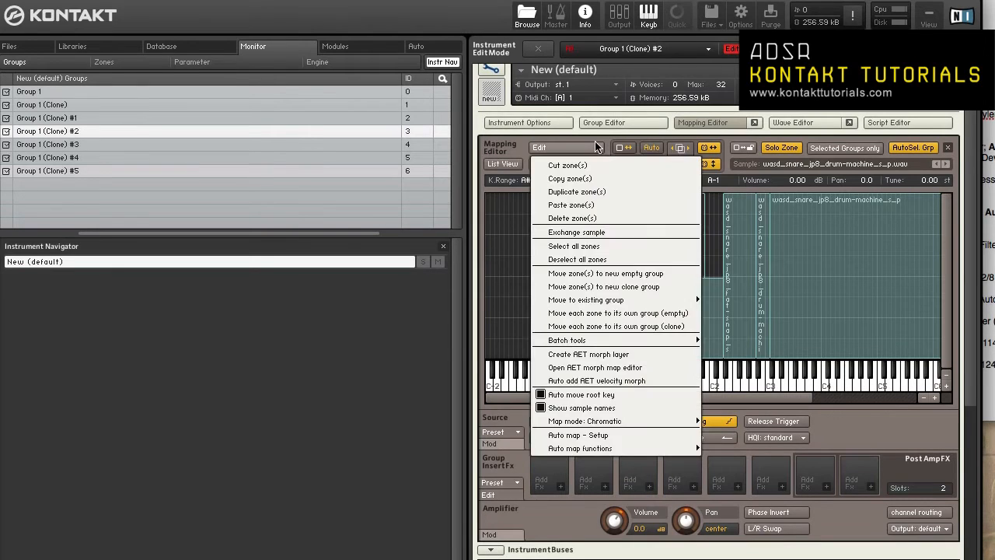
left_click(655, 191)
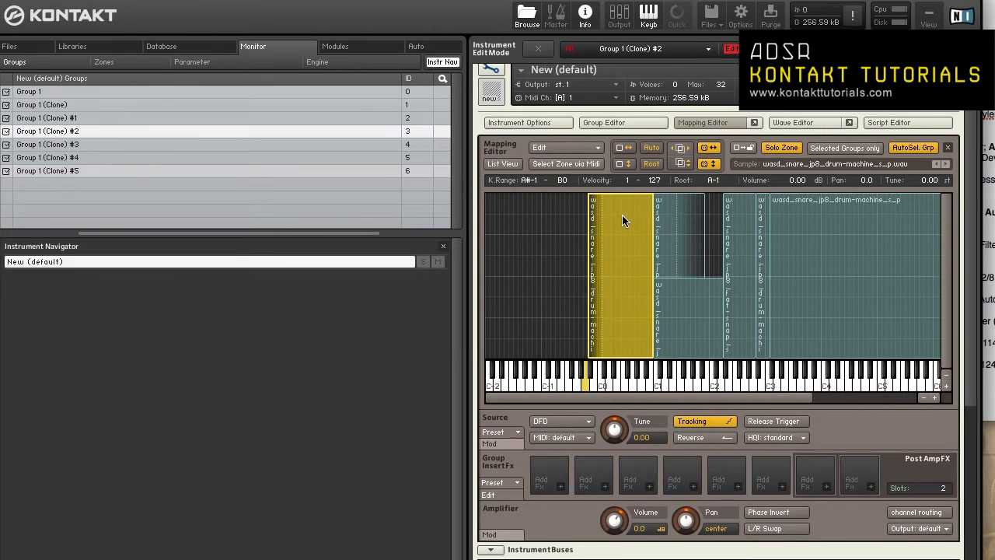
left_click_drag(622, 216, 559, 227)
left_click(598, 225)
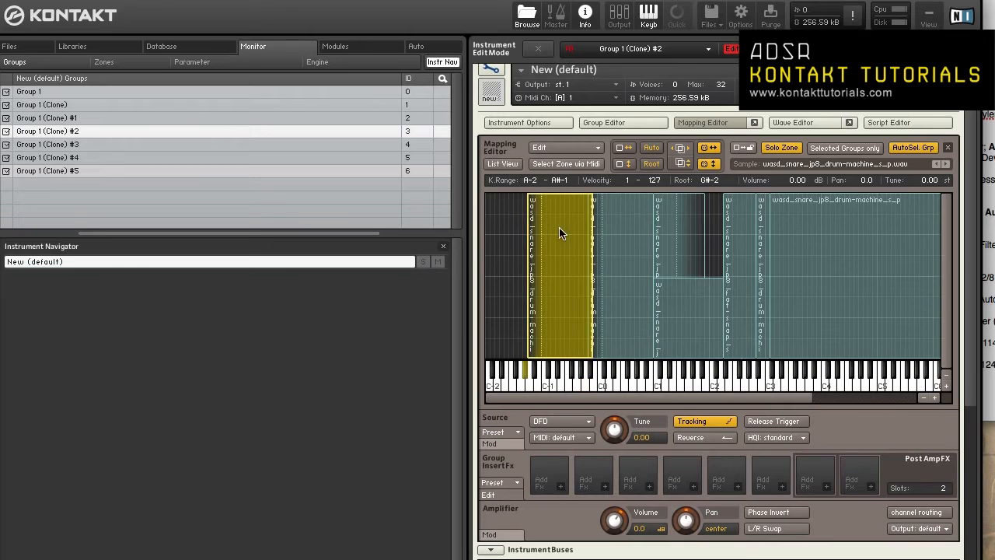
double_click(560, 233)
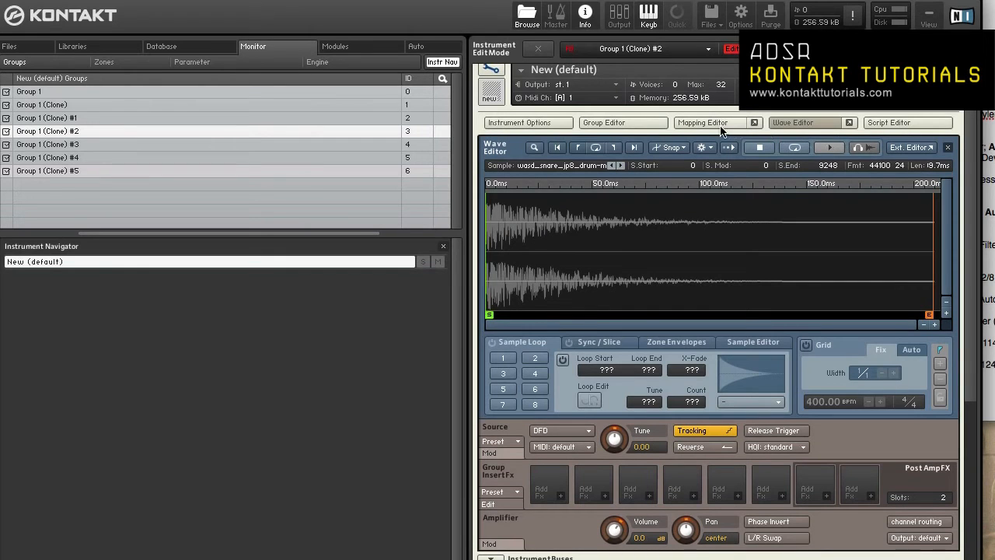
left_click(787, 125)
left_click(751, 130)
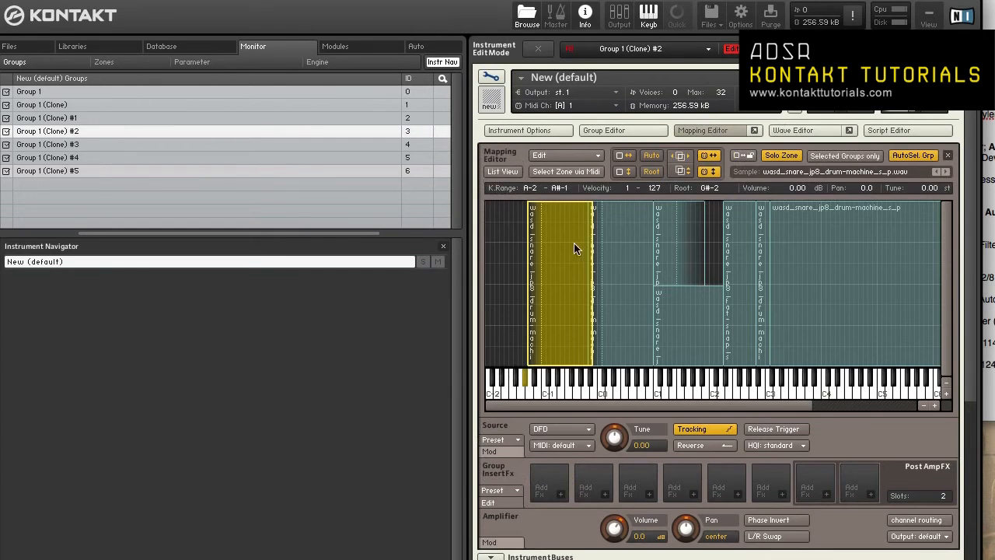
mouse_move(559, 255)
left_mouse_down()
mouse_move(540, 251)
mouse_move(552, 254)
left_mouse_up()
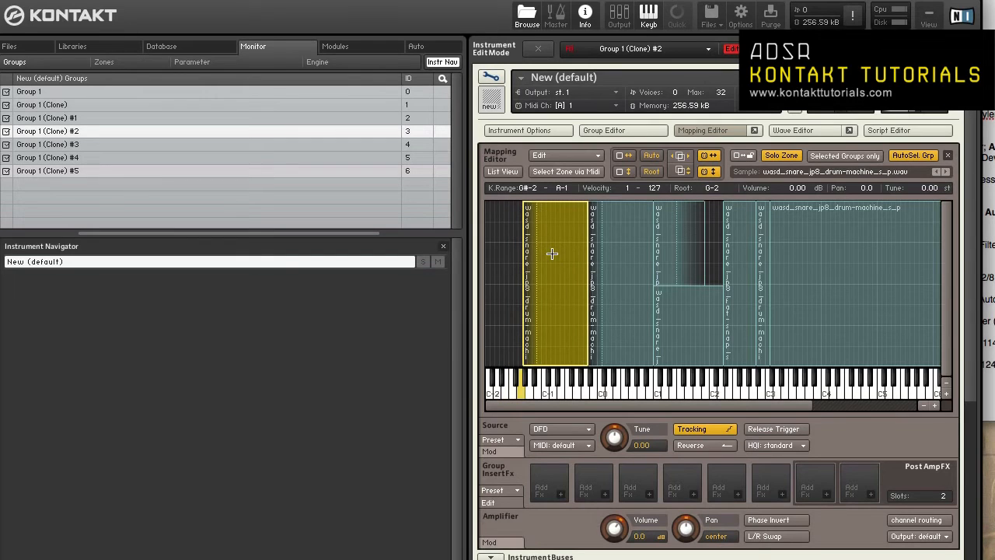
- Delete the original drum-machine zone spanning A#-1 to B0 and copy the one spanning G#-2 to A-1
left_click(608, 246)
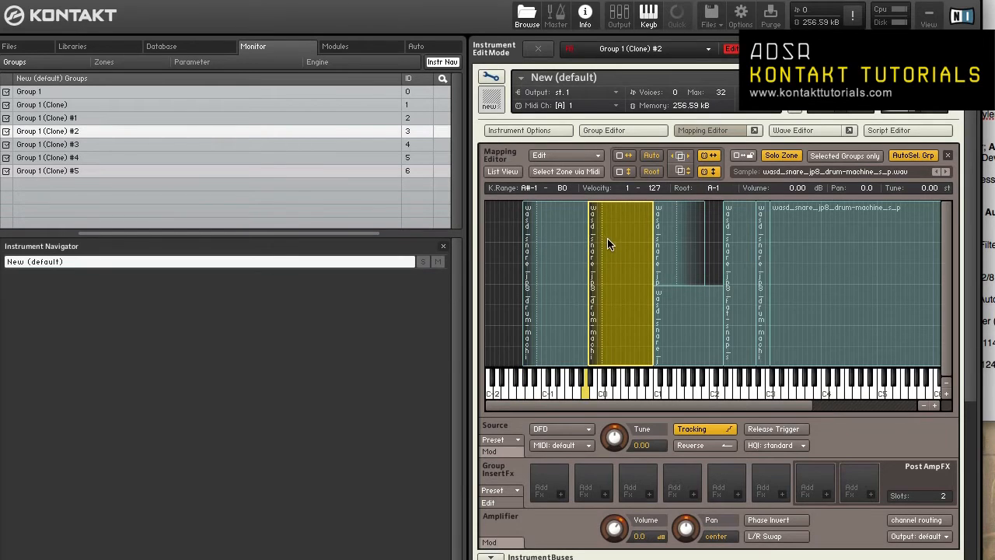
left_click(607, 238, "ctrl")
left_click(573, 239)
left_click(593, 157)
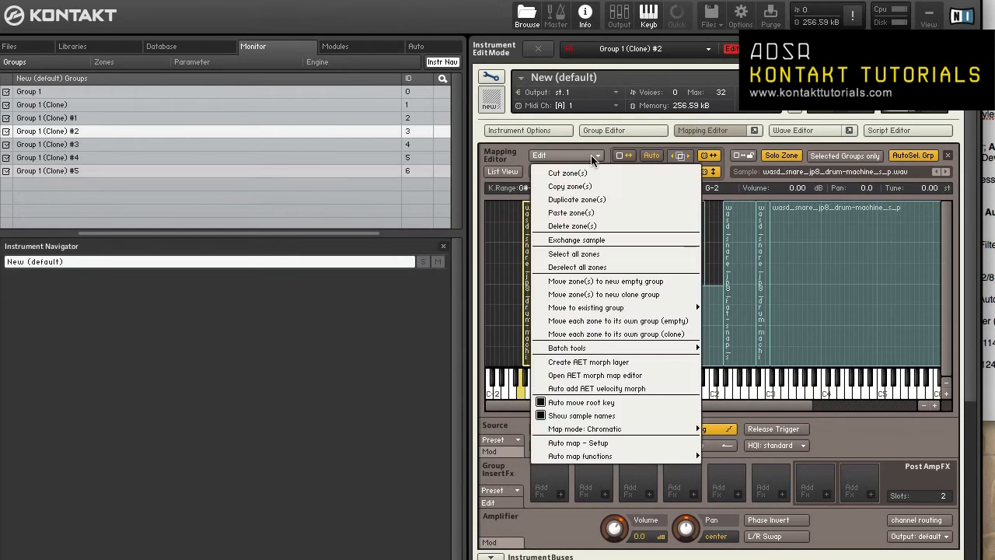
left_click(607, 185)
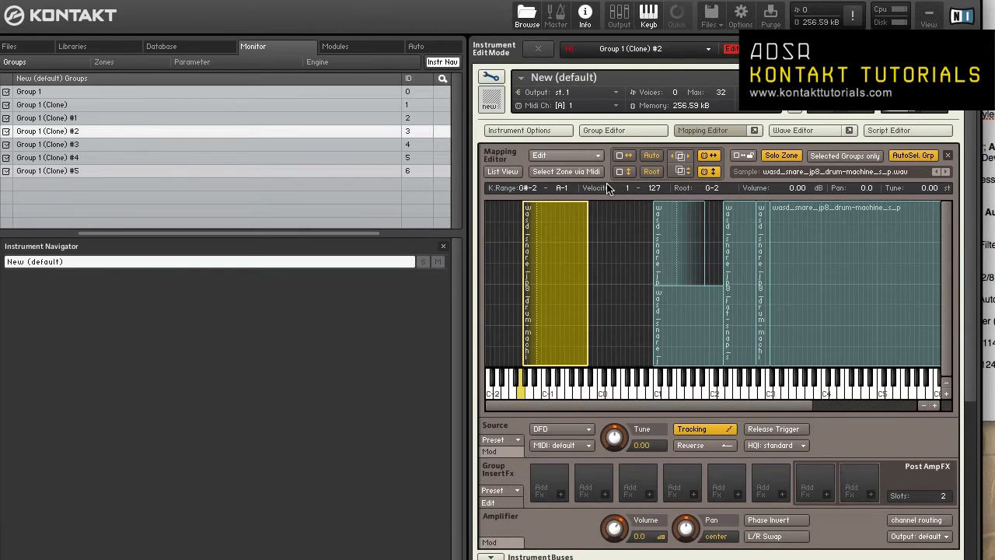
- Paste the copied drum-machine zone into the map and return from the Wave Editor to the Mapping Editor alone
left_click(611, 233)
left_click(592, 158)
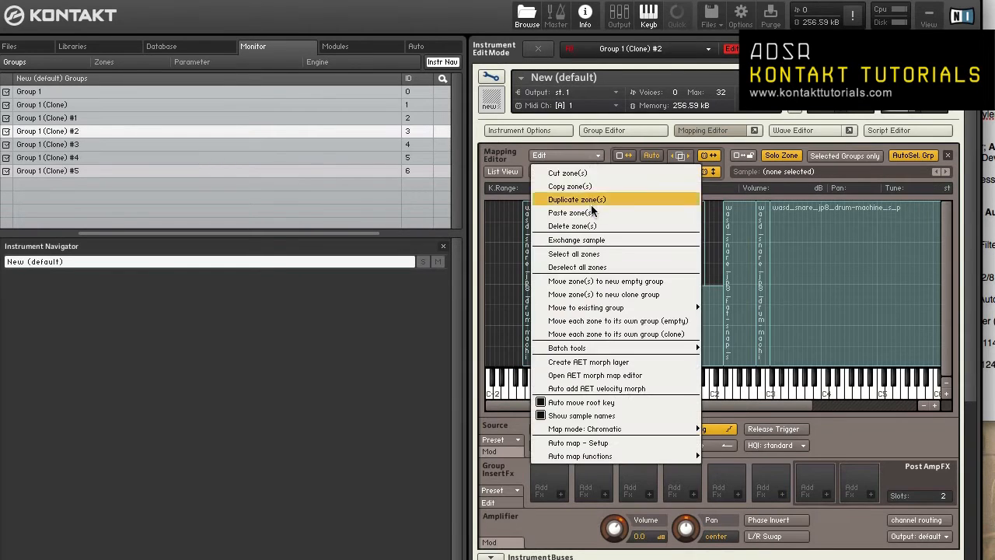
left_click(595, 213)
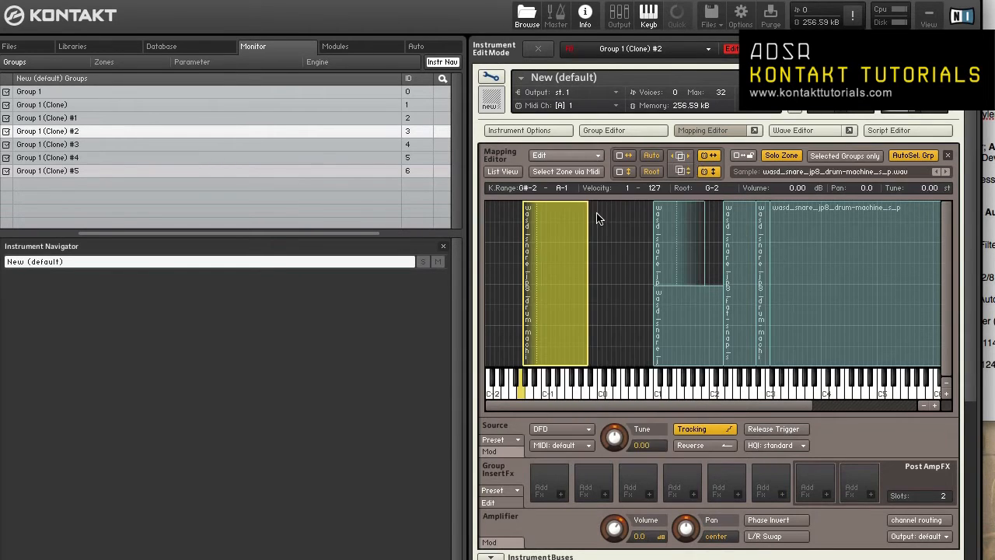
left_click(514, 239)
double_click(553, 241)
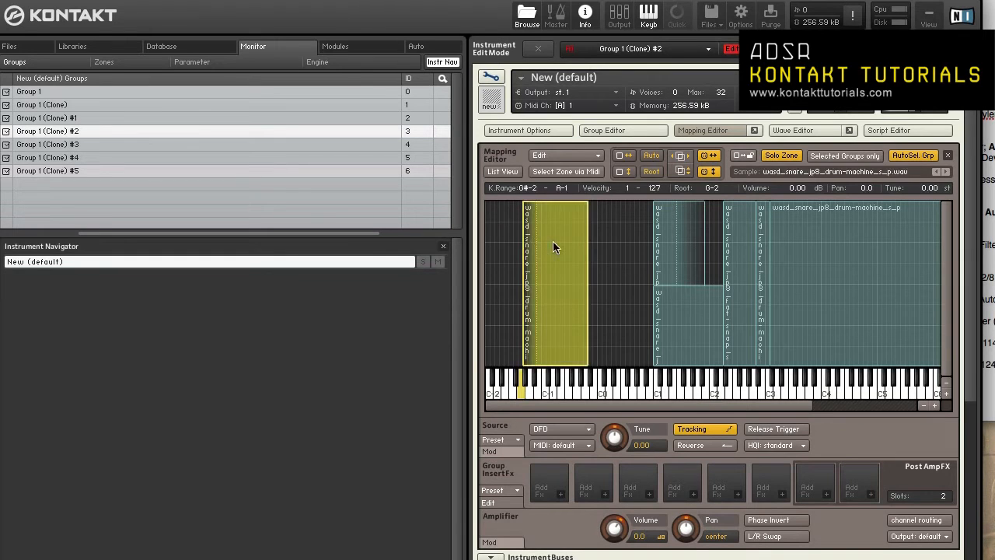
left_click(690, 131)
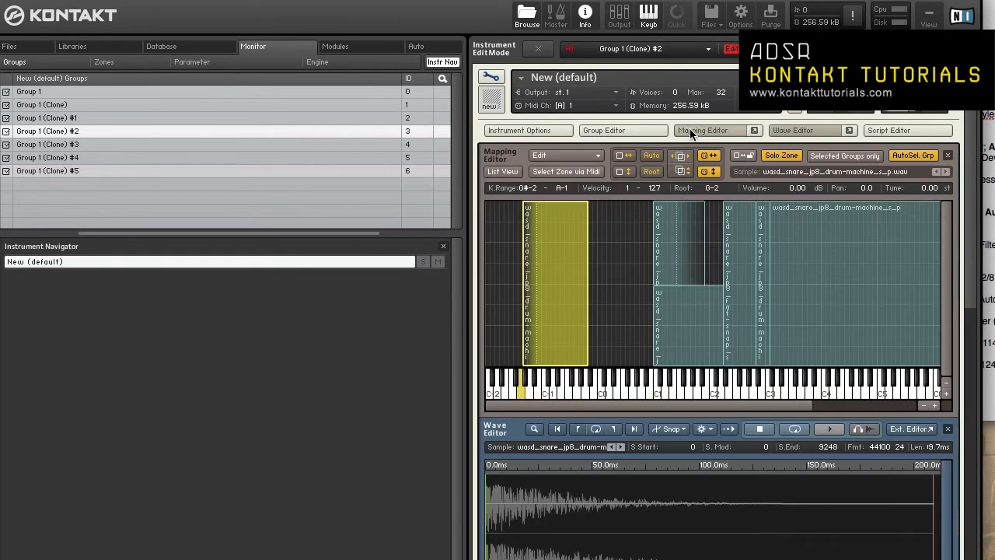
left_click(793, 129)
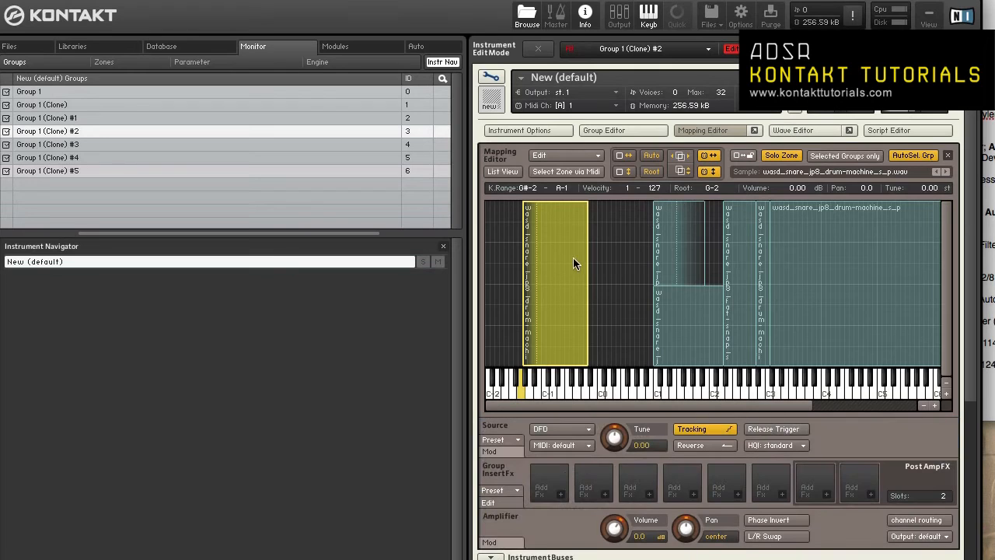
- Move the pasted drum-machine zone into the gap at A#-1 through B0 and delete it
left_click_drag(569, 257, 633, 257)
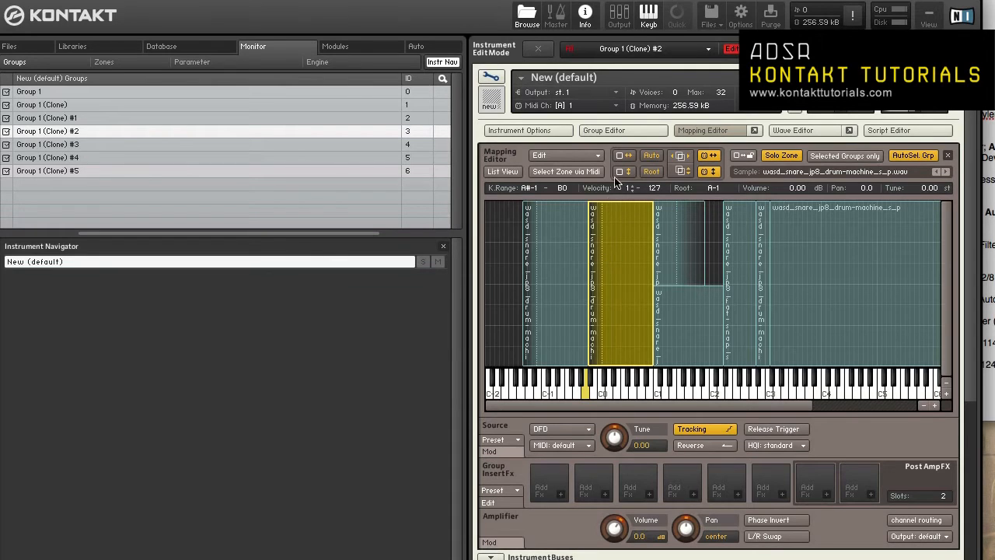
left_click(595, 155)
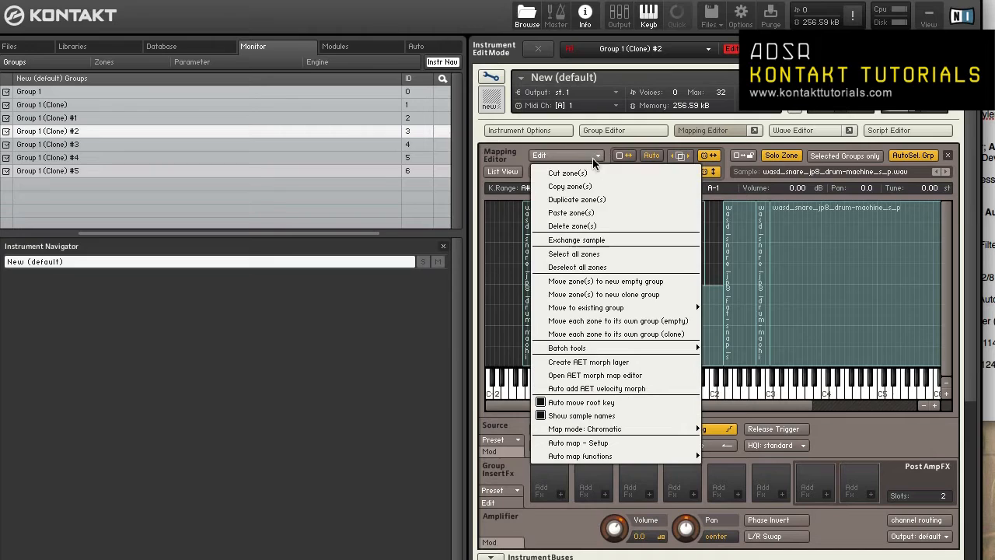
left_click(597, 224)
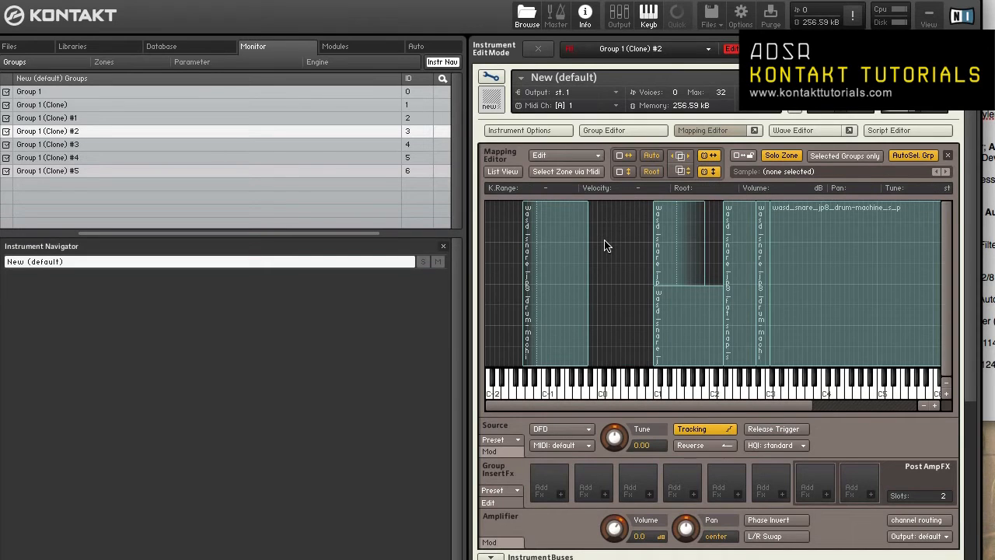
- View the sample exchange file browser for the drum-machine zone spanning G#-2 to A-1 and cancel it
left_click(566, 237)
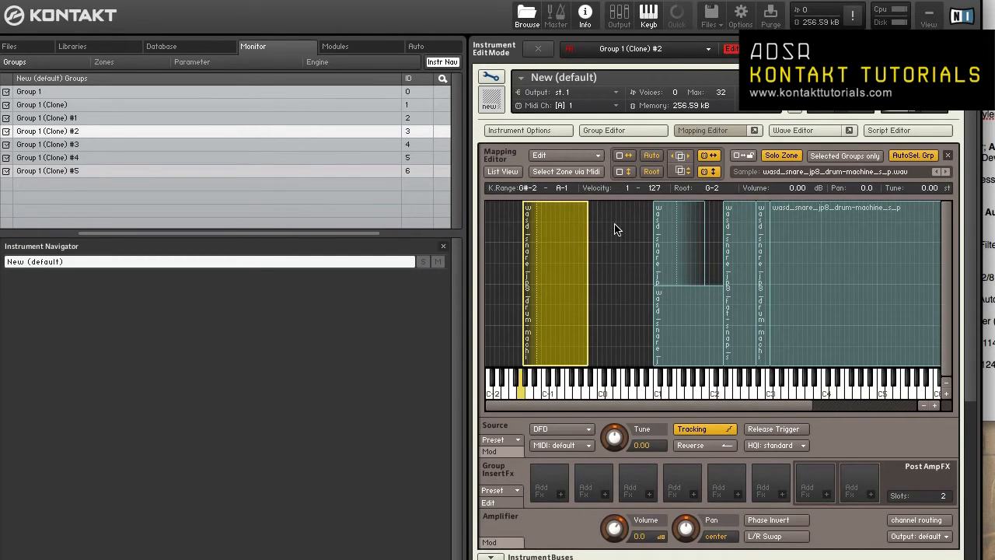
left_click(595, 156)
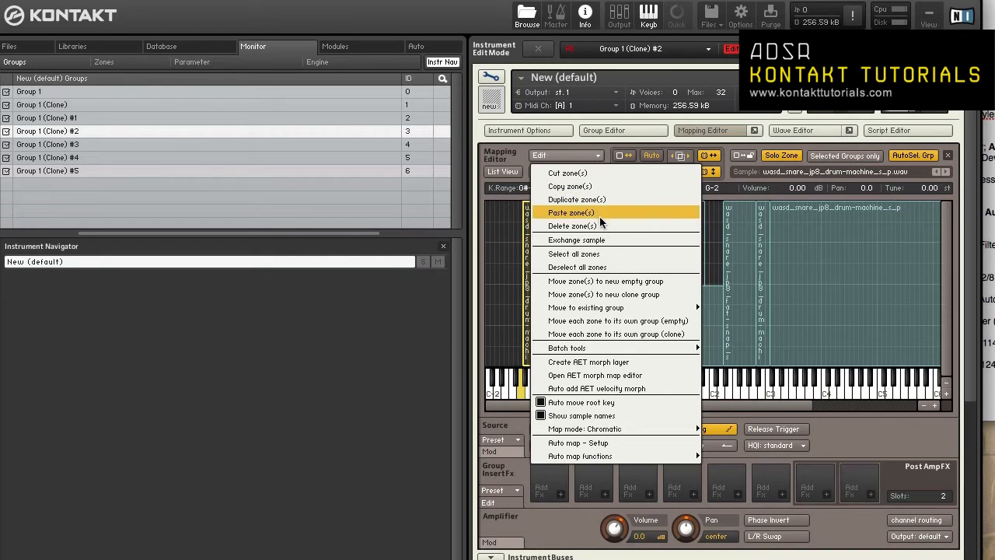
left_click(619, 238)
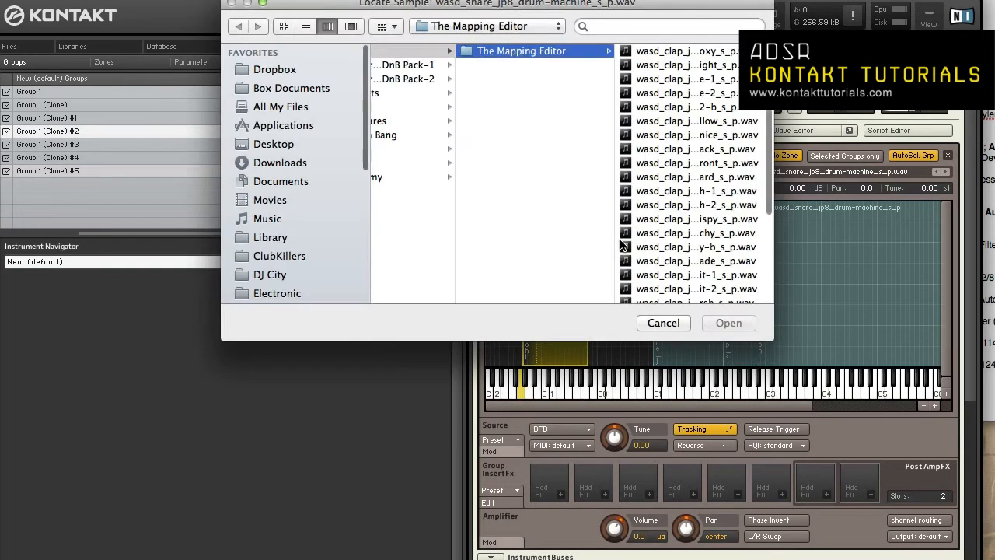
left_click_drag(572, 11, 611, 175)
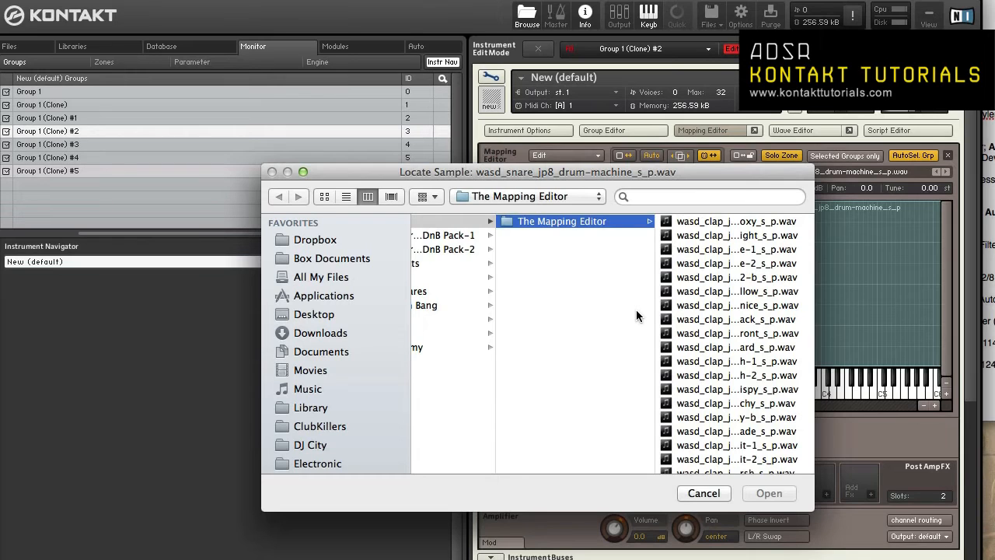
left_click(709, 492)
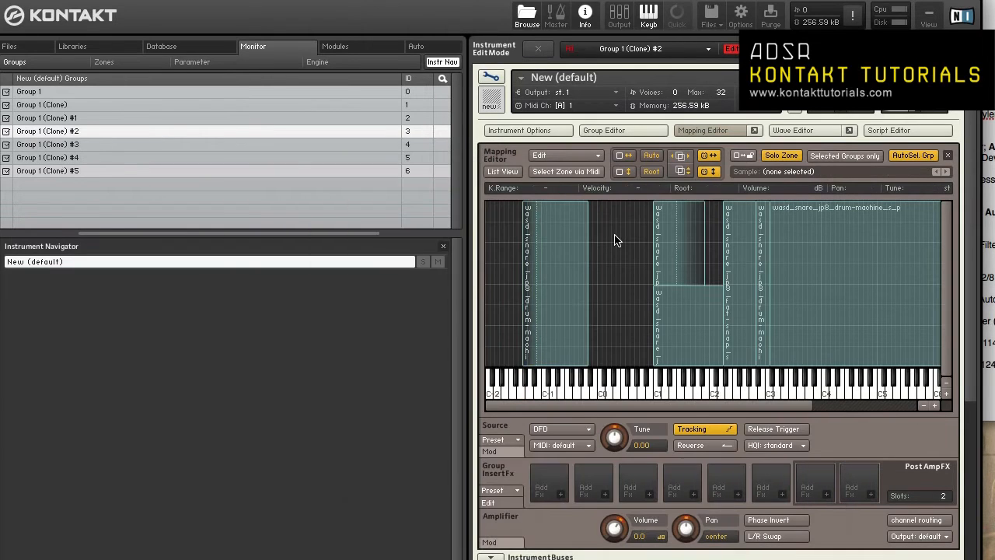
- Select all zones in the map
left_click(544, 156)
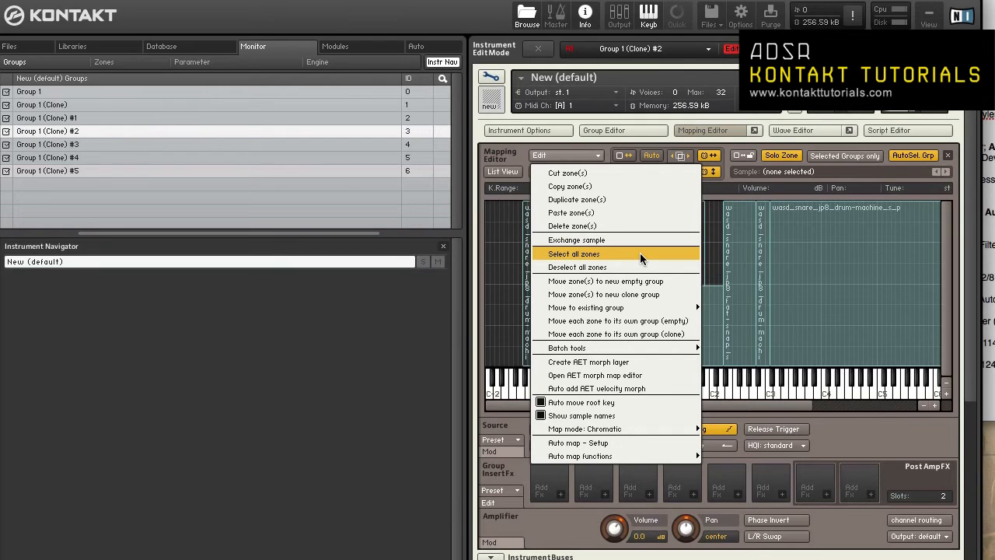
left_click(640, 253)
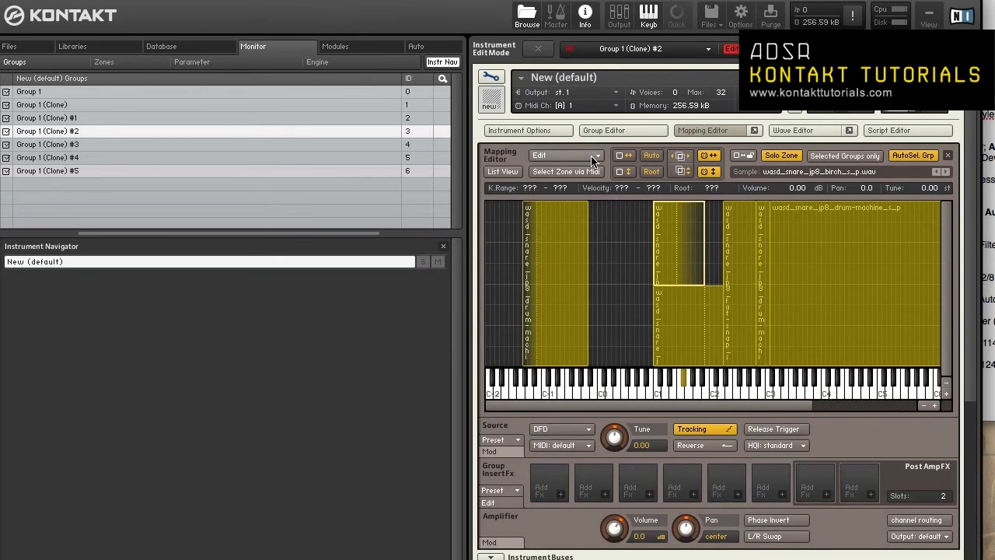
- Deselect all zones and move the drum-machine zone spanning G#-2 to A-1 to a new empty group
left_click(593, 158)
left_click(620, 268)
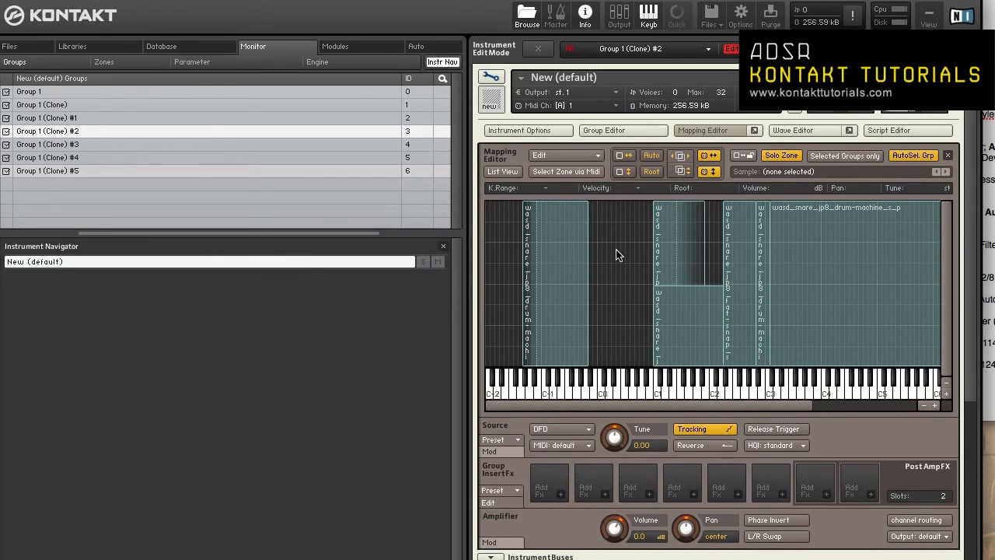
left_click(572, 245)
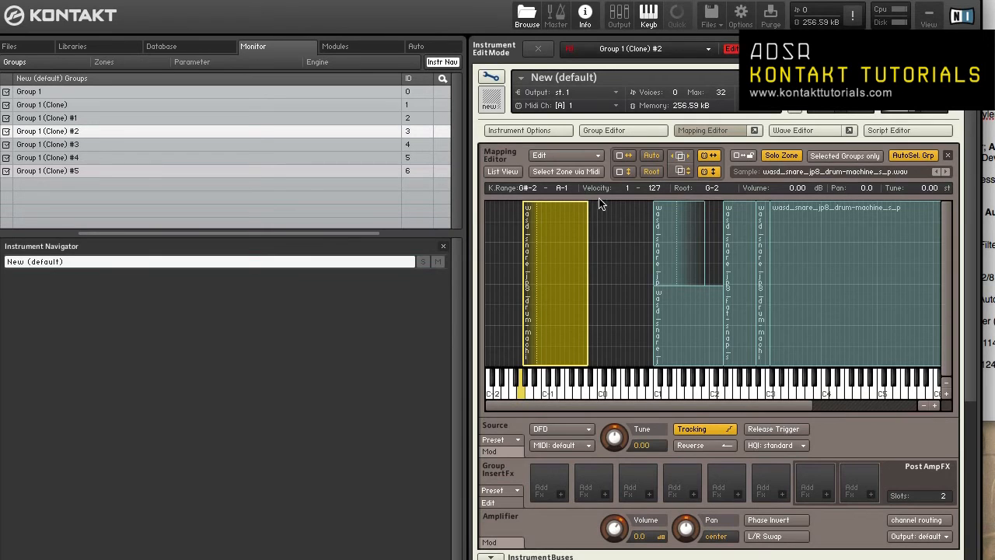
left_click(595, 157)
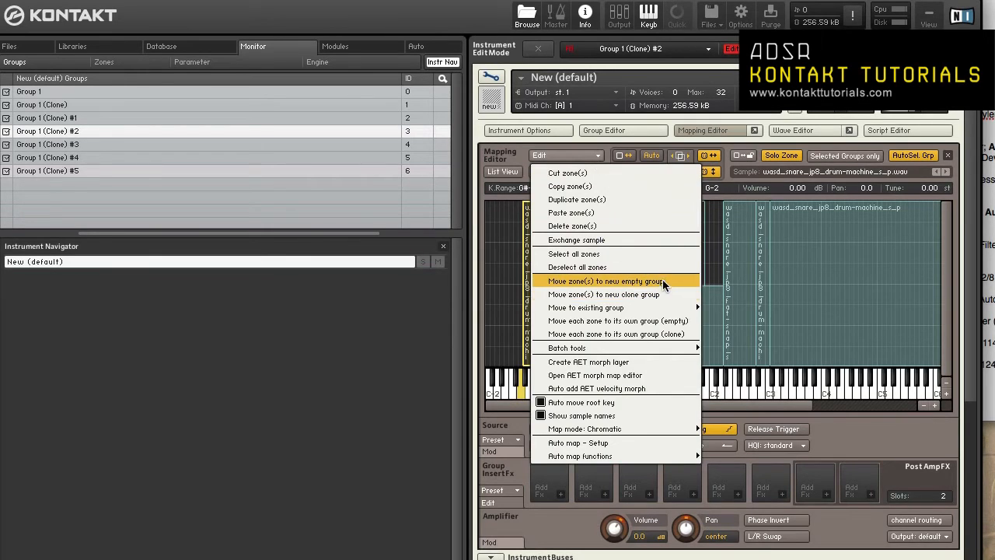
left_click(662, 284)
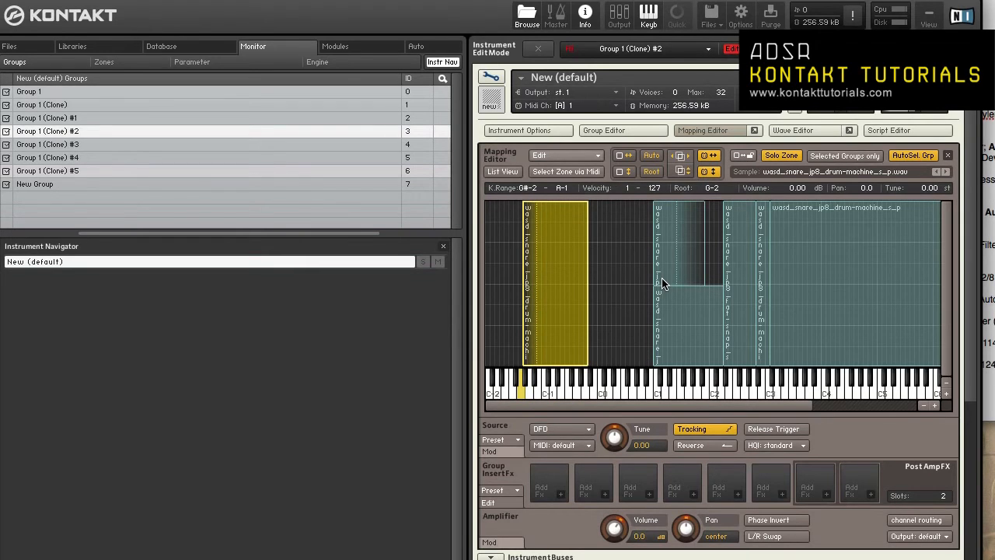
left_click(628, 269)
left_click(585, 253)
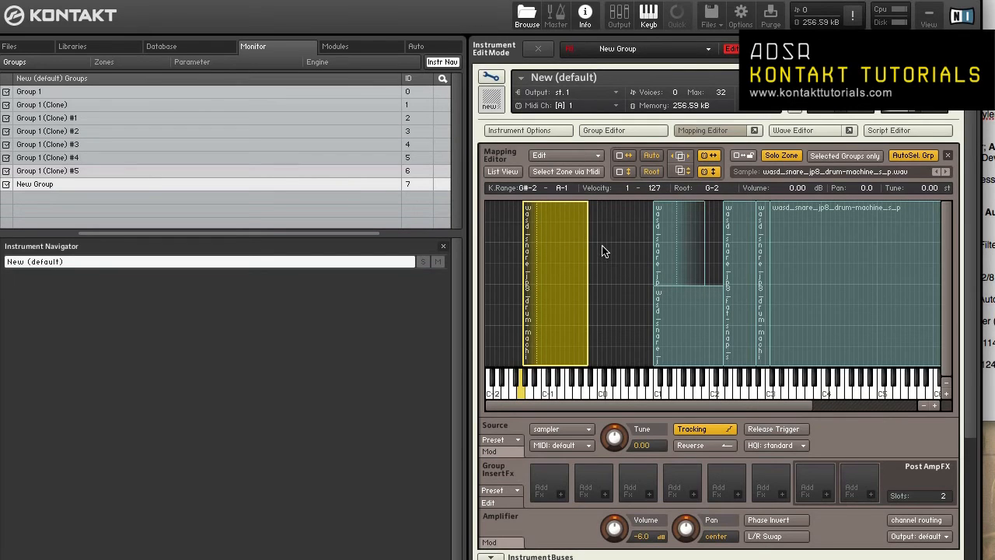
key("Delete")
key("ctrl+z")
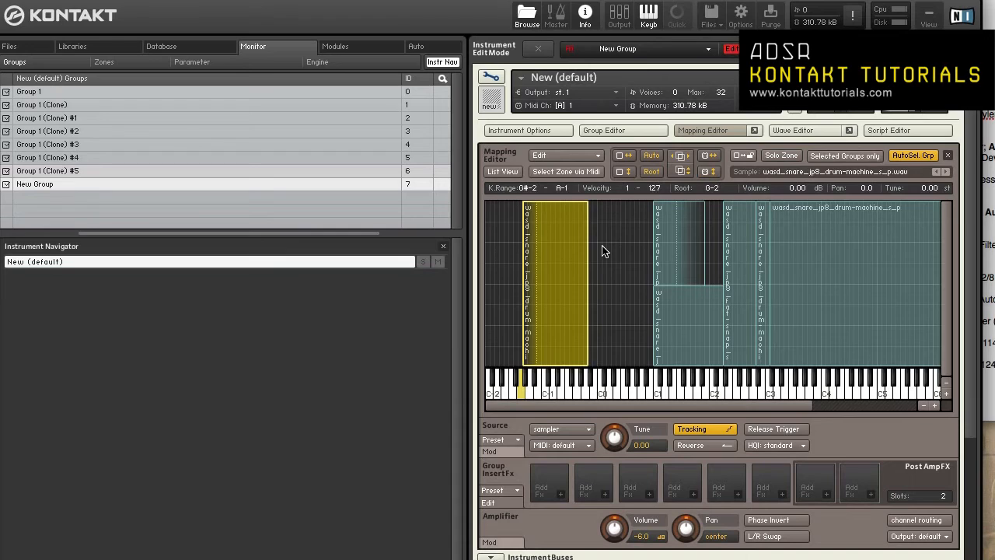
key("Delete")
key("ctrl+z")
- Move the drum-machine zone spanning G#-2 to A-1 to a new clone group and reselect it
left_click(596, 155)
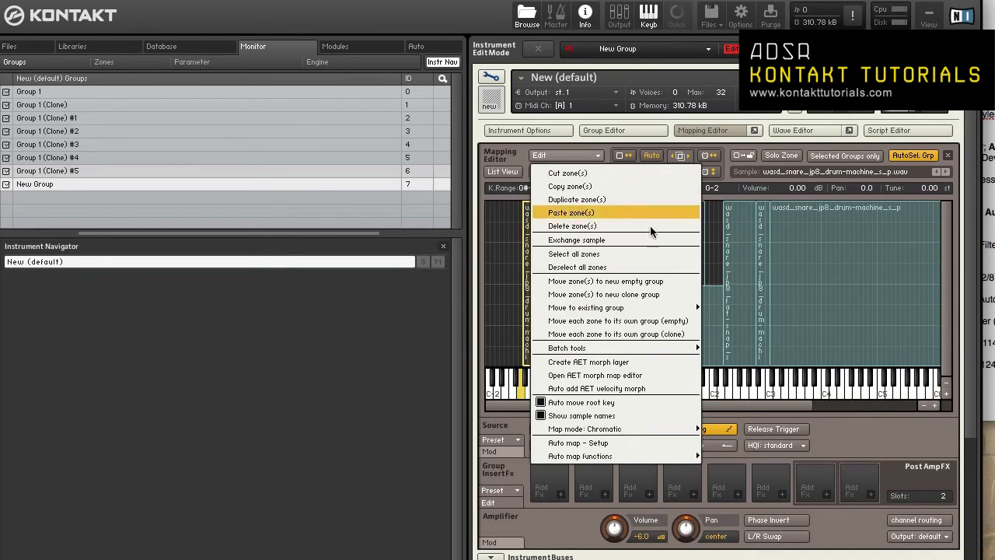
left_click(683, 290)
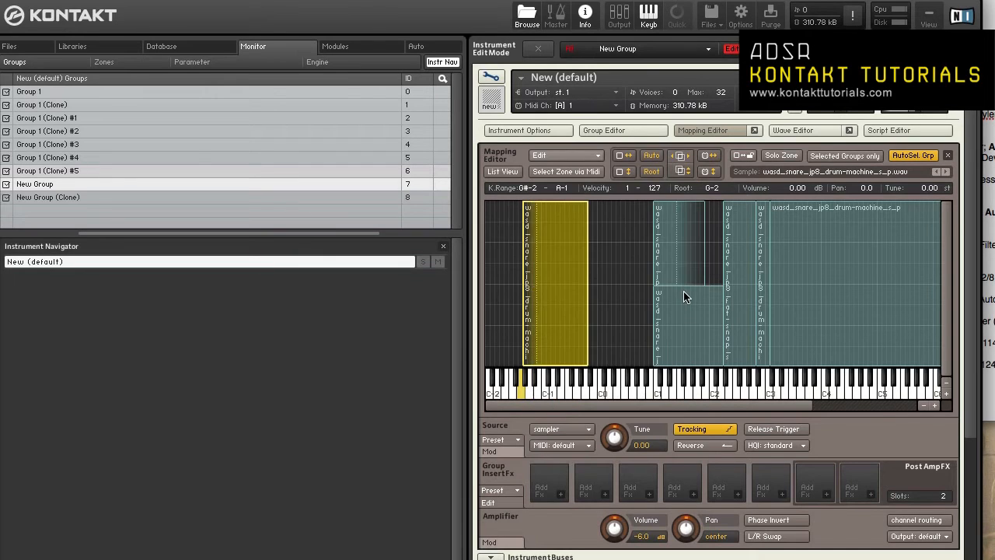
left_click(625, 256)
left_click(579, 231)
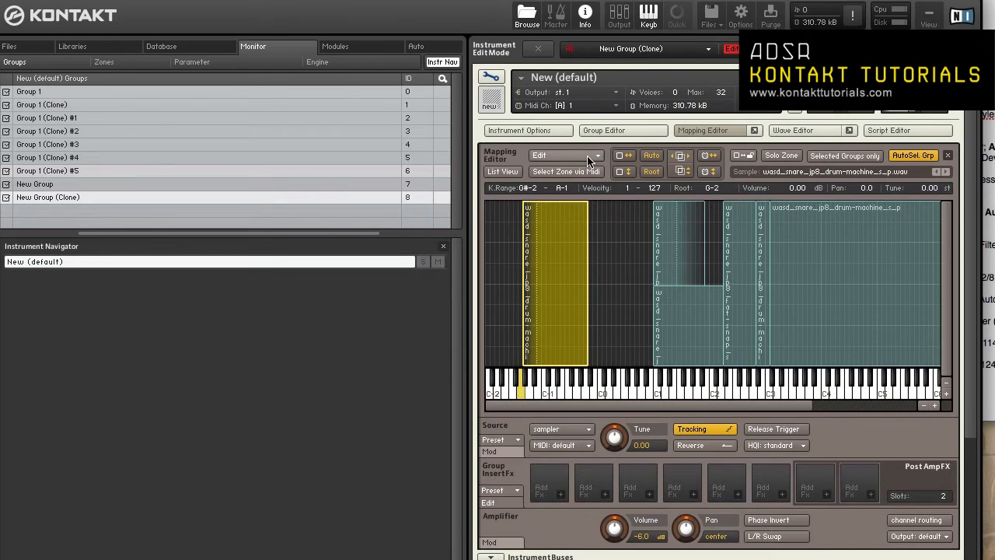
- Move the selected drum-machine zone to the existing group Group 1 (Clone) #2 and deselect it
left_click(589, 156)
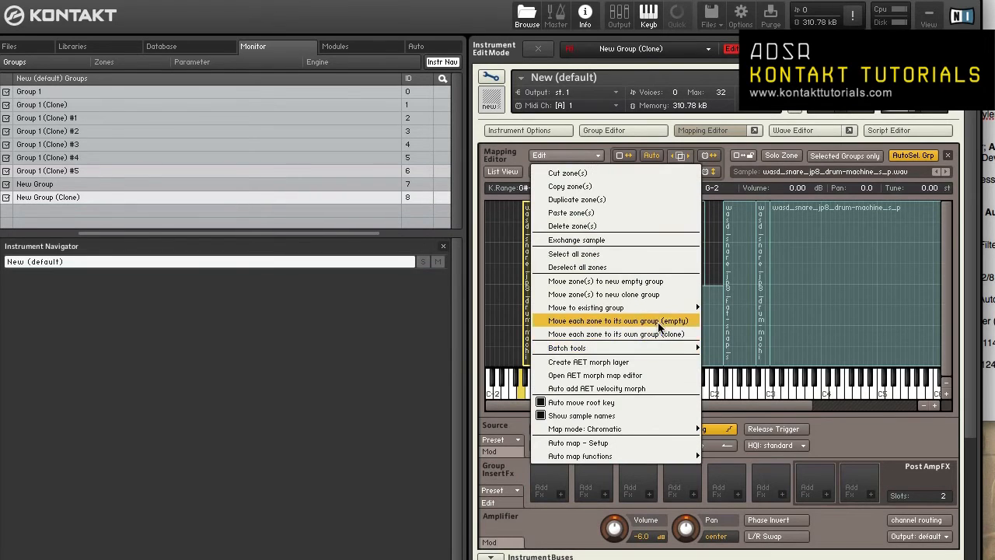
mouse_move(662, 312)
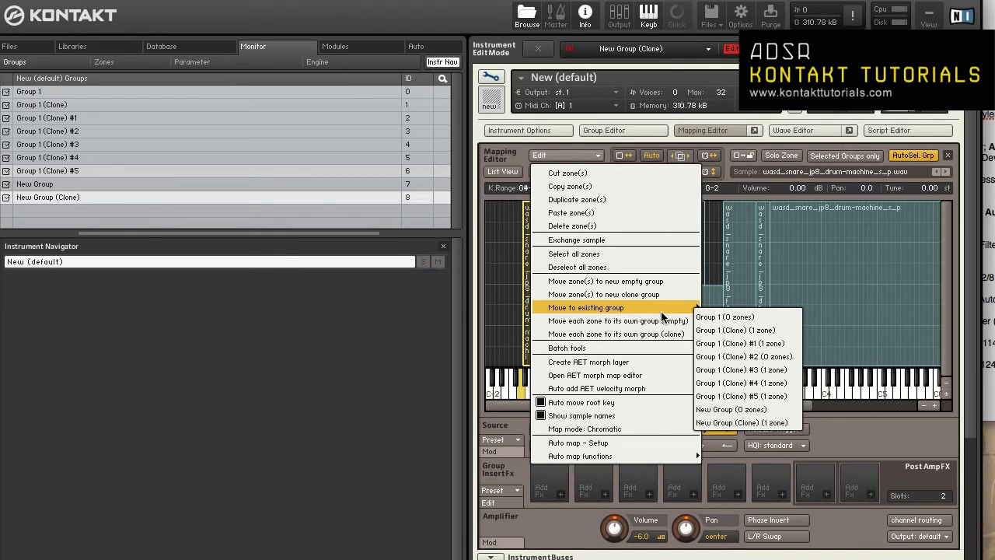
left_click(777, 355)
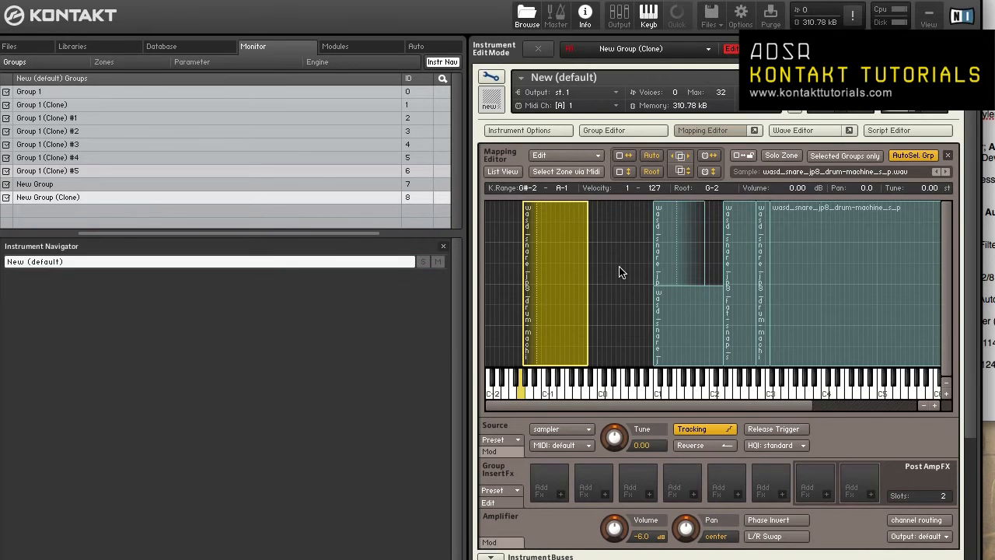
left_click(620, 272)
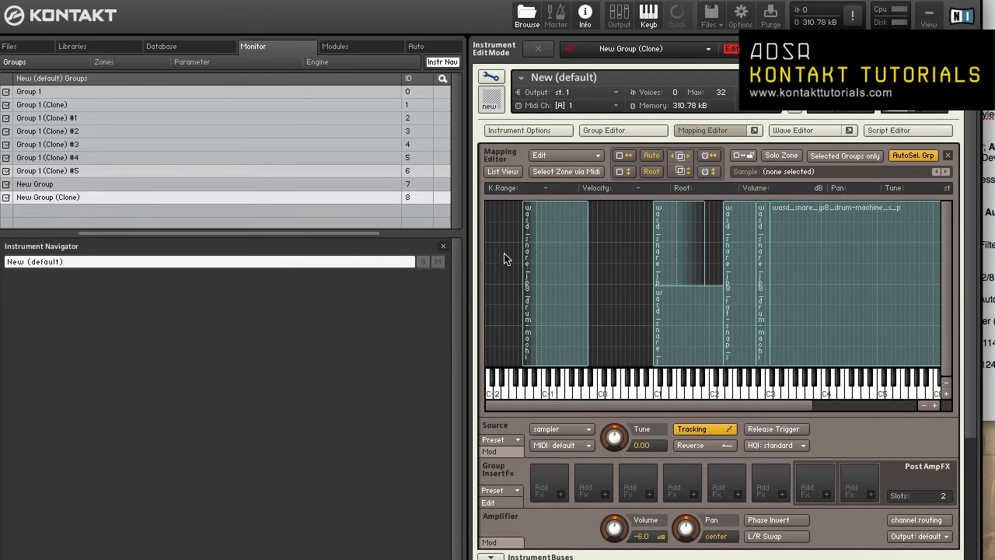
- Select all zones across the map and move each zone to its own empty group
left_click_drag(500, 251, 945, 336)
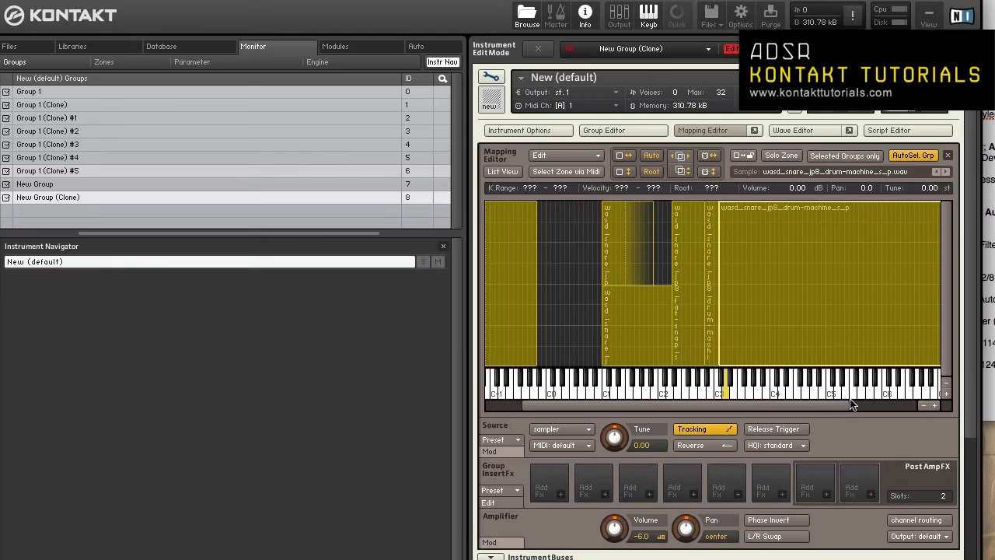
left_click_drag(862, 404, 651, 405)
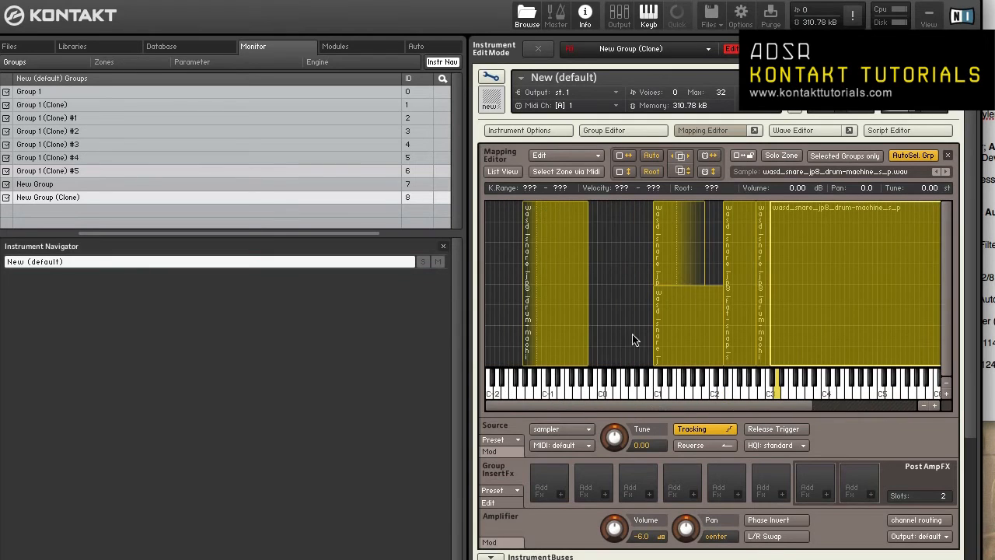
left_click(597, 155)
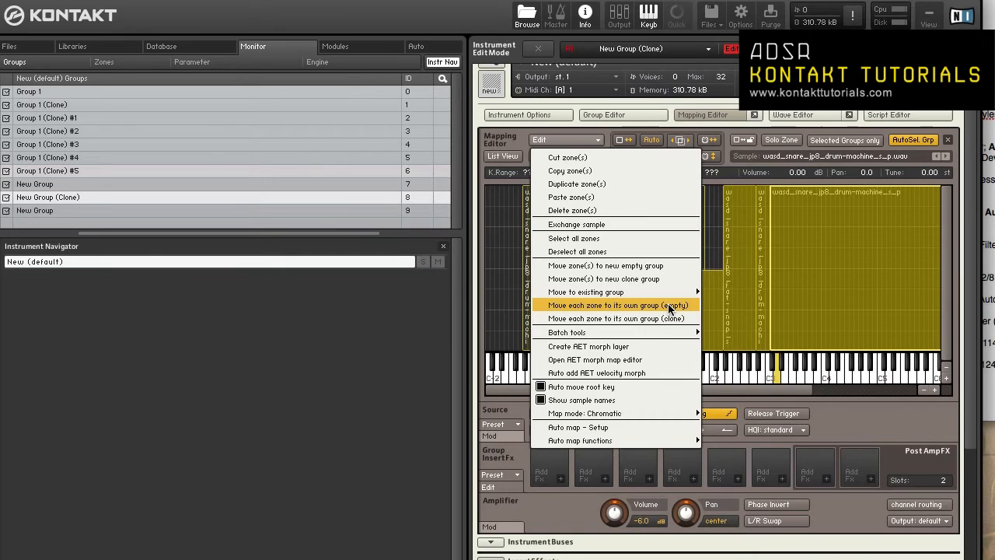
left_click(667, 306)
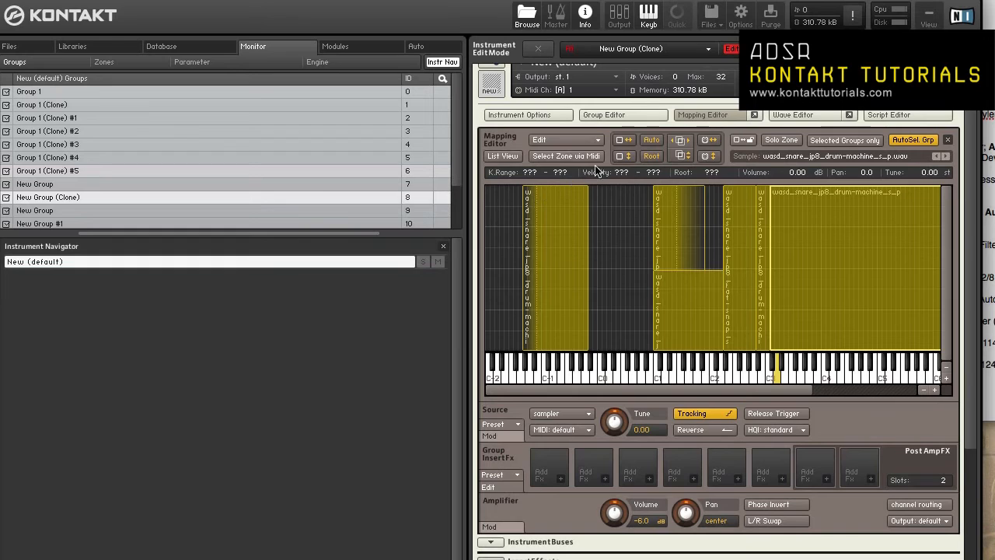
- Examine the commands for moving each zone to its own clone group, the batch tools and the automatic root key option
left_click(597, 138)
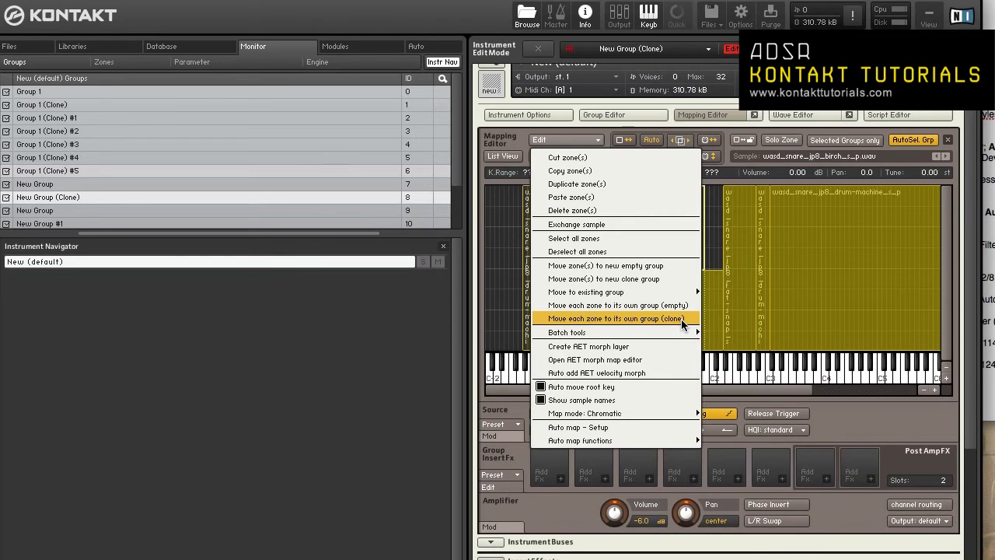
left_click(680, 320)
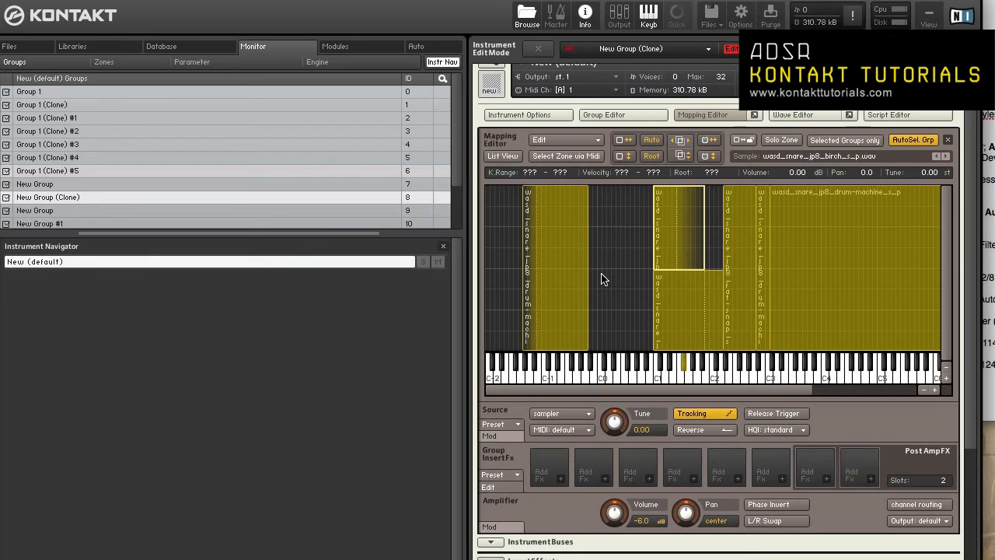
left_click(586, 140)
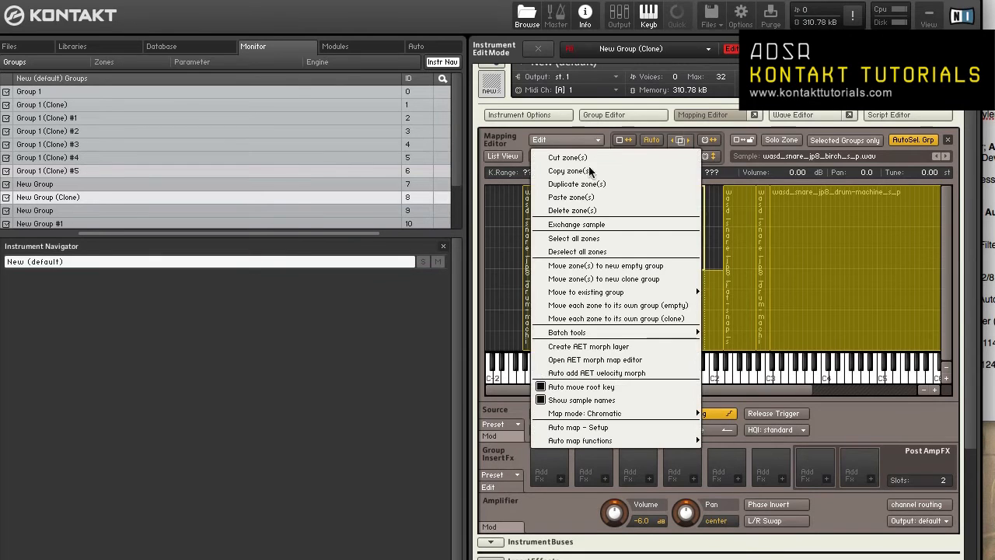
mouse_move(645, 332)
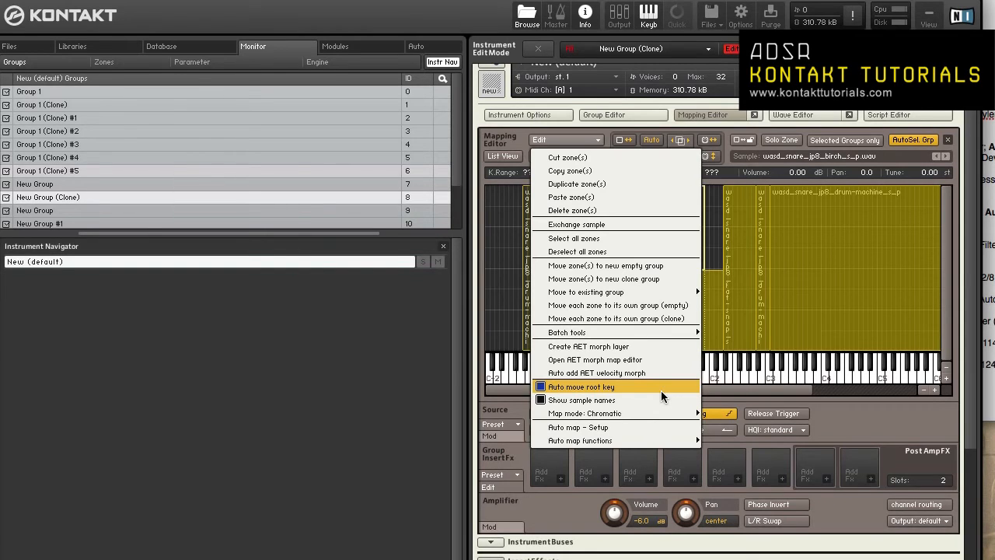
- Deselect the zones and move the lowest drum-machine zone to the key range C#-1 through D0
left_click(498, 308)
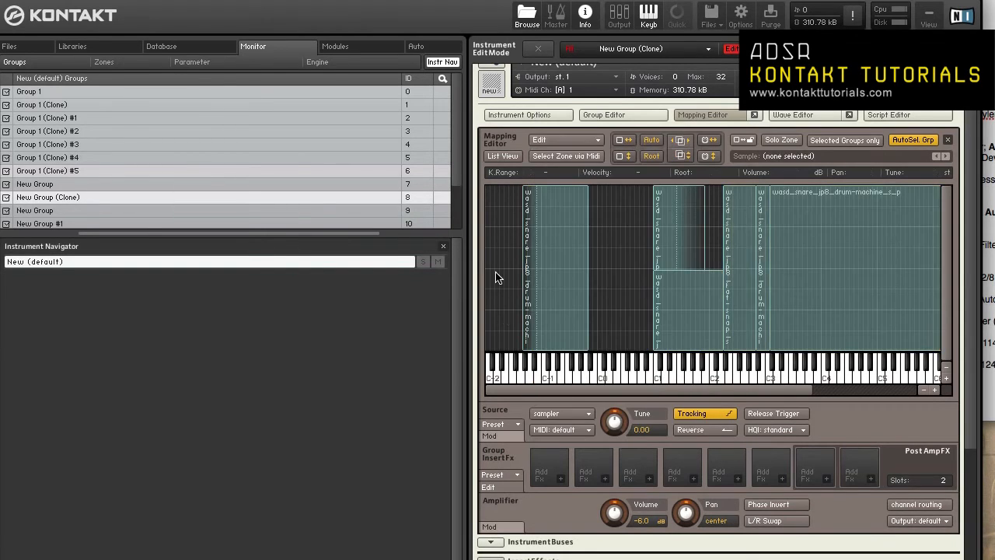
left_click(557, 283)
left_click_drag(557, 280, 580, 280)
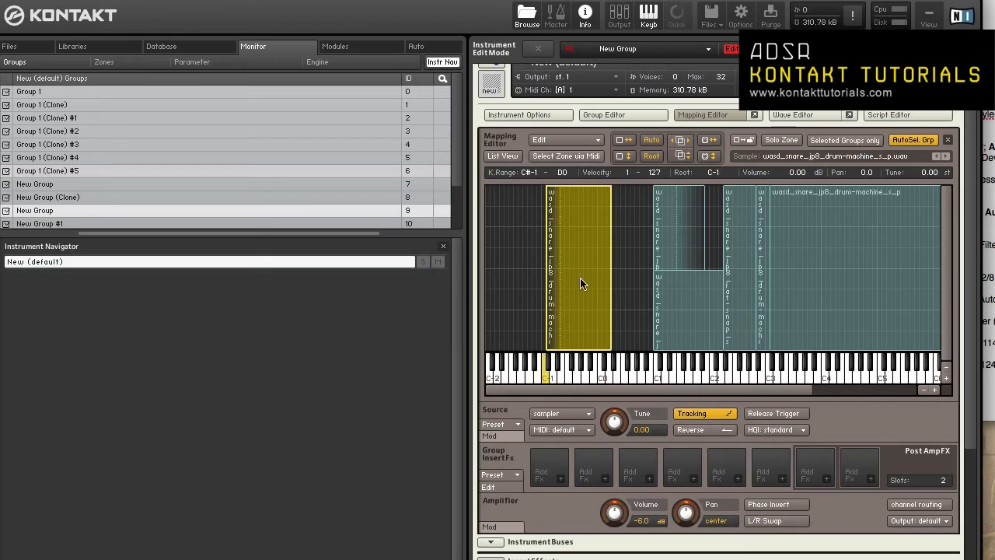
- Examine the sample name display option and the names on the fat-snap, highest drum-machine and birch zones
left_click(590, 139)
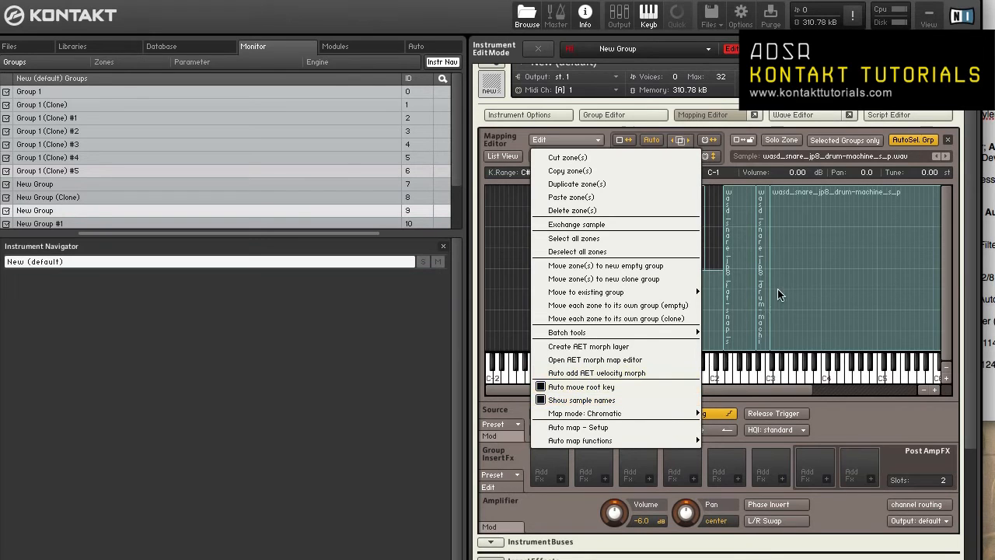
left_click(725, 238)
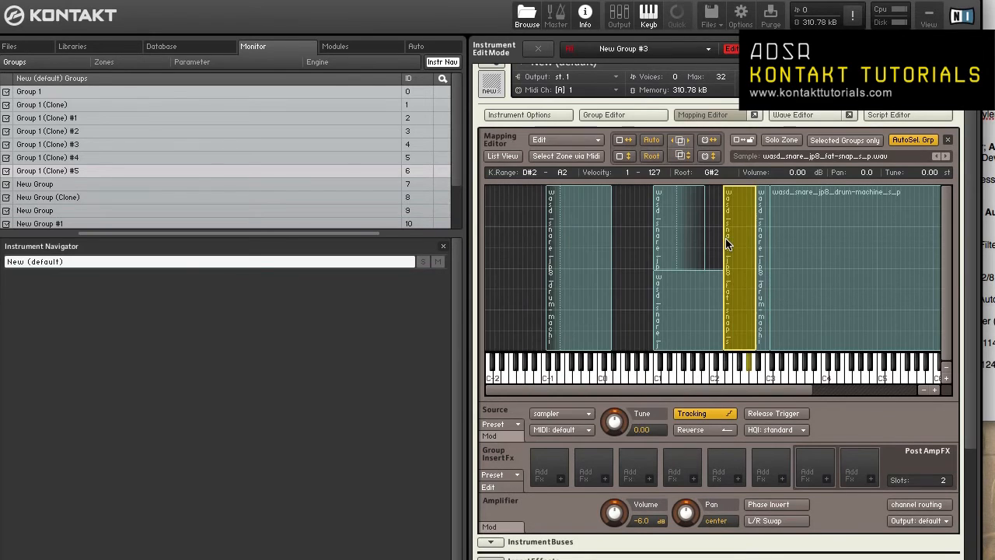
left_click(826, 199)
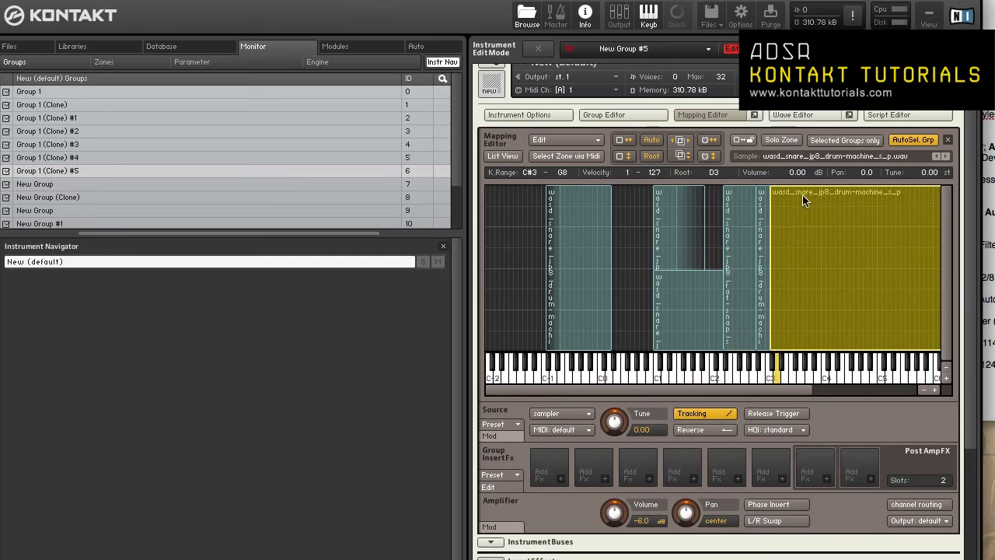
left_click(744, 203)
left_click(676, 211)
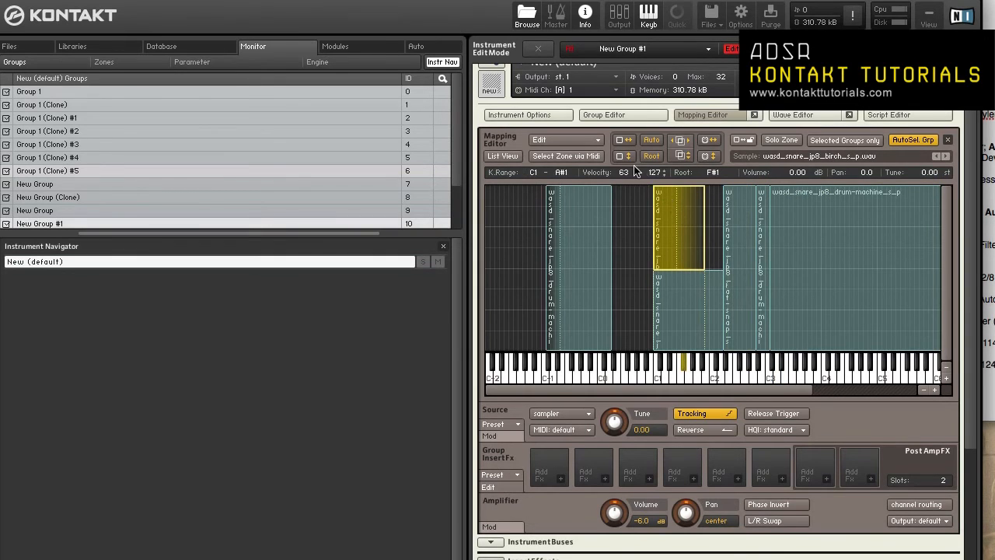
- View the map mode choices and the batch tools for crossfades and root keys
left_click(591, 139)
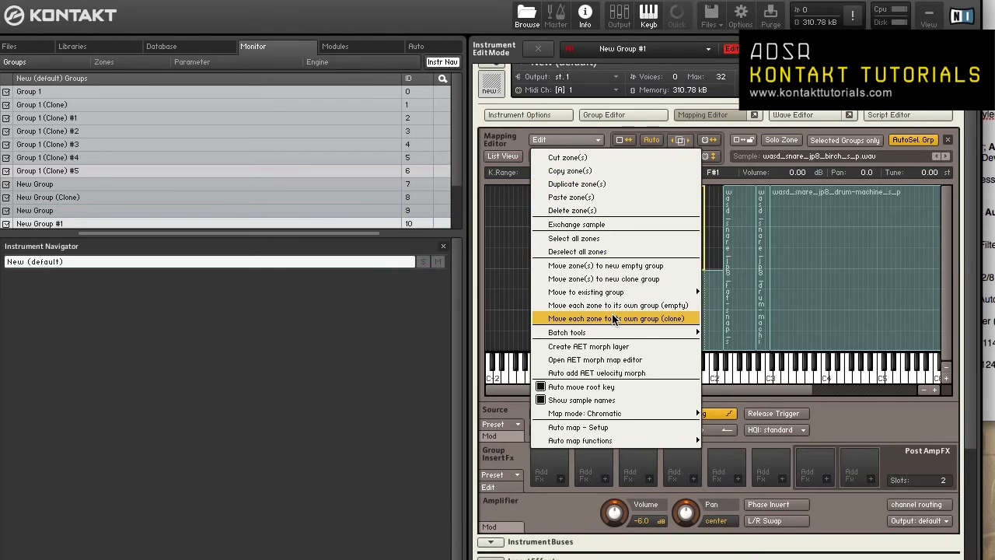
mouse_move(631, 412)
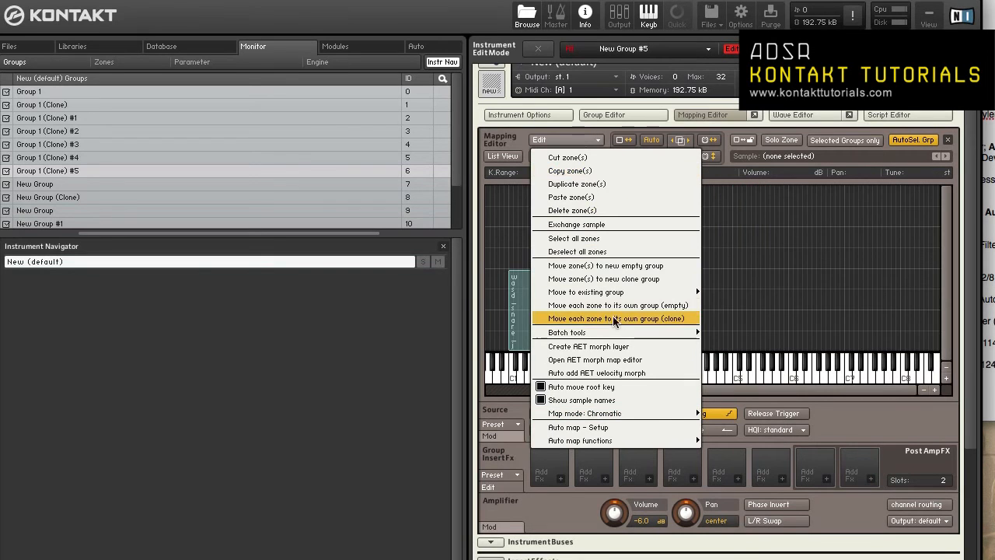
mouse_move(622, 334)
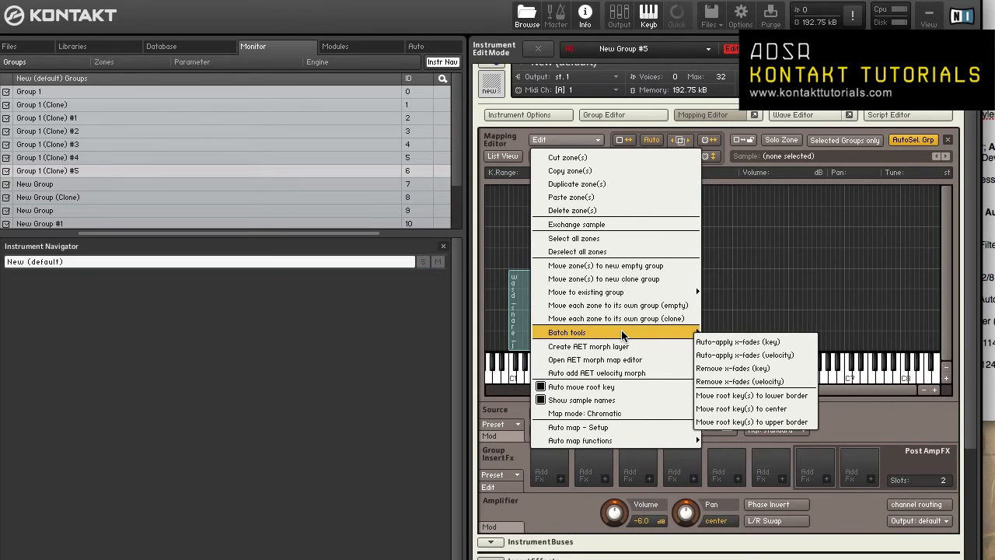
left_click(669, 318)
- Move the military snare zone up about two keys to overlap the fat-snap zone, and leave all zones deselected
left_click(536, 298)
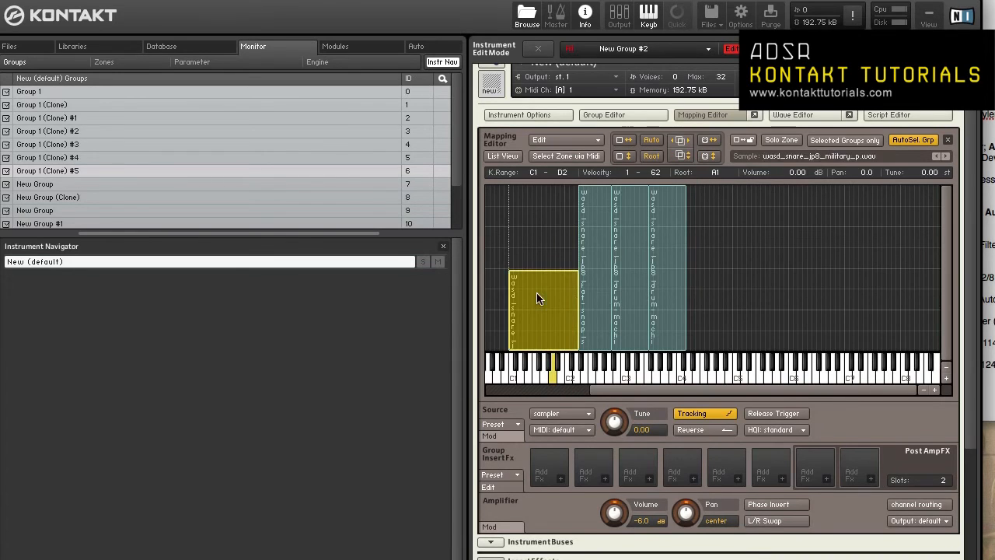
left_click_drag(536, 298, 547, 294)
left_click(634, 274)
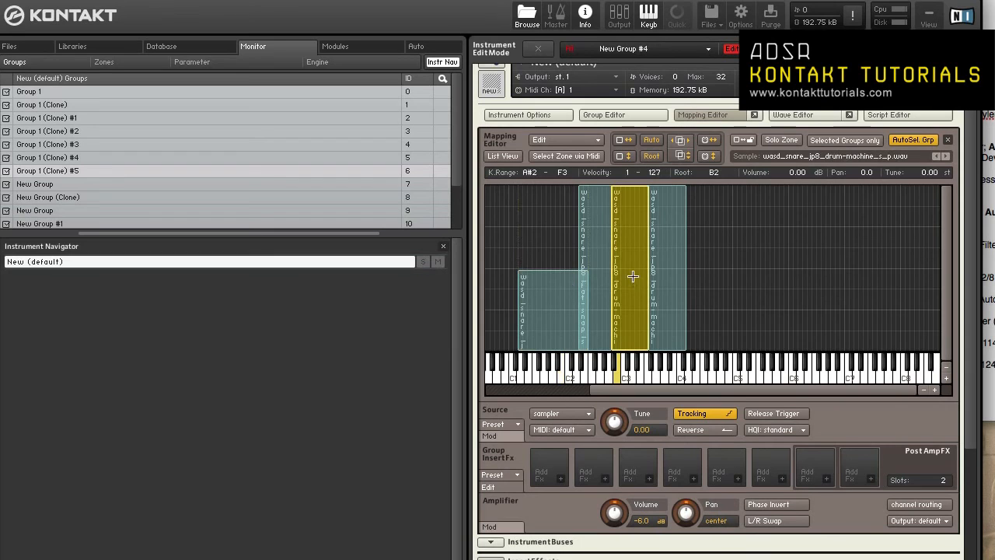
left_click_drag(534, 261, 570, 275)
left_click_drag(596, 304, 596, 304)
left_click(553, 195)
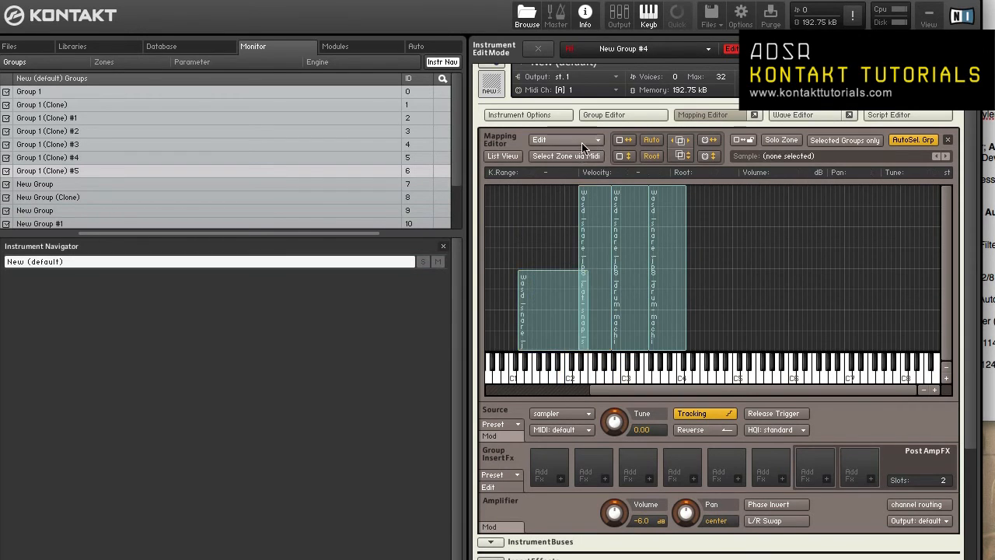
- Try to auto-apply key crossfades to the overlapping zones with the batch tools
left_click(566, 140)
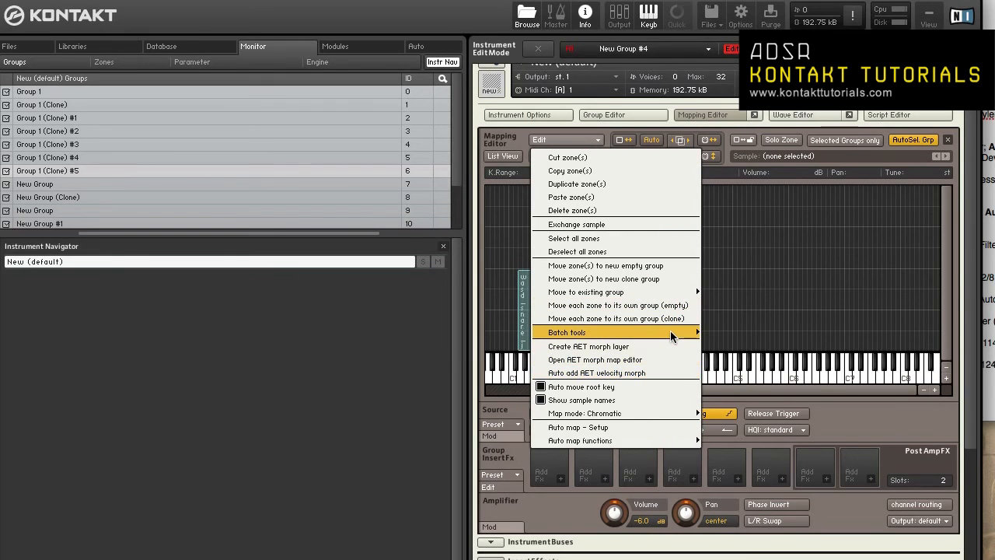
mouse_move(670, 332)
left_click(735, 340)
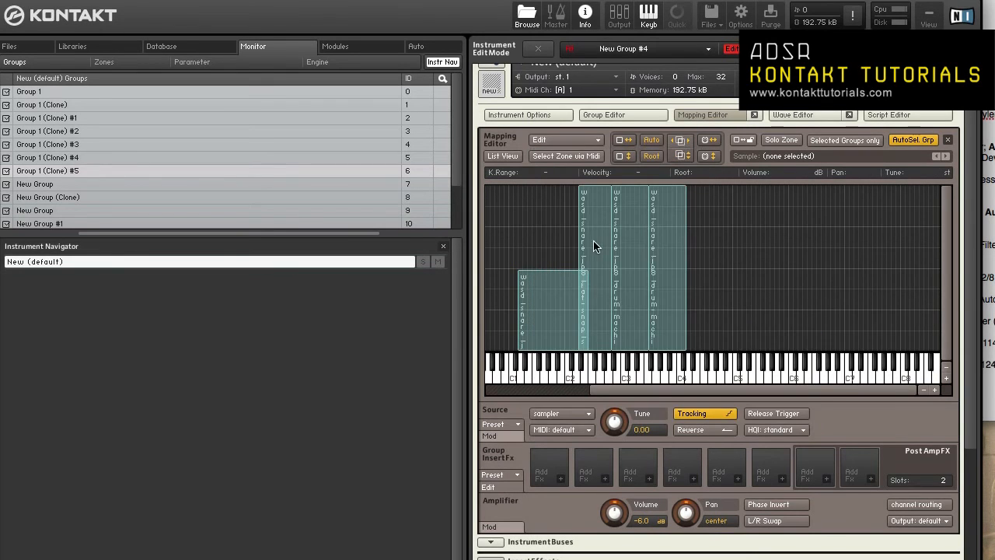
left_click(559, 293)
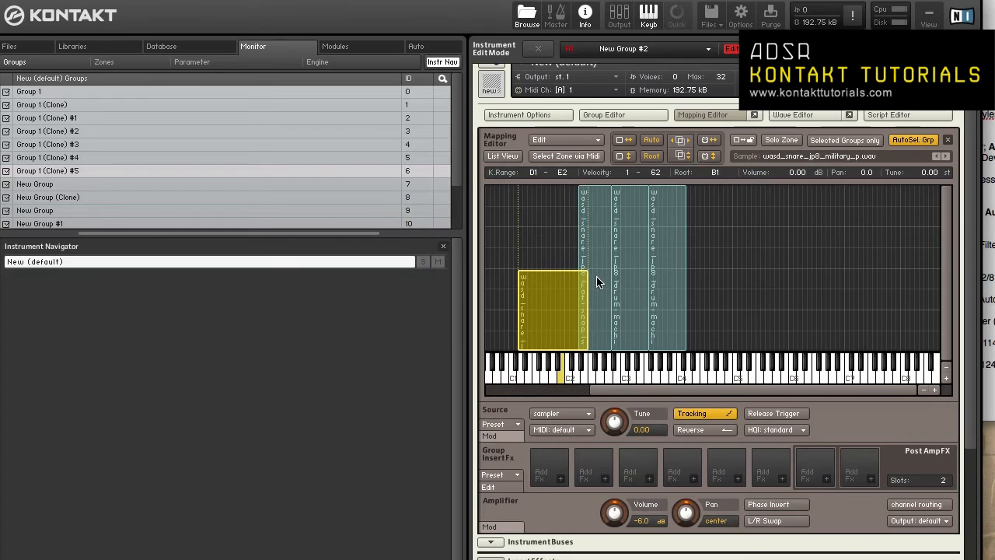
left_click(597, 276, "shift")
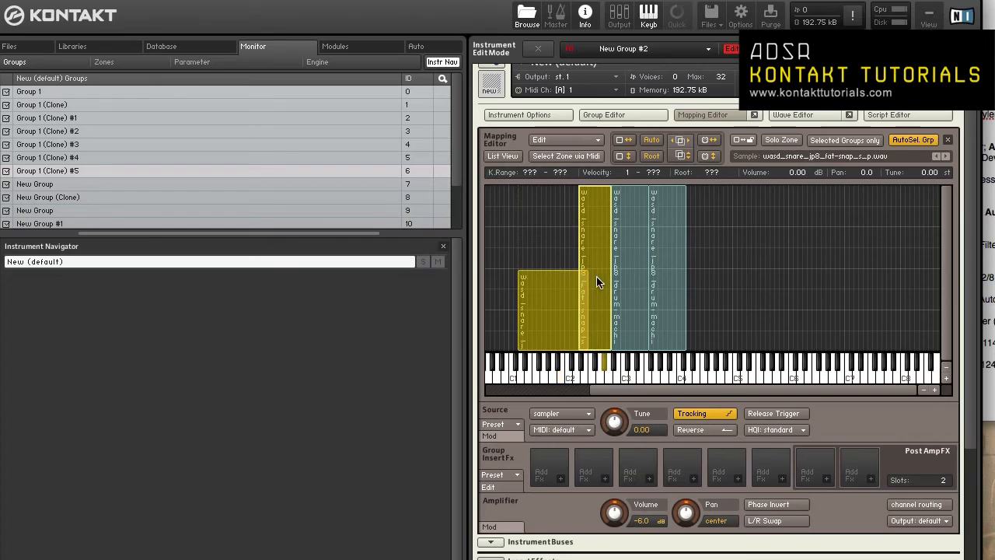
left_click(555, 254)
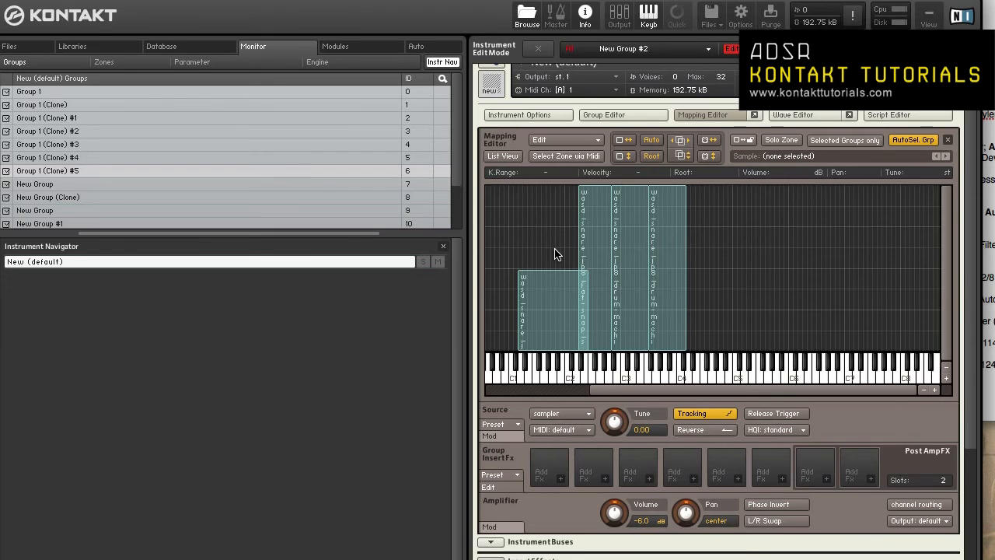
- Auto-apply key crossfades to the overlapping military and fat-snap zones together, and leave all zones deselected
left_click_drag(542, 245, 597, 313)
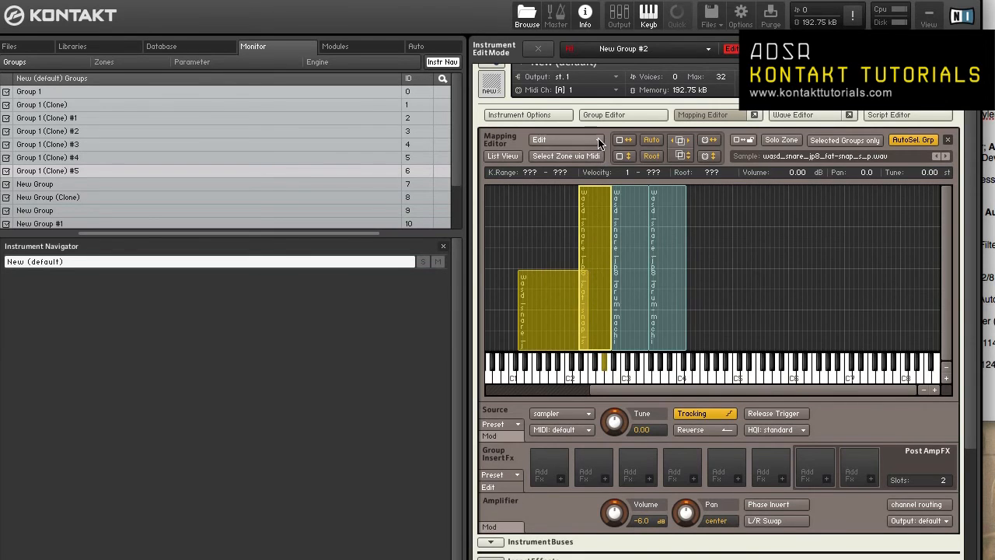
left_click(599, 143)
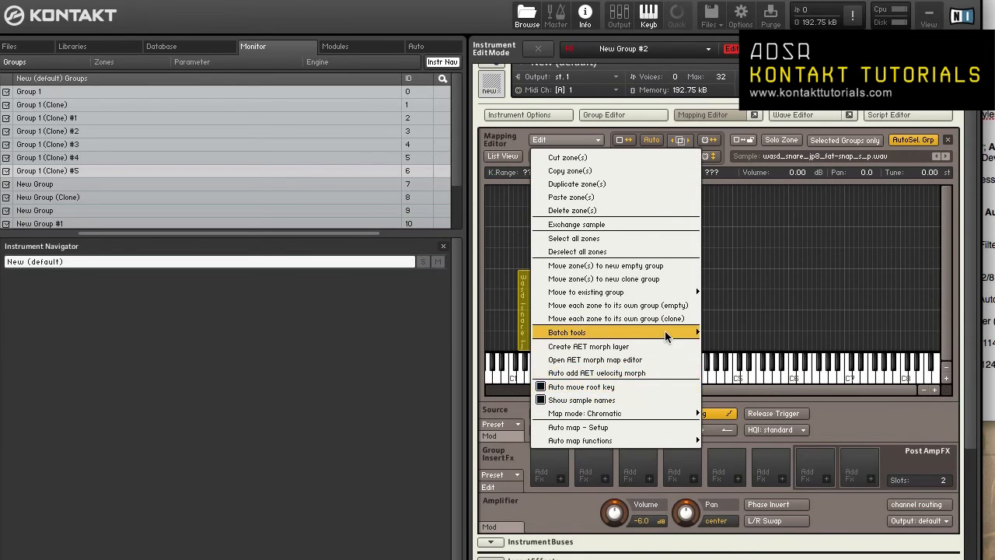
mouse_move(665, 330)
left_click(743, 339)
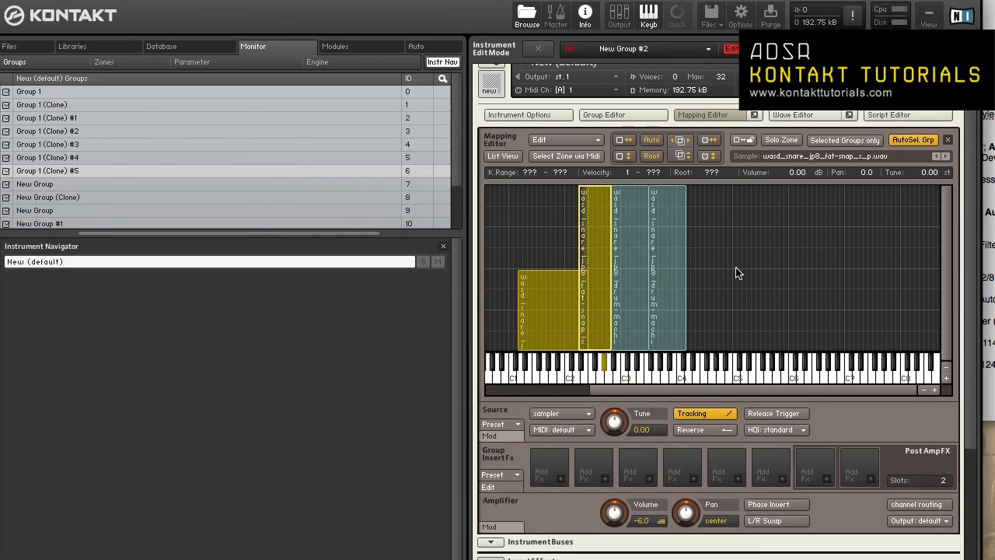
left_click(555, 237)
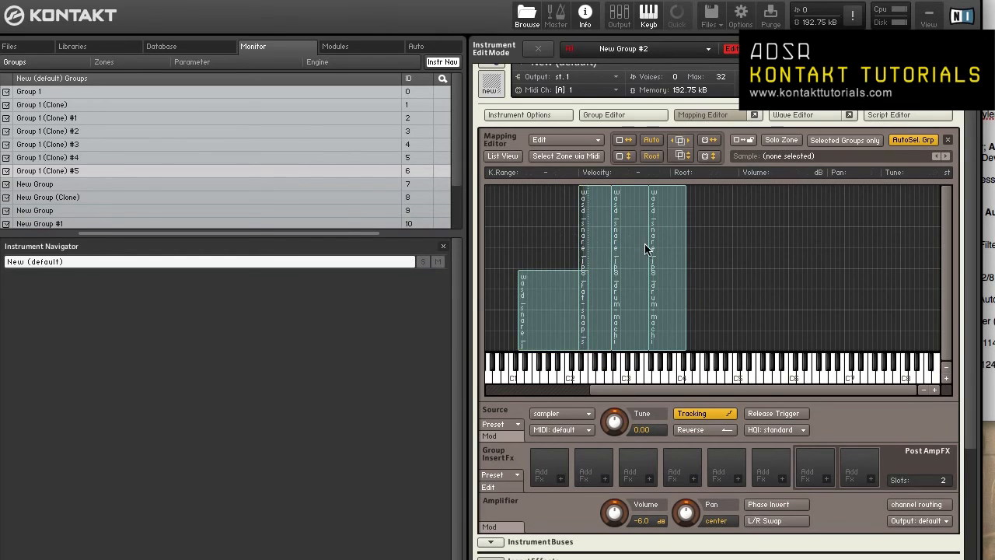
- Overlap the two drum-machine zones on keys A#2 to F3, with velocity ranges of 1–52 and 33–127
left_click(633, 194)
left_click_drag(628, 186, 629, 284)
left_click(667, 330)
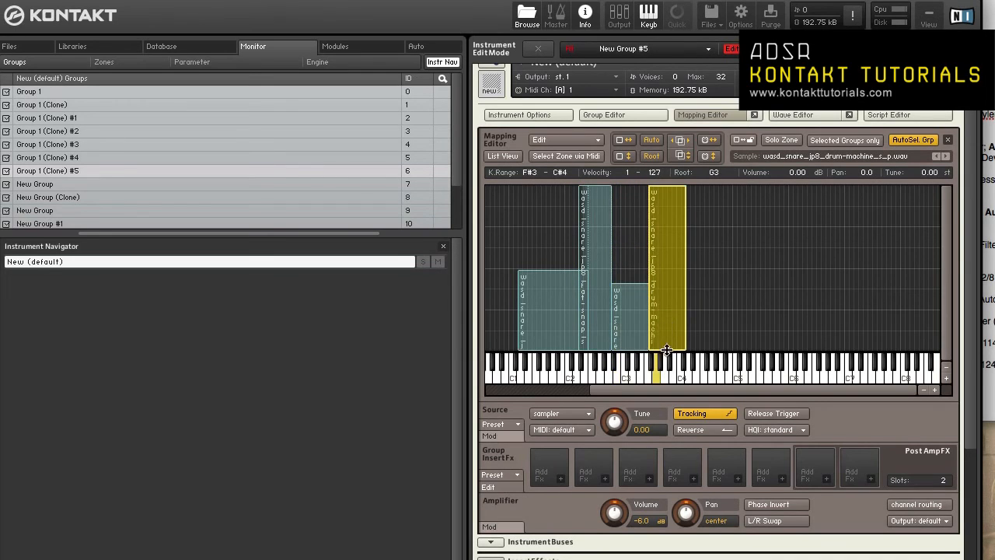
left_click_drag(666, 350, 665, 306)
left_click_drag(666, 268, 628, 265)
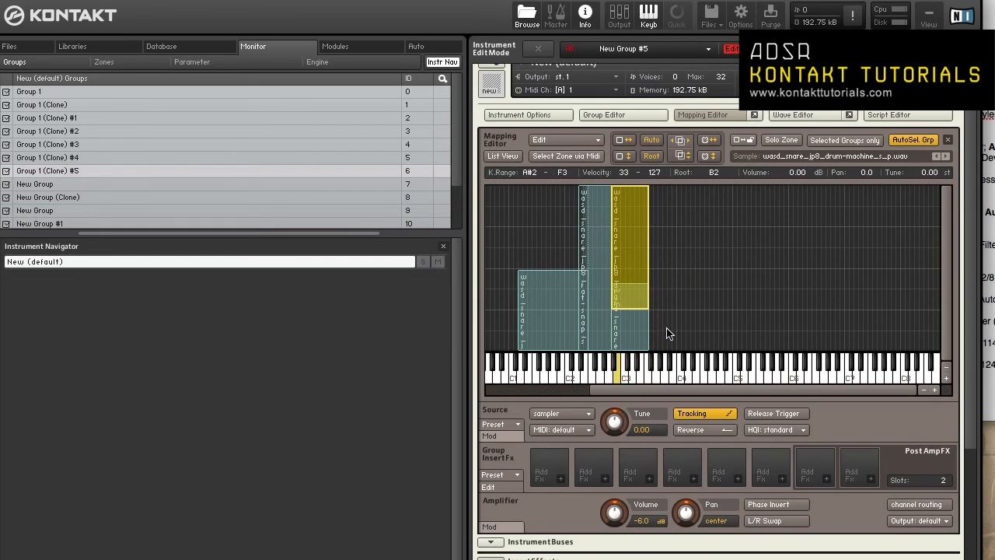
- Auto-apply velocity crossfades to the two overlapping drum-machine zones and inspect the fade on each zone
left_click_drag(668, 334, 626, 264)
left_click(588, 142)
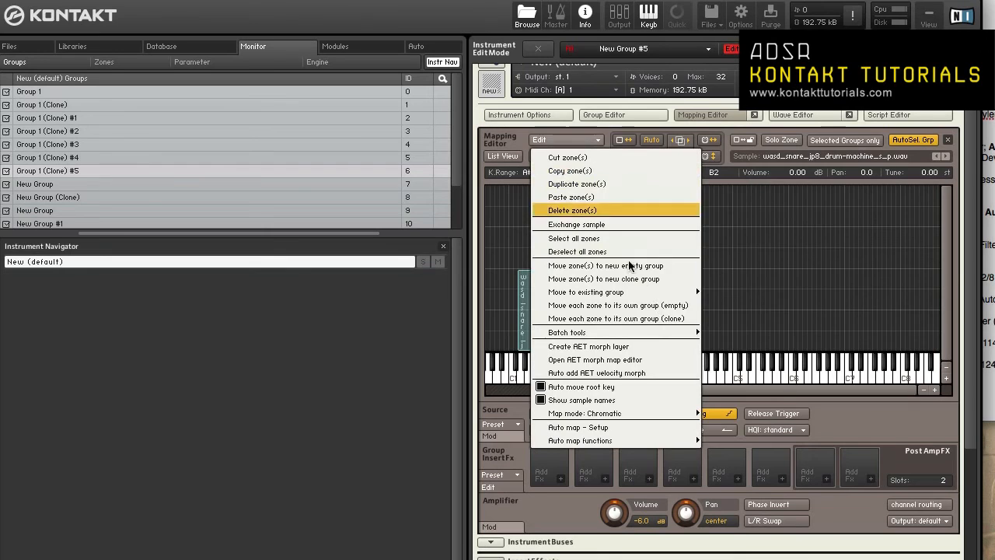
mouse_move(670, 332)
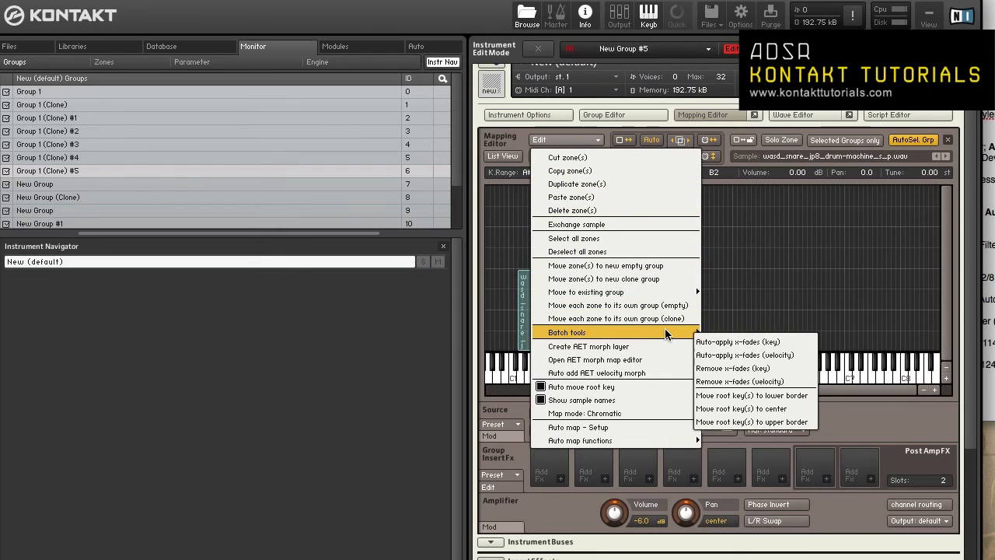
left_click(791, 356)
left_click(677, 275)
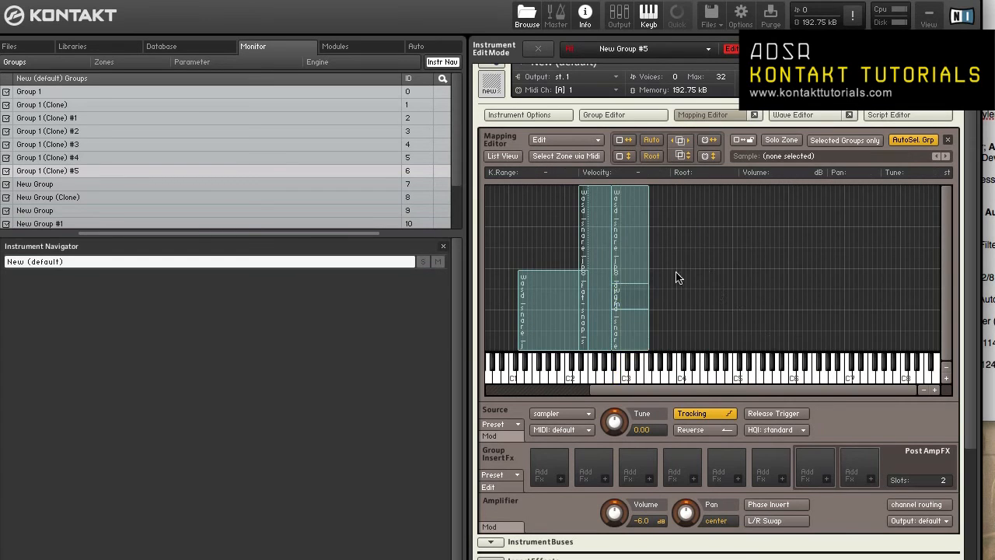
left_click(632, 262)
left_click(635, 323)
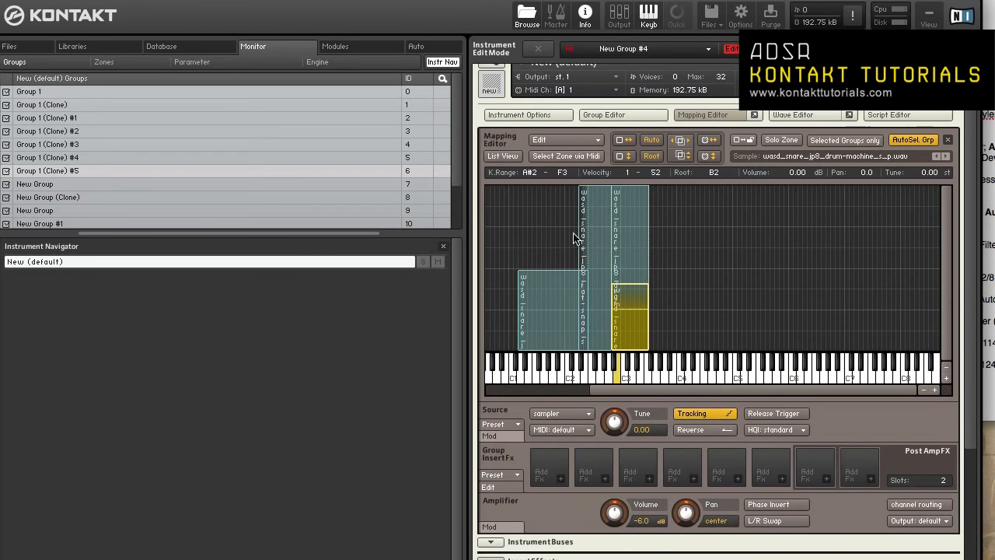
- Remove the key crossfades from the military and fat-snap zones, and shift the military zone down to C1–D2
left_click(585, 285)
left_click_drag(582, 279, 593, 294)
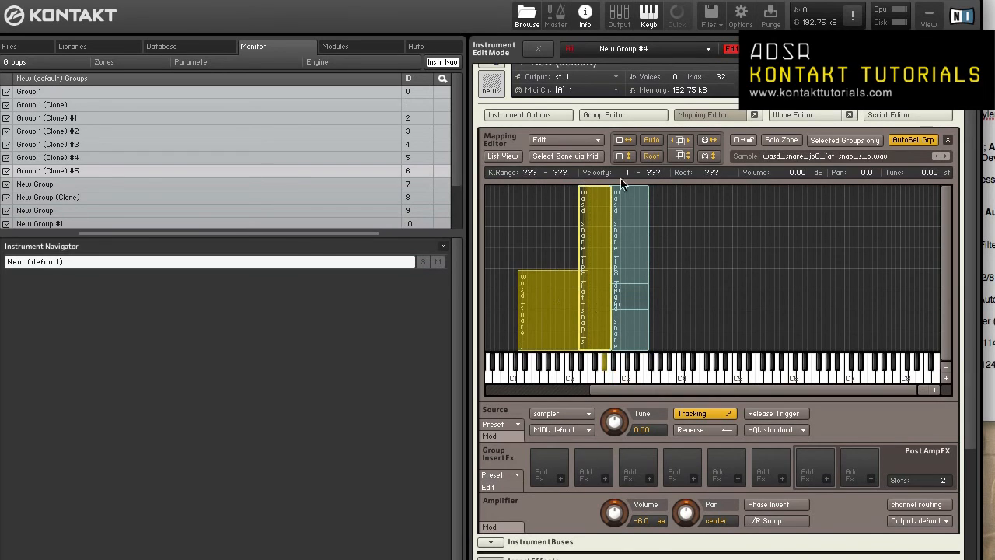
left_click(597, 138)
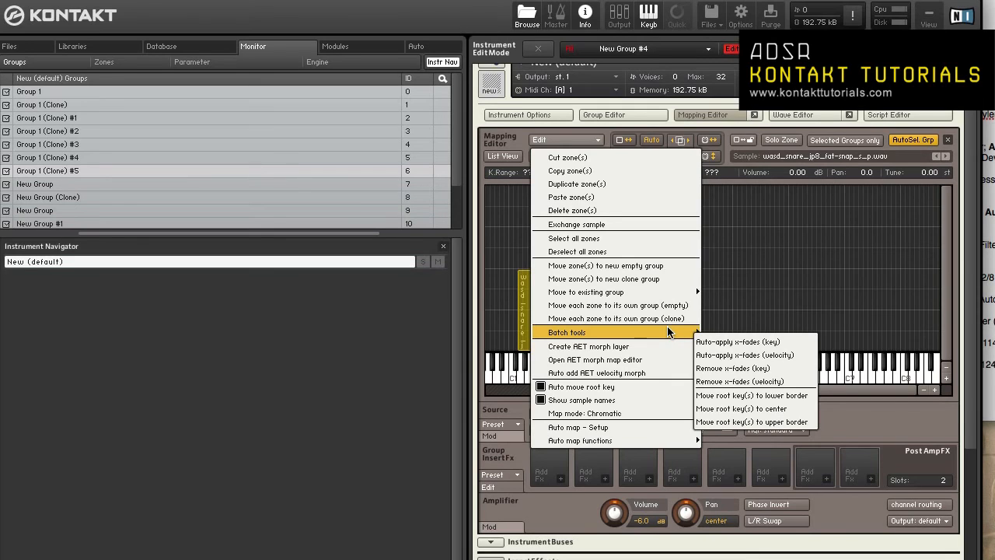
left_click(780, 368)
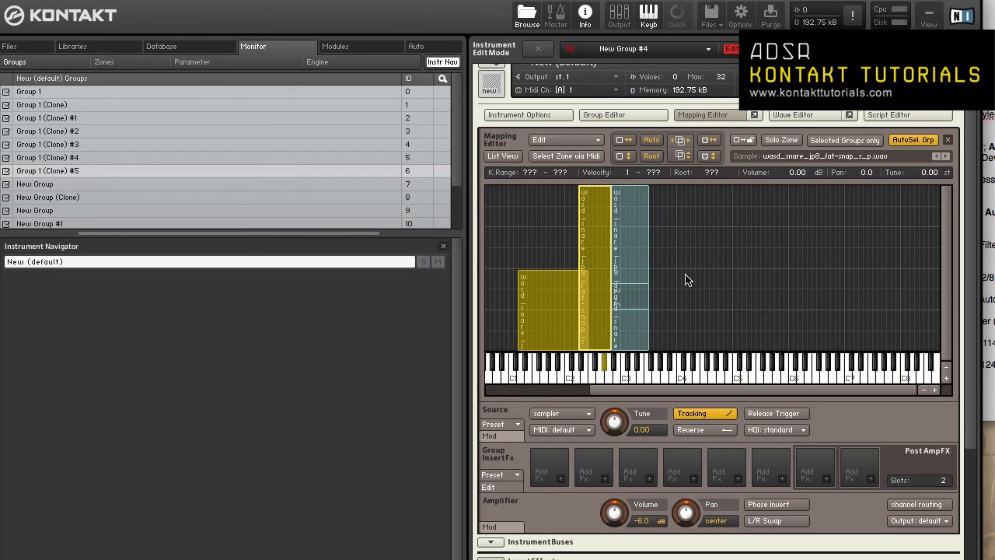
left_click(684, 280)
left_click_drag(566, 290, 552, 289)
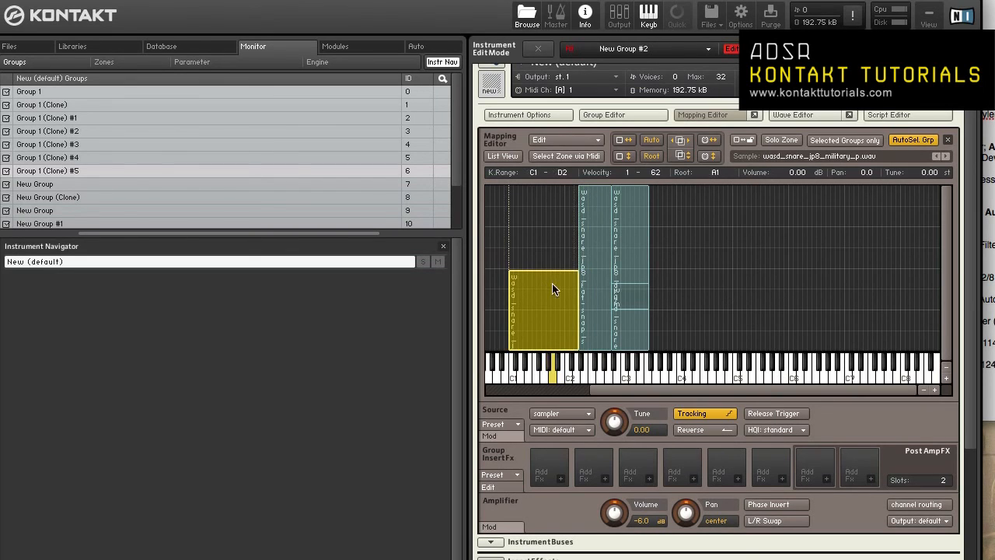
left_click(673, 315)
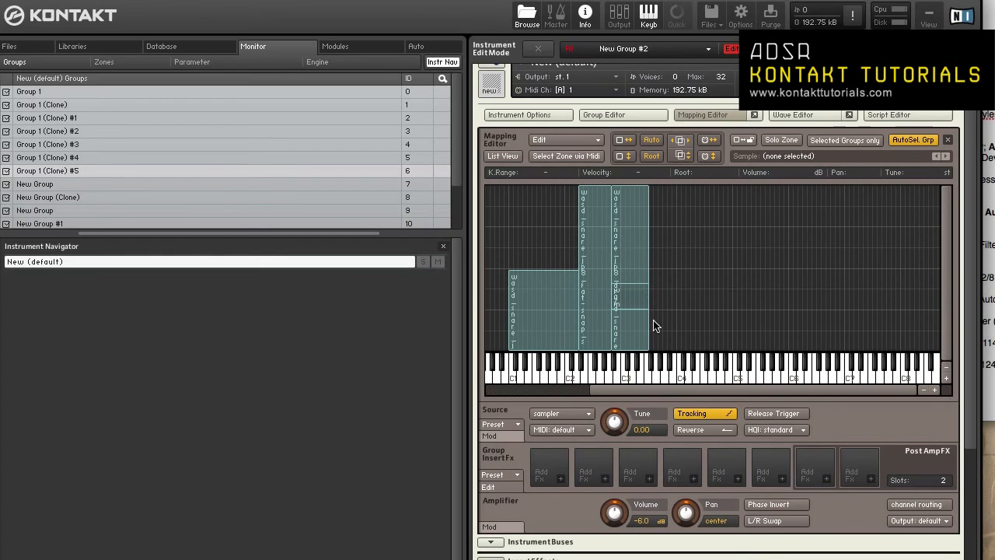
- Remove the velocity crossfades from the two overlapping drum-machine zones and deselect them
left_click_drag(653, 326, 633, 250)
left_click(595, 139)
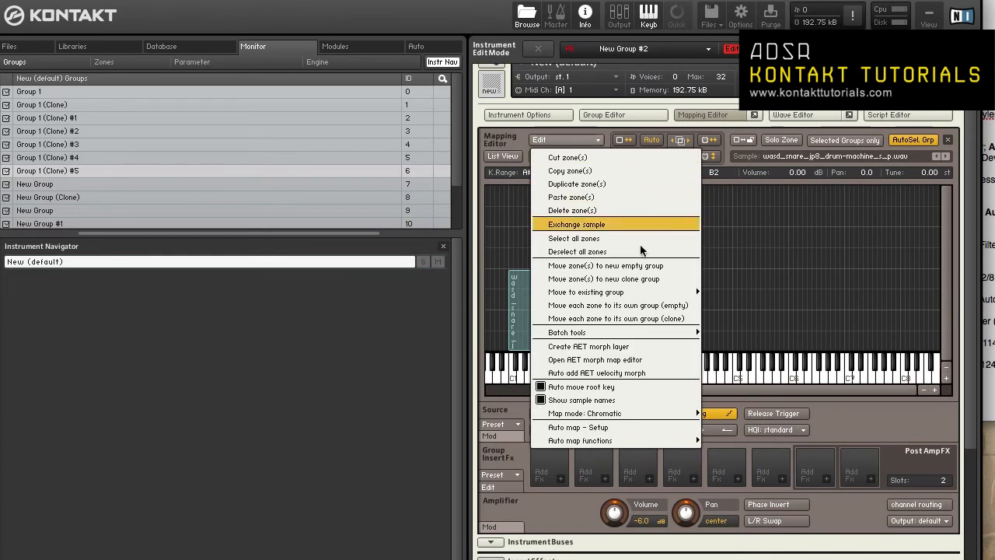
mouse_move(665, 334)
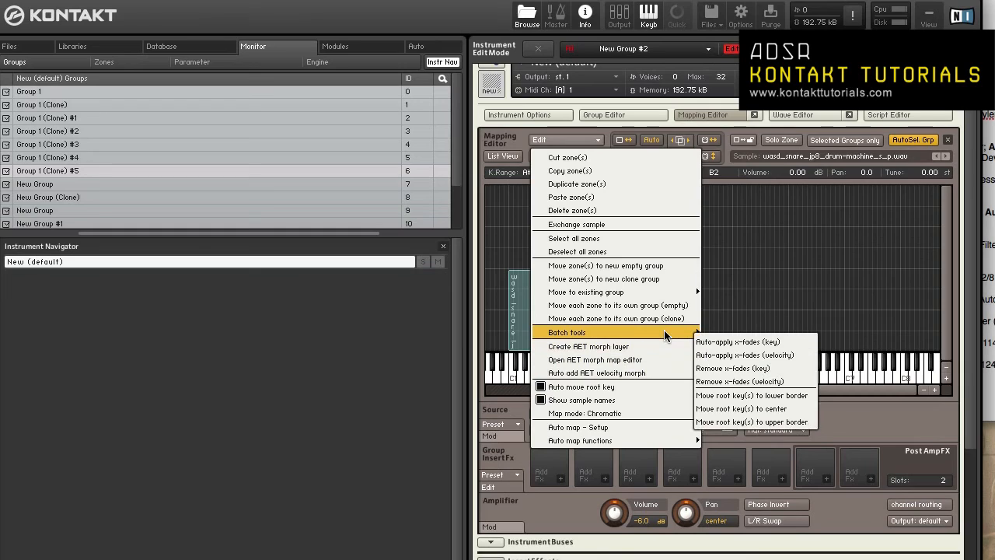
left_click(789, 380)
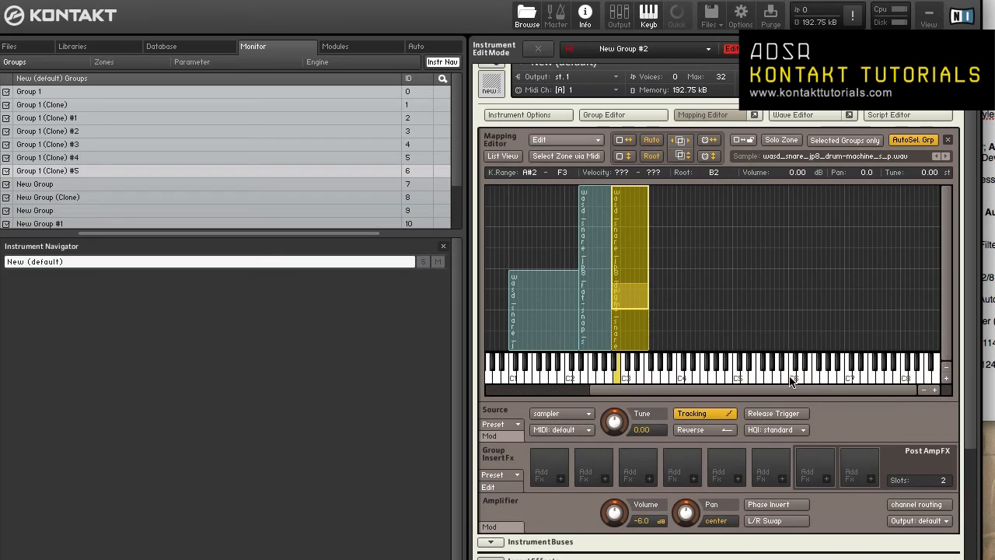
left_click(693, 273)
- Move the upper-velocity drum-machine zone to keys F#3–C#4 and set its root key to A3
left_click(631, 261)
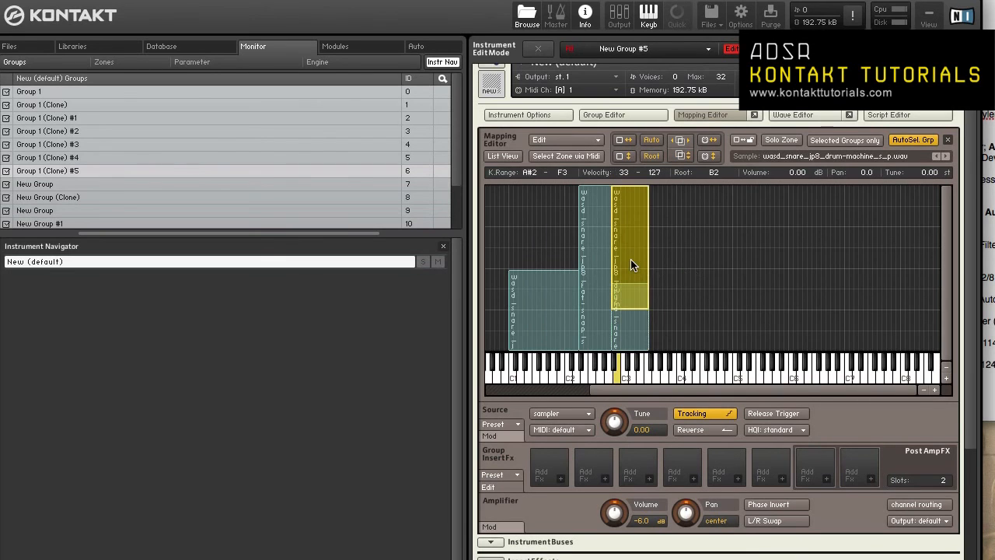
left_click_drag(632, 262, 672, 255)
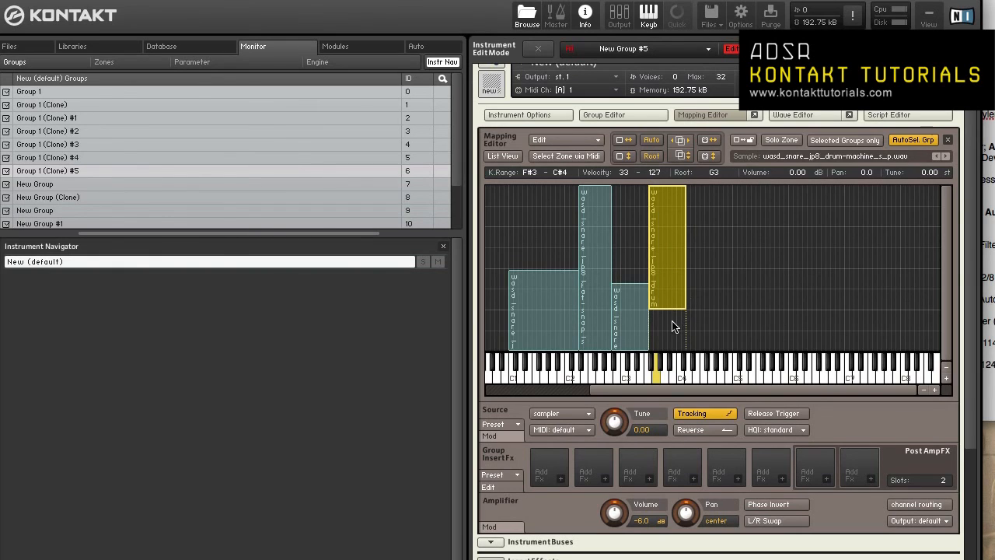
left_click(632, 315)
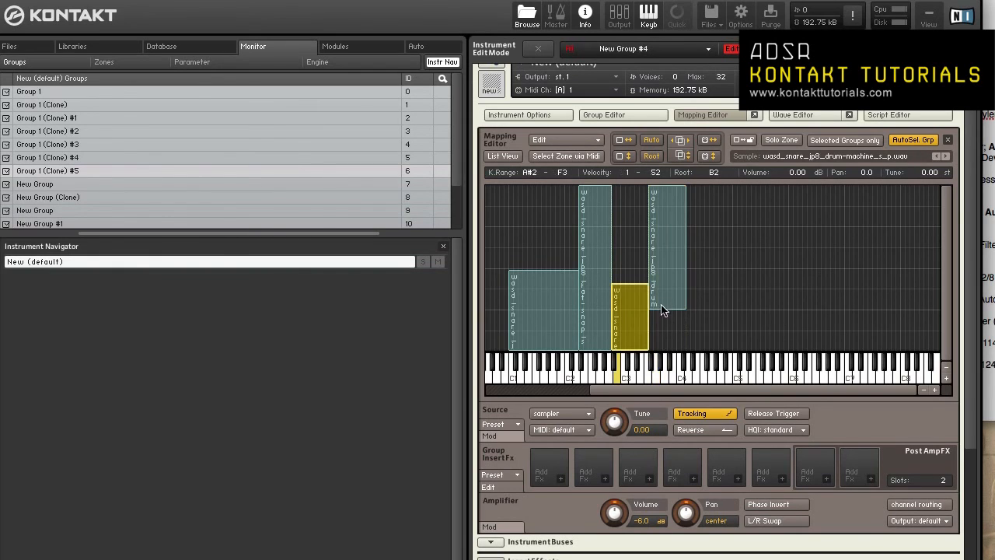
left_click(661, 301)
left_click_drag(658, 381, 668, 383)
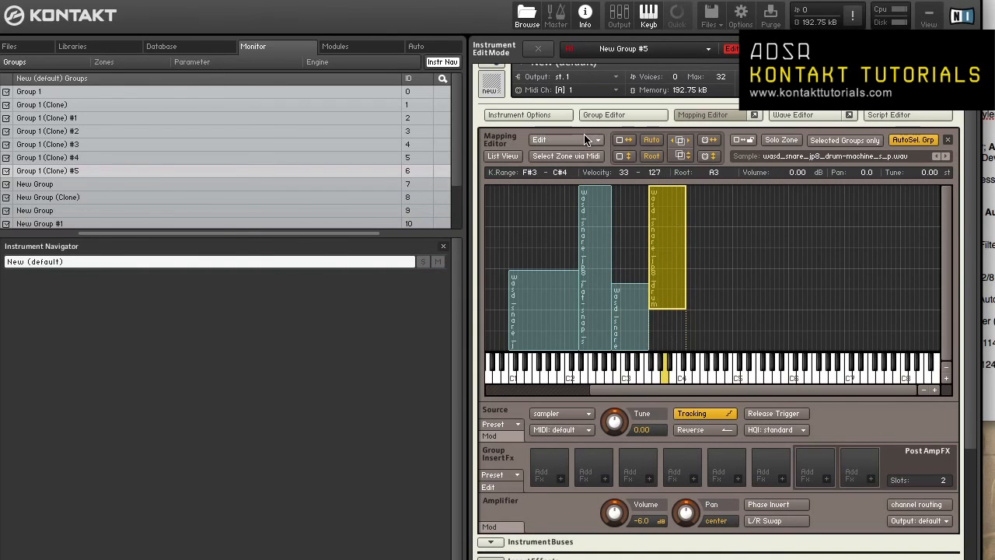
- Use the batch tools to move the selected drum-machine zone's root key to its lower border, and to its center
left_click(544, 140)
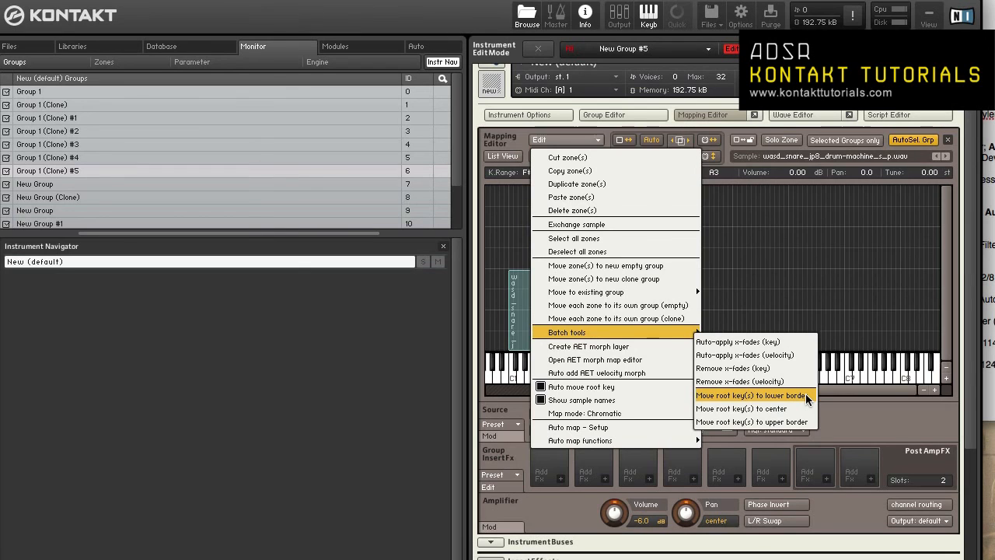
left_click(805, 395)
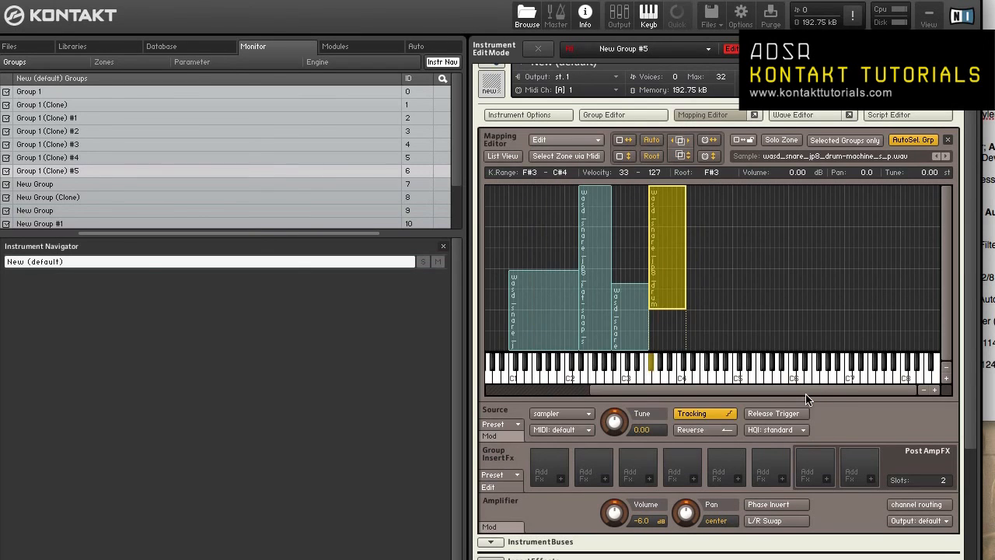
left_click(596, 141)
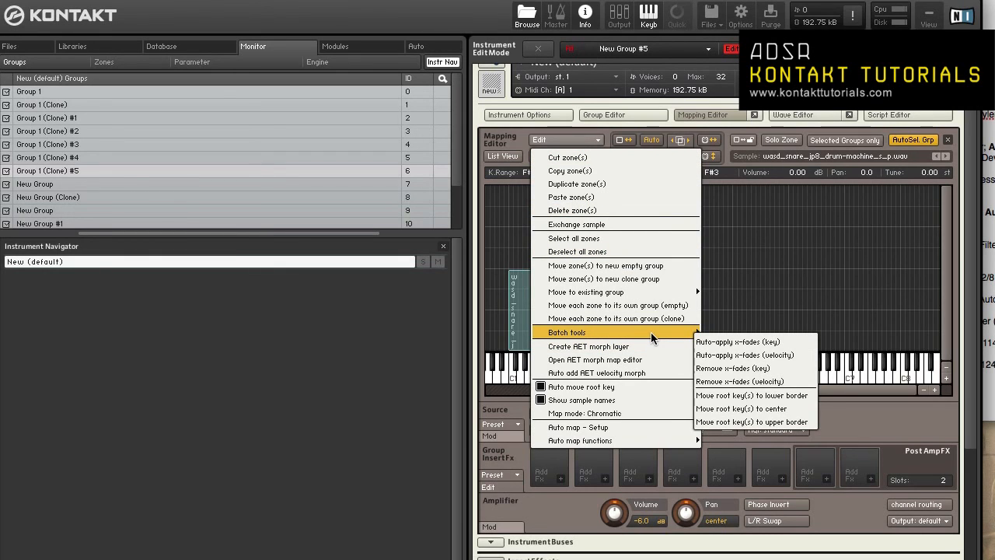
left_click(793, 409)
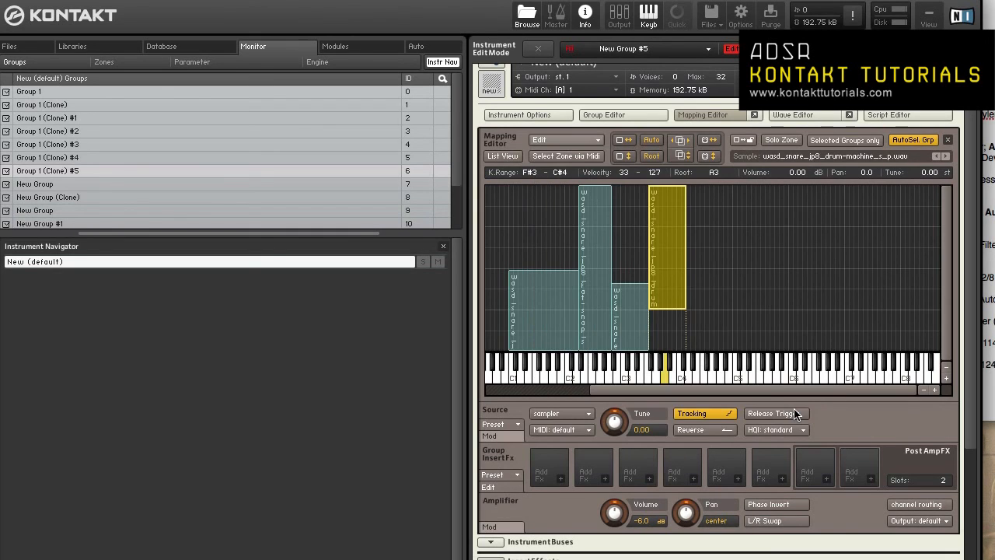
- Move the selected drum-machine zone's root key to its upper border with the batch tools
left_click(593, 140)
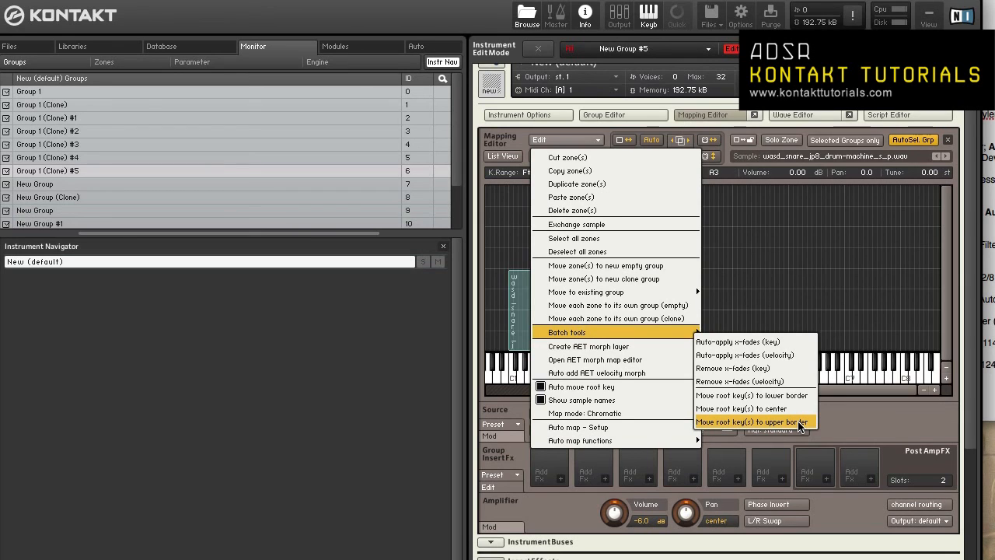
left_click(799, 423)
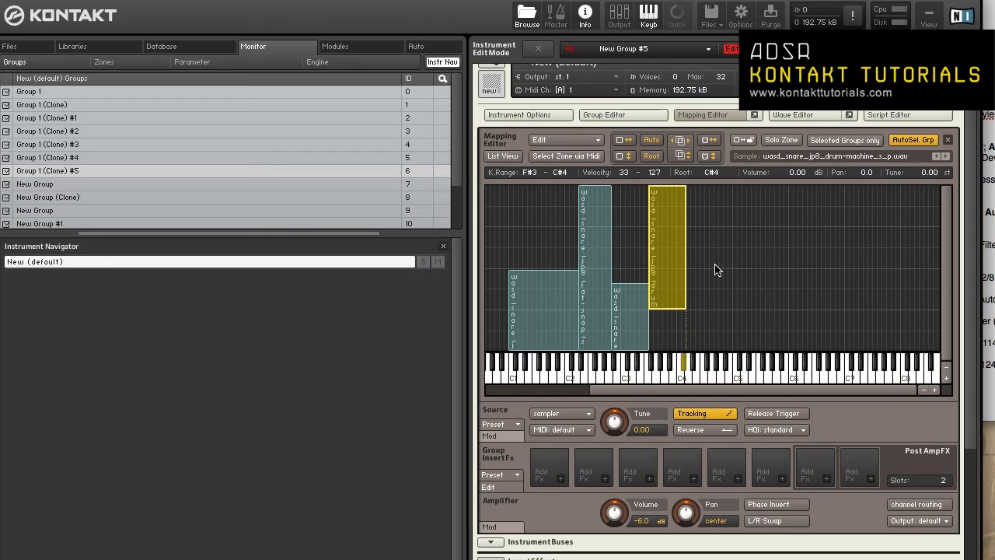